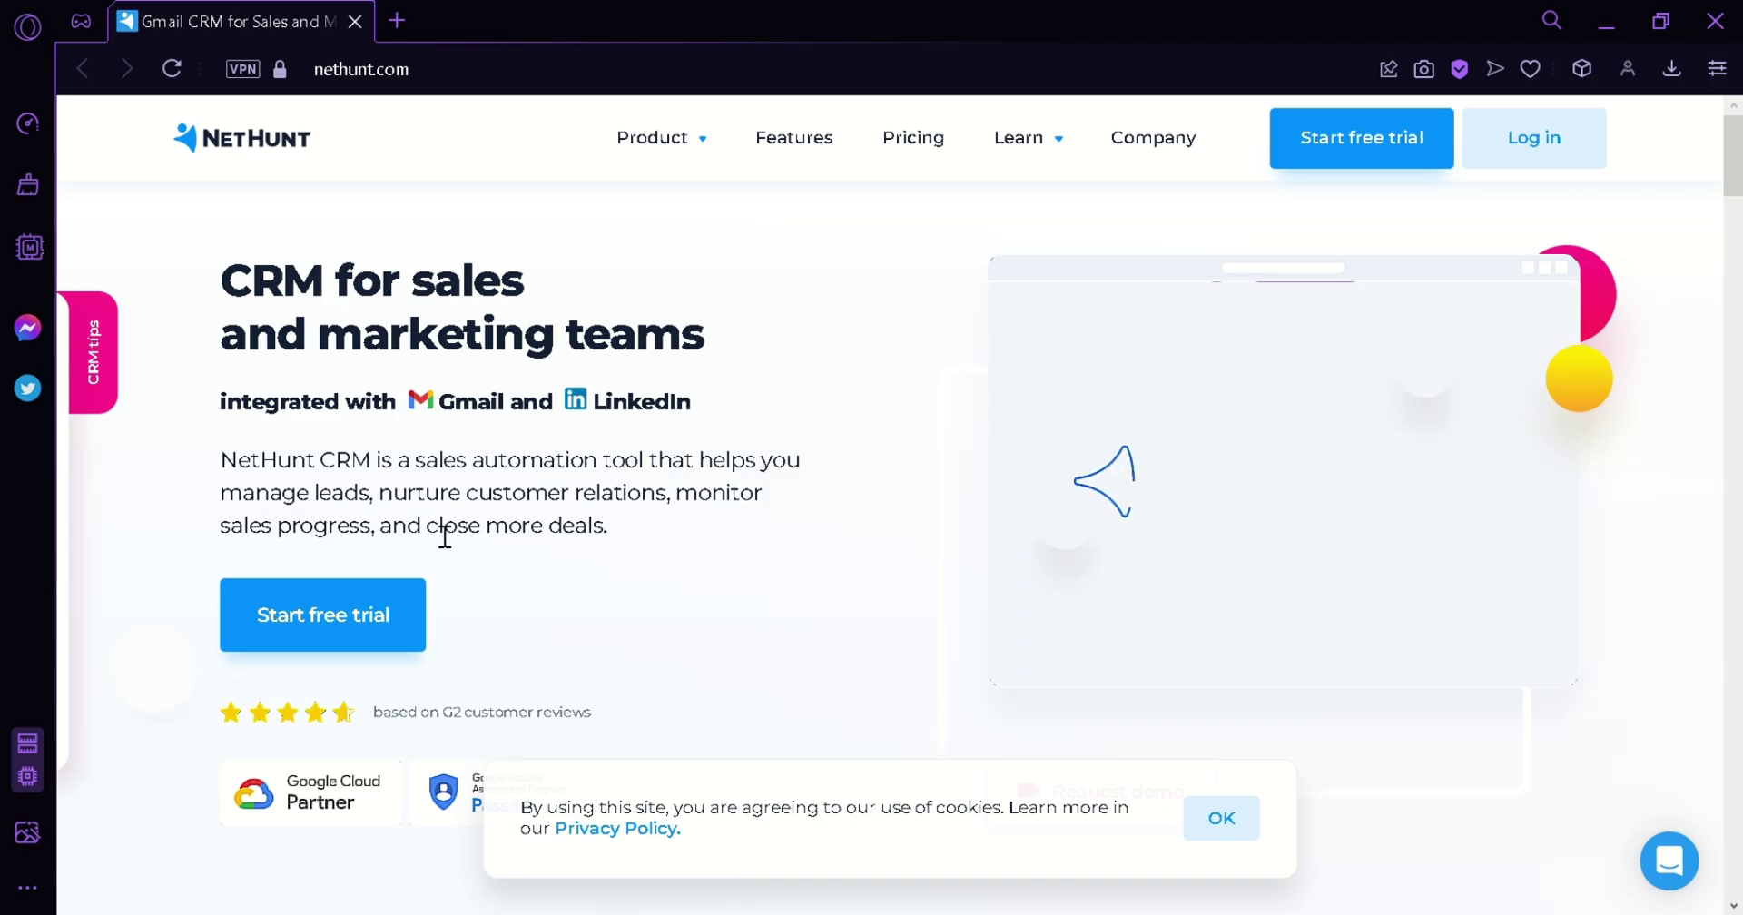
Start the free trial with Google sign-up and allow NetHunt CRM access to the Google account
click(379, 620)
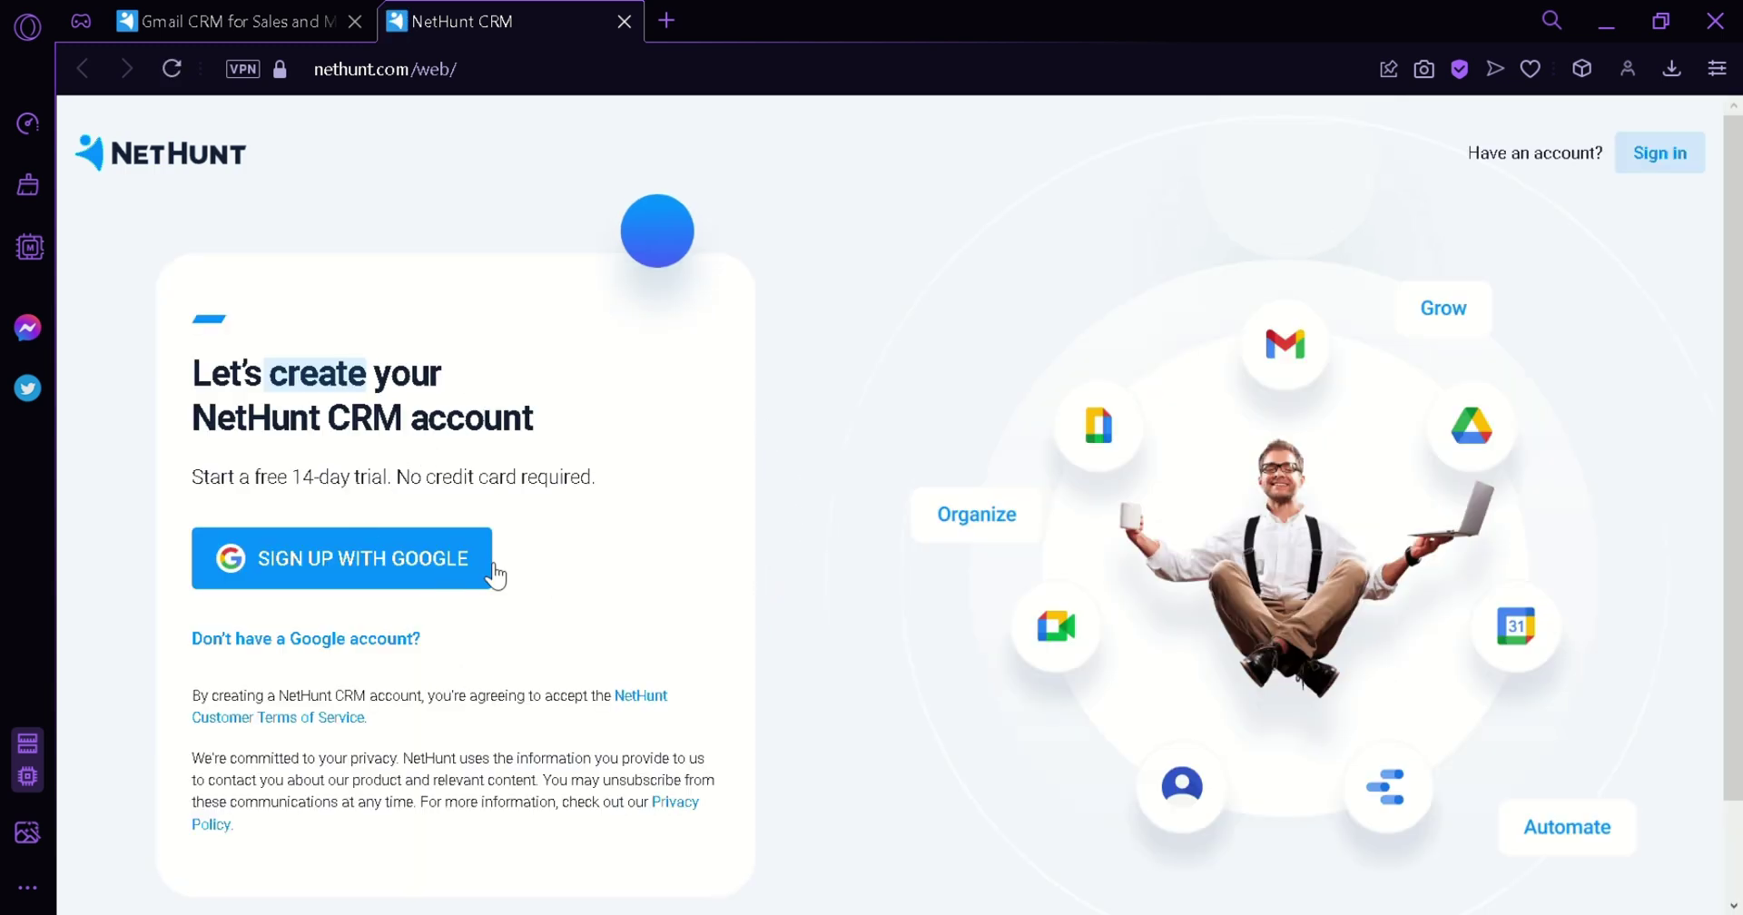
click(465, 577)
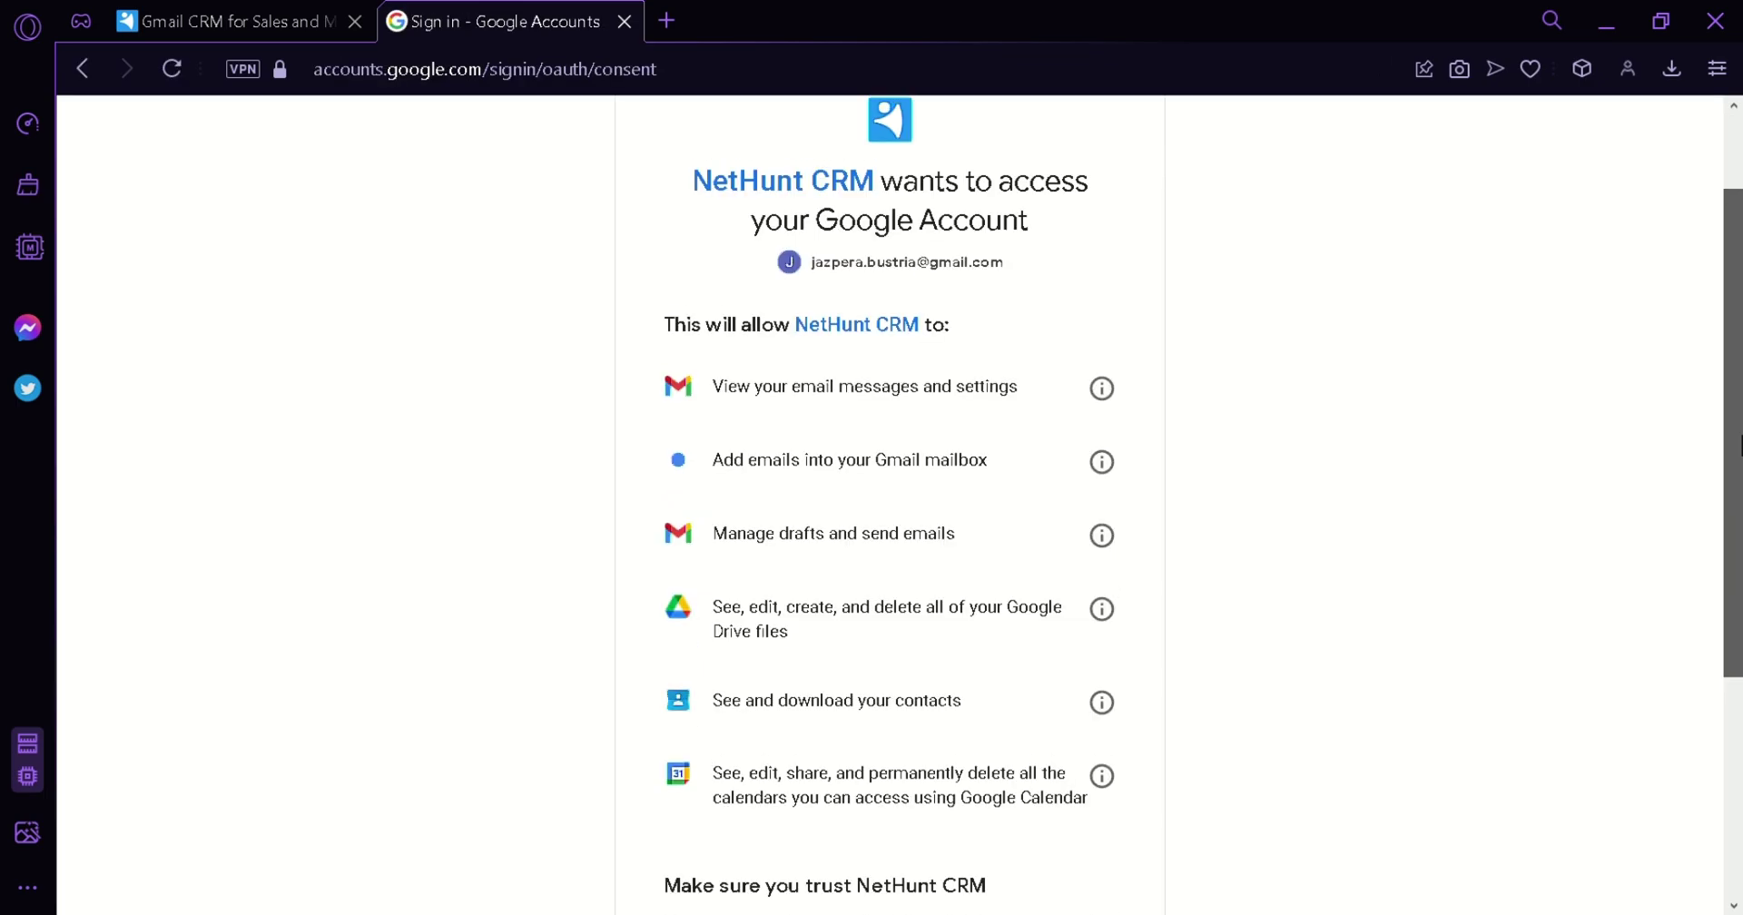
drag(1739, 445, 1739, 544)
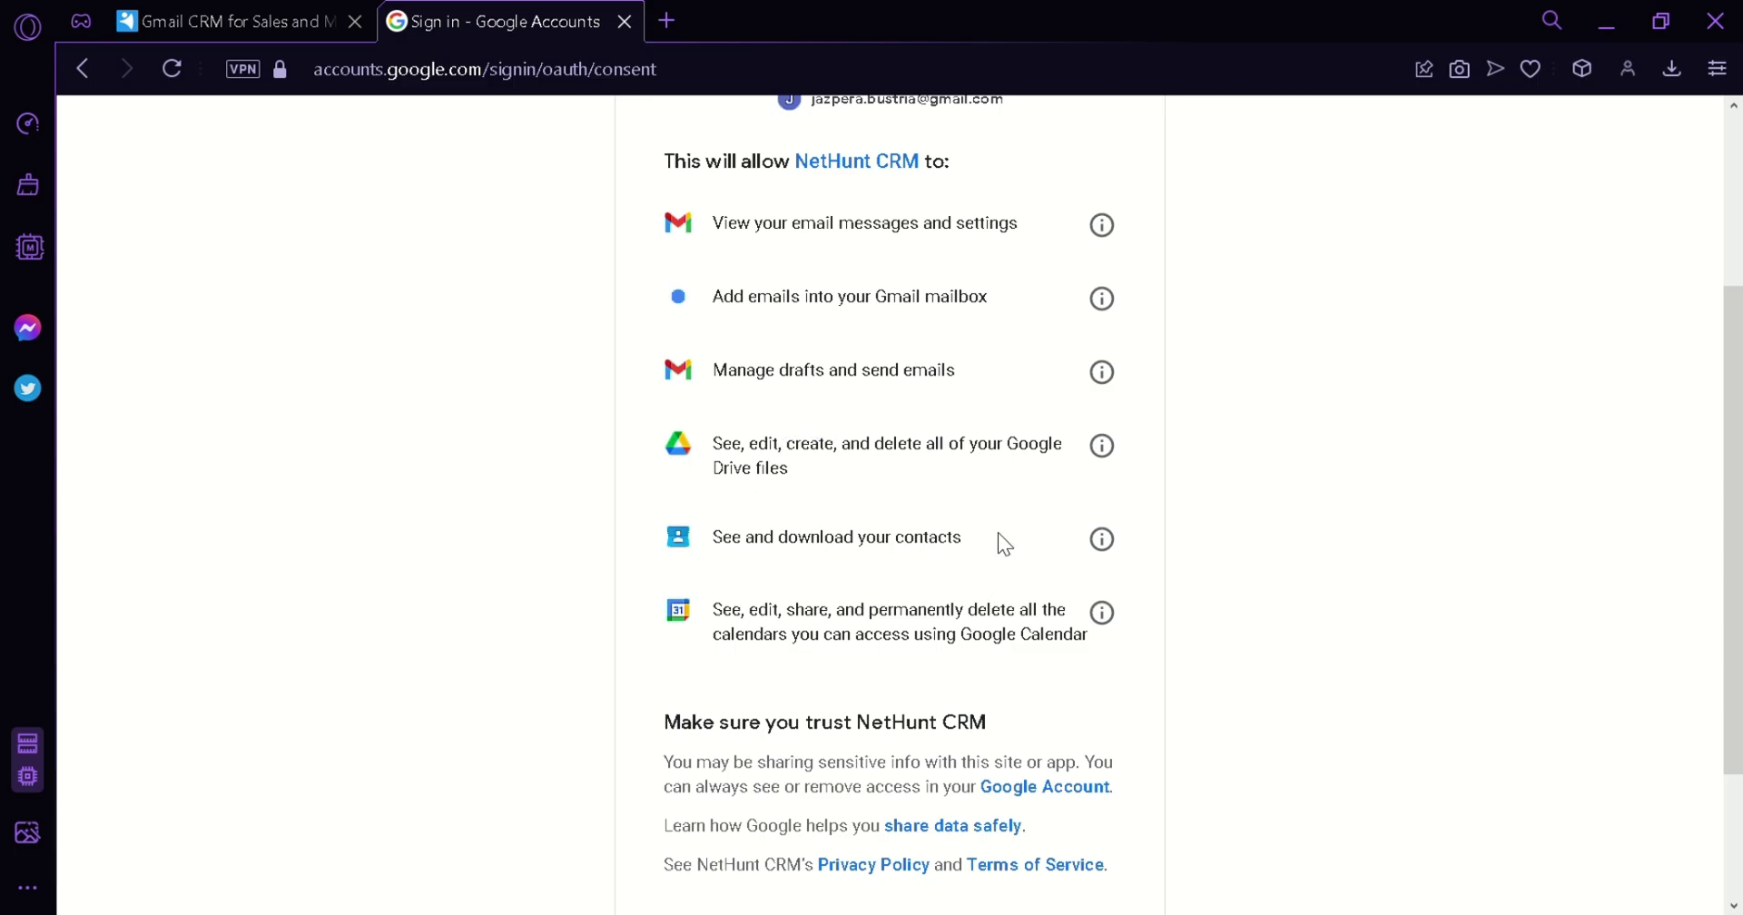
scroll(1196, 581, down, 2)
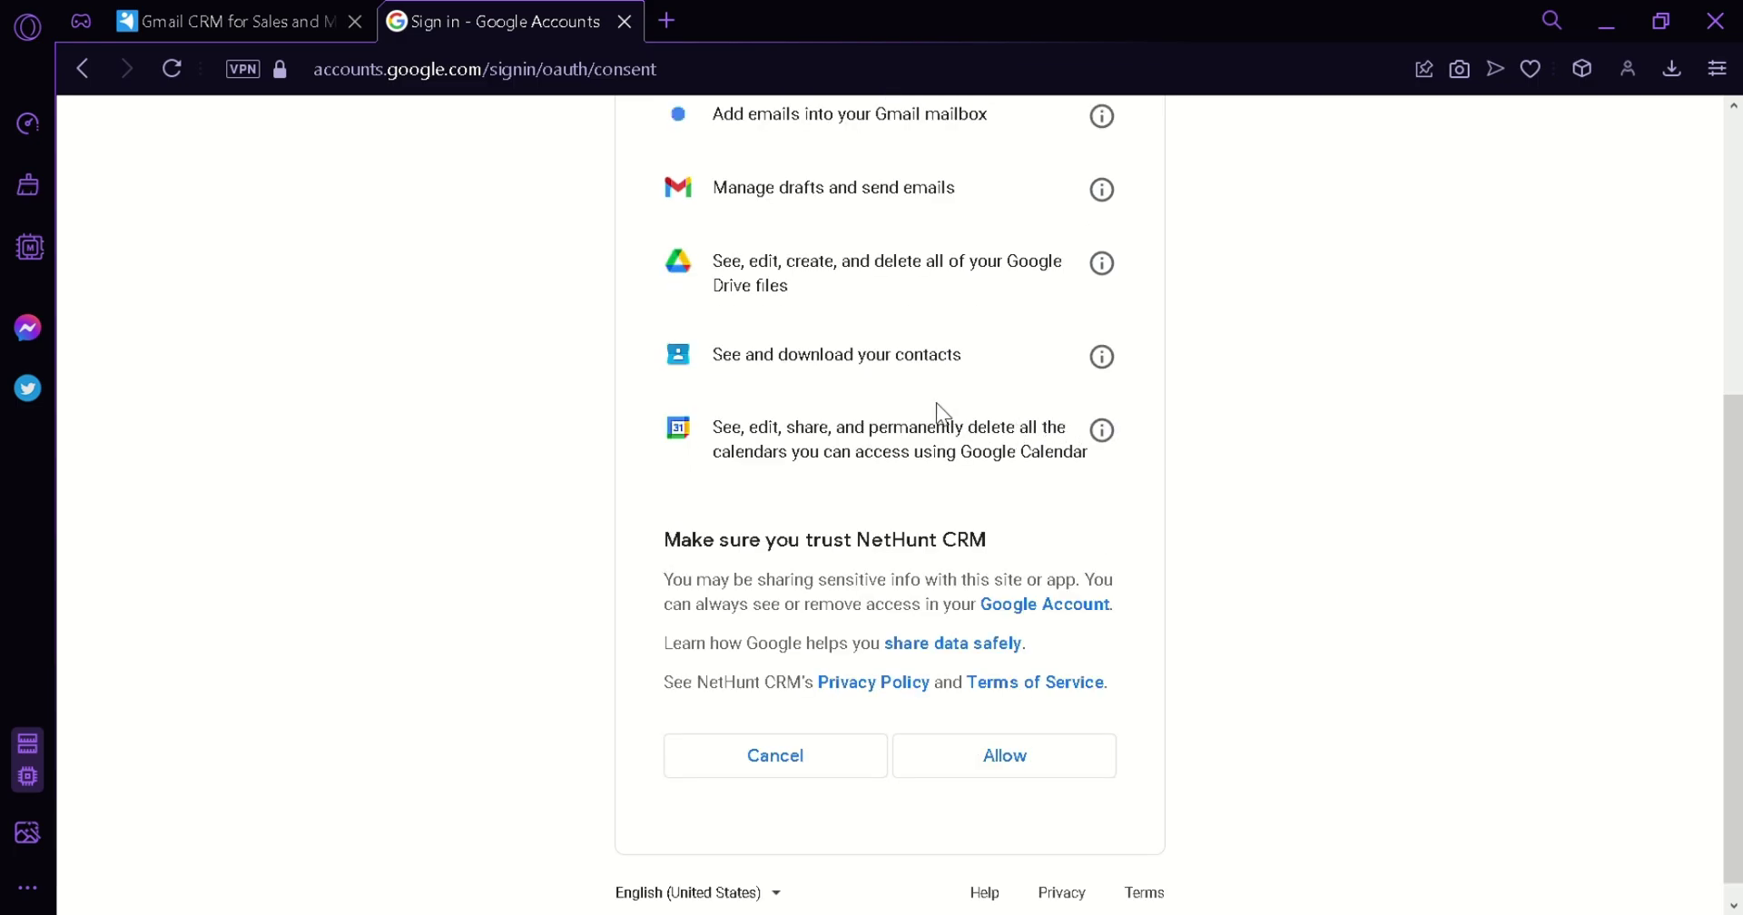
click(1039, 771)
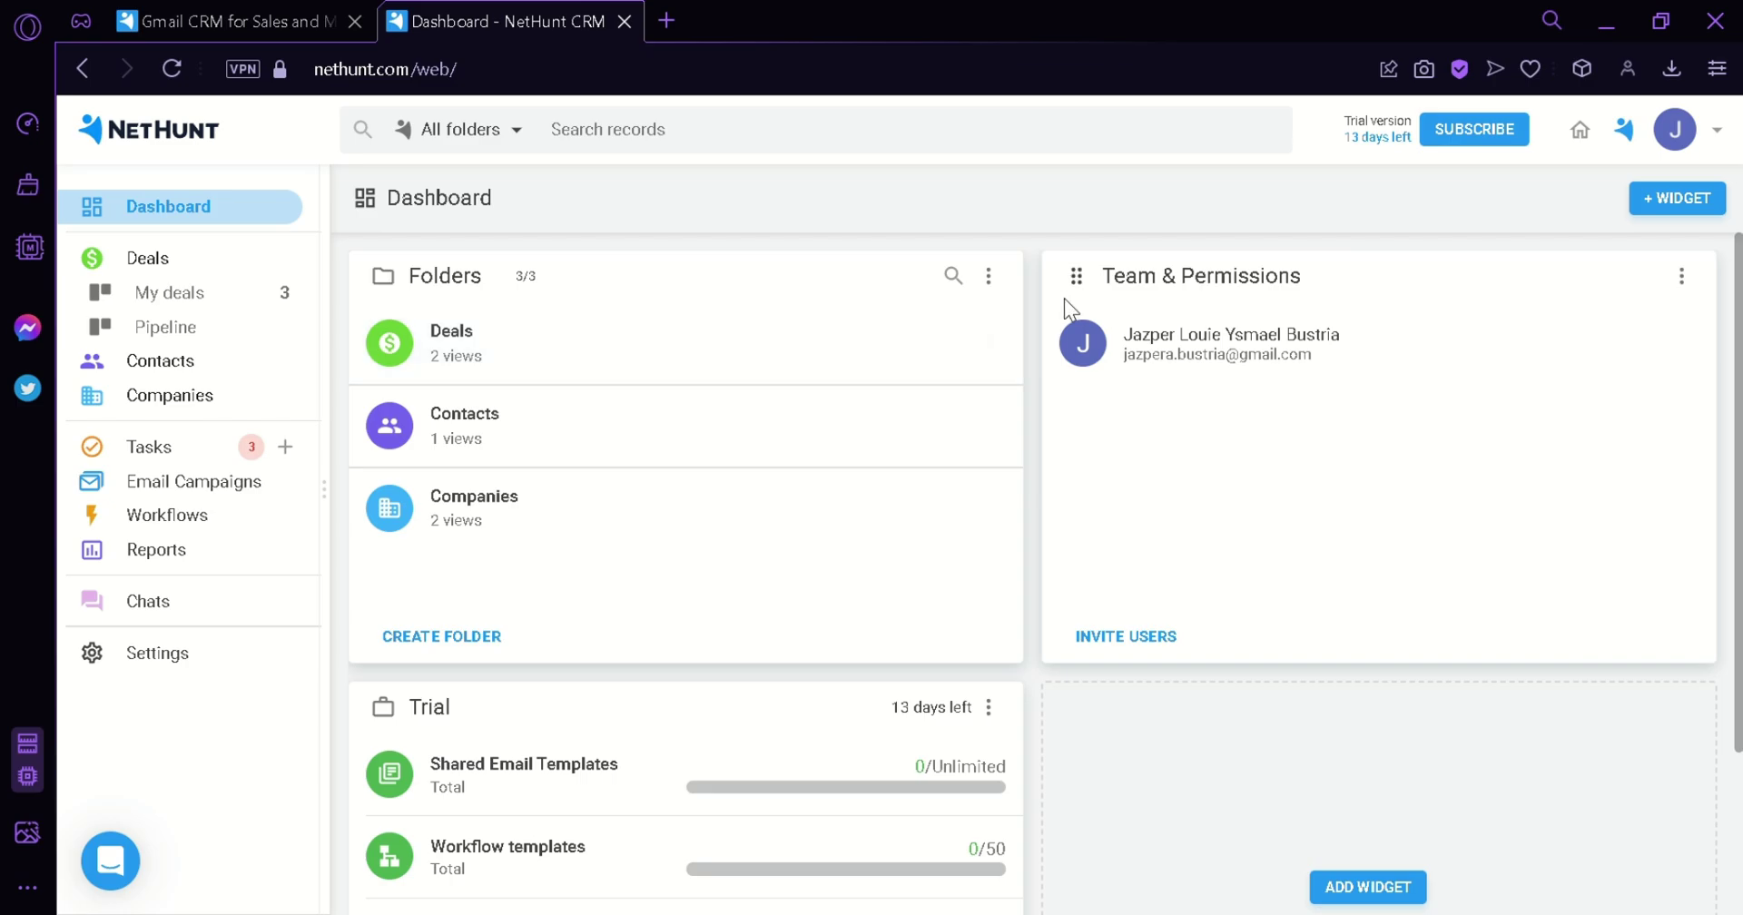
Open the Folders panel's options menu on the dashboard
click(989, 277)
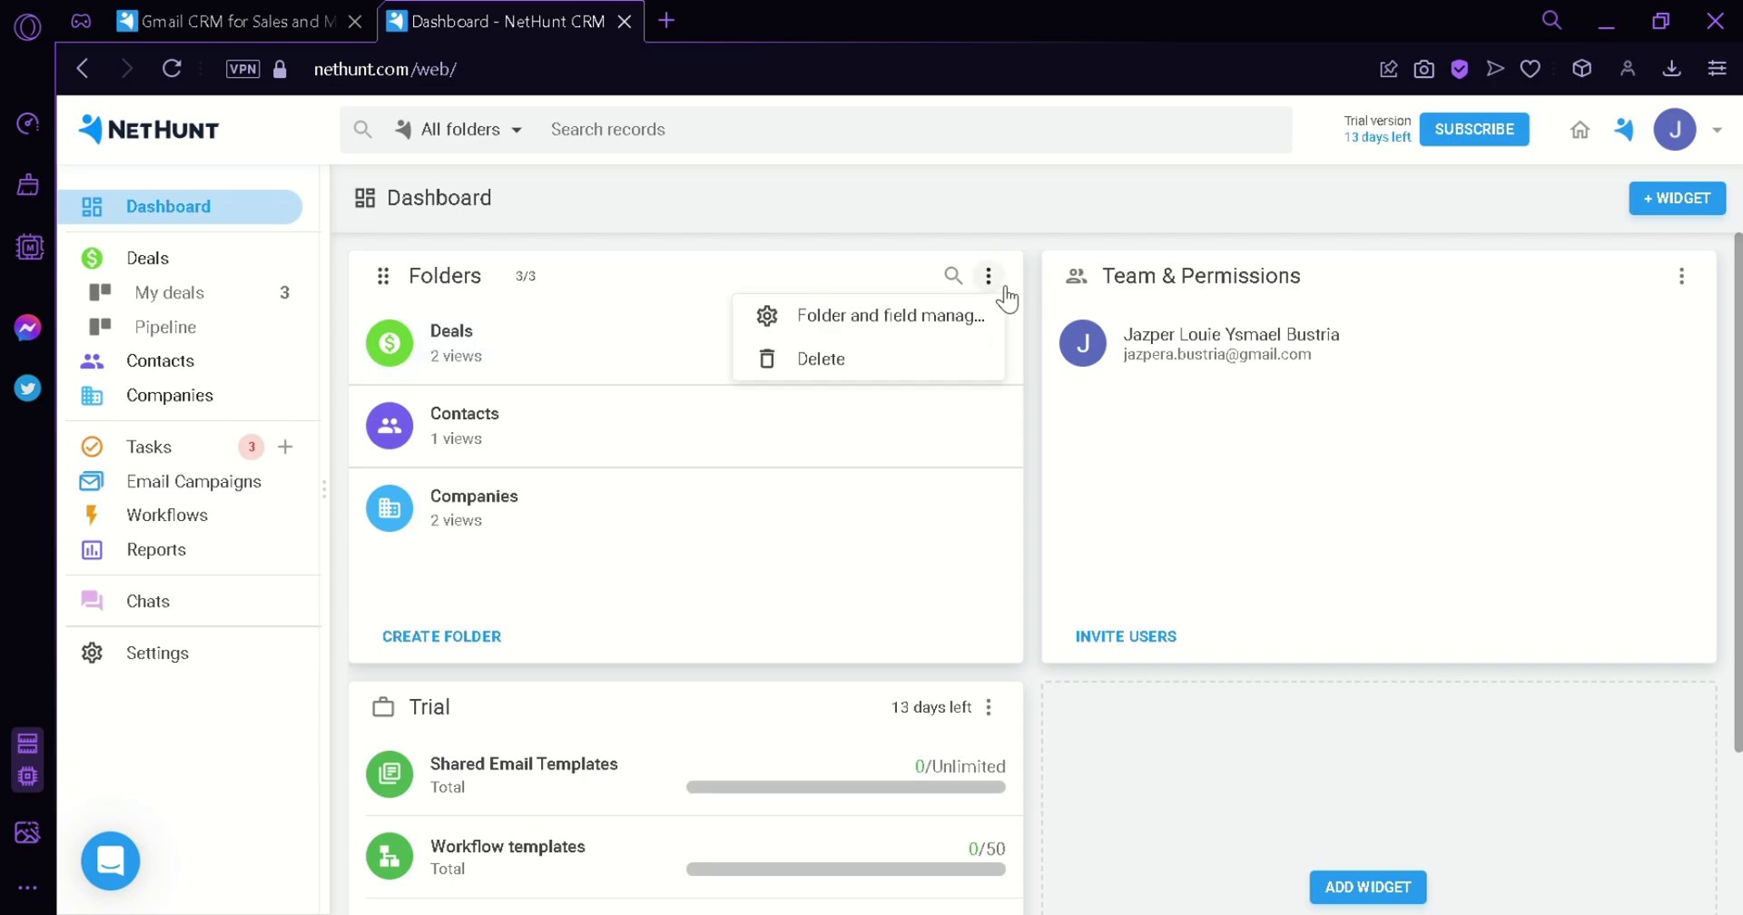
In Folder and field management, drag Contacts below Companies so folders read Deals, Companies, Contacts
click(954, 327)
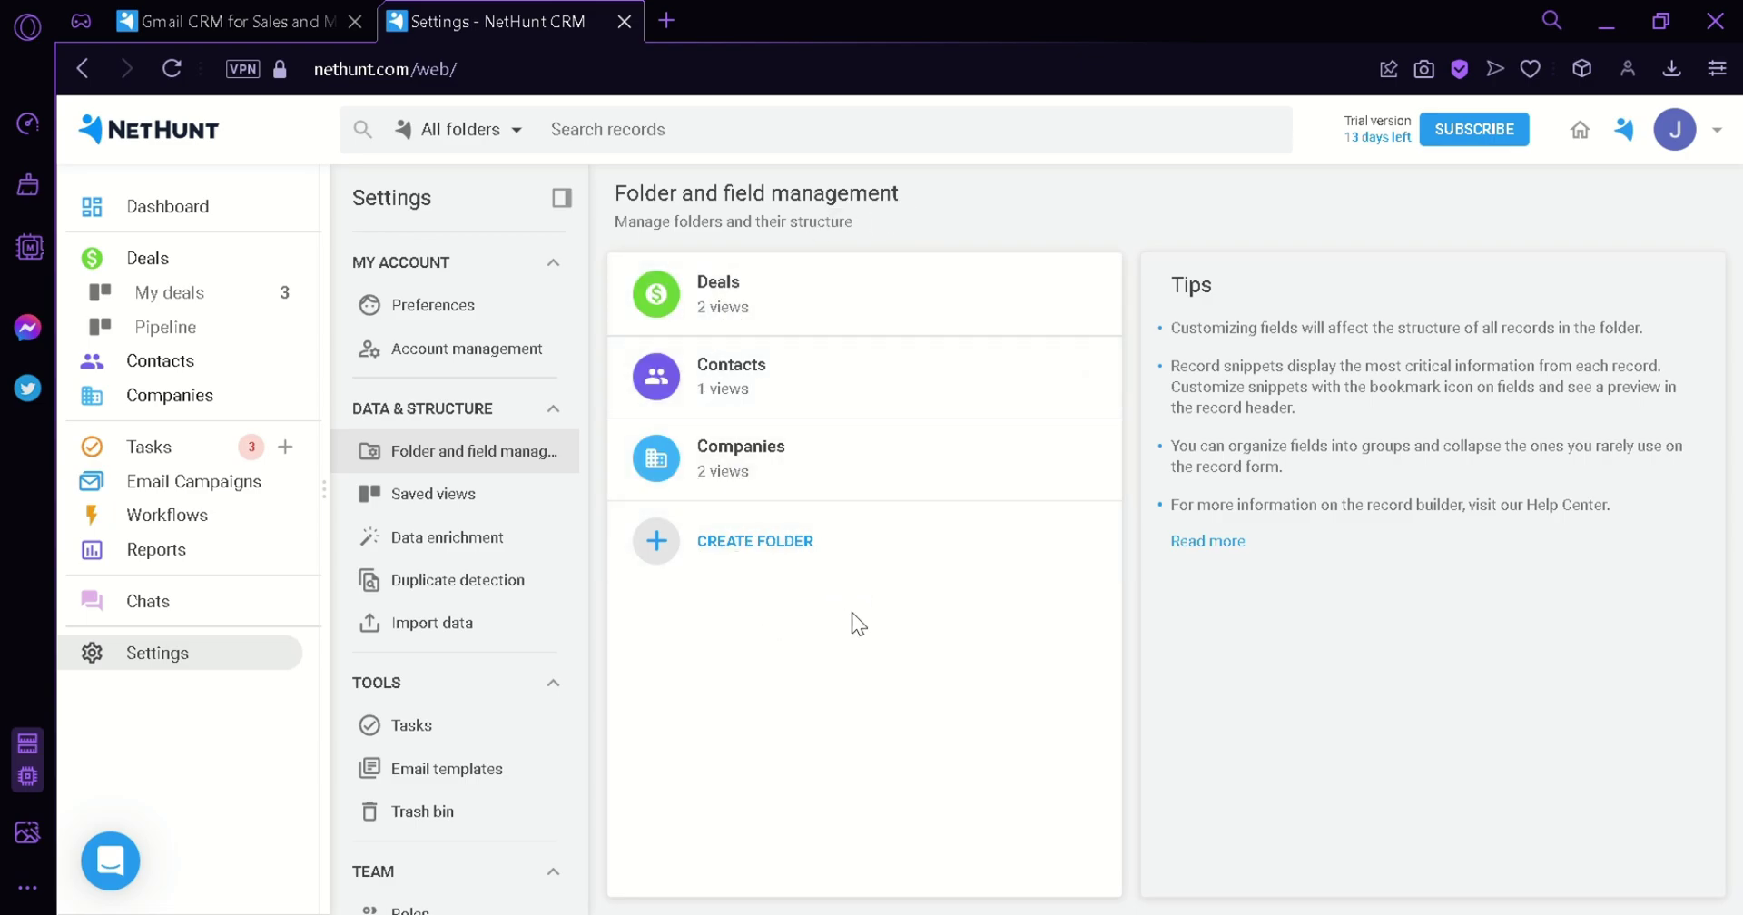
click(1088, 298)
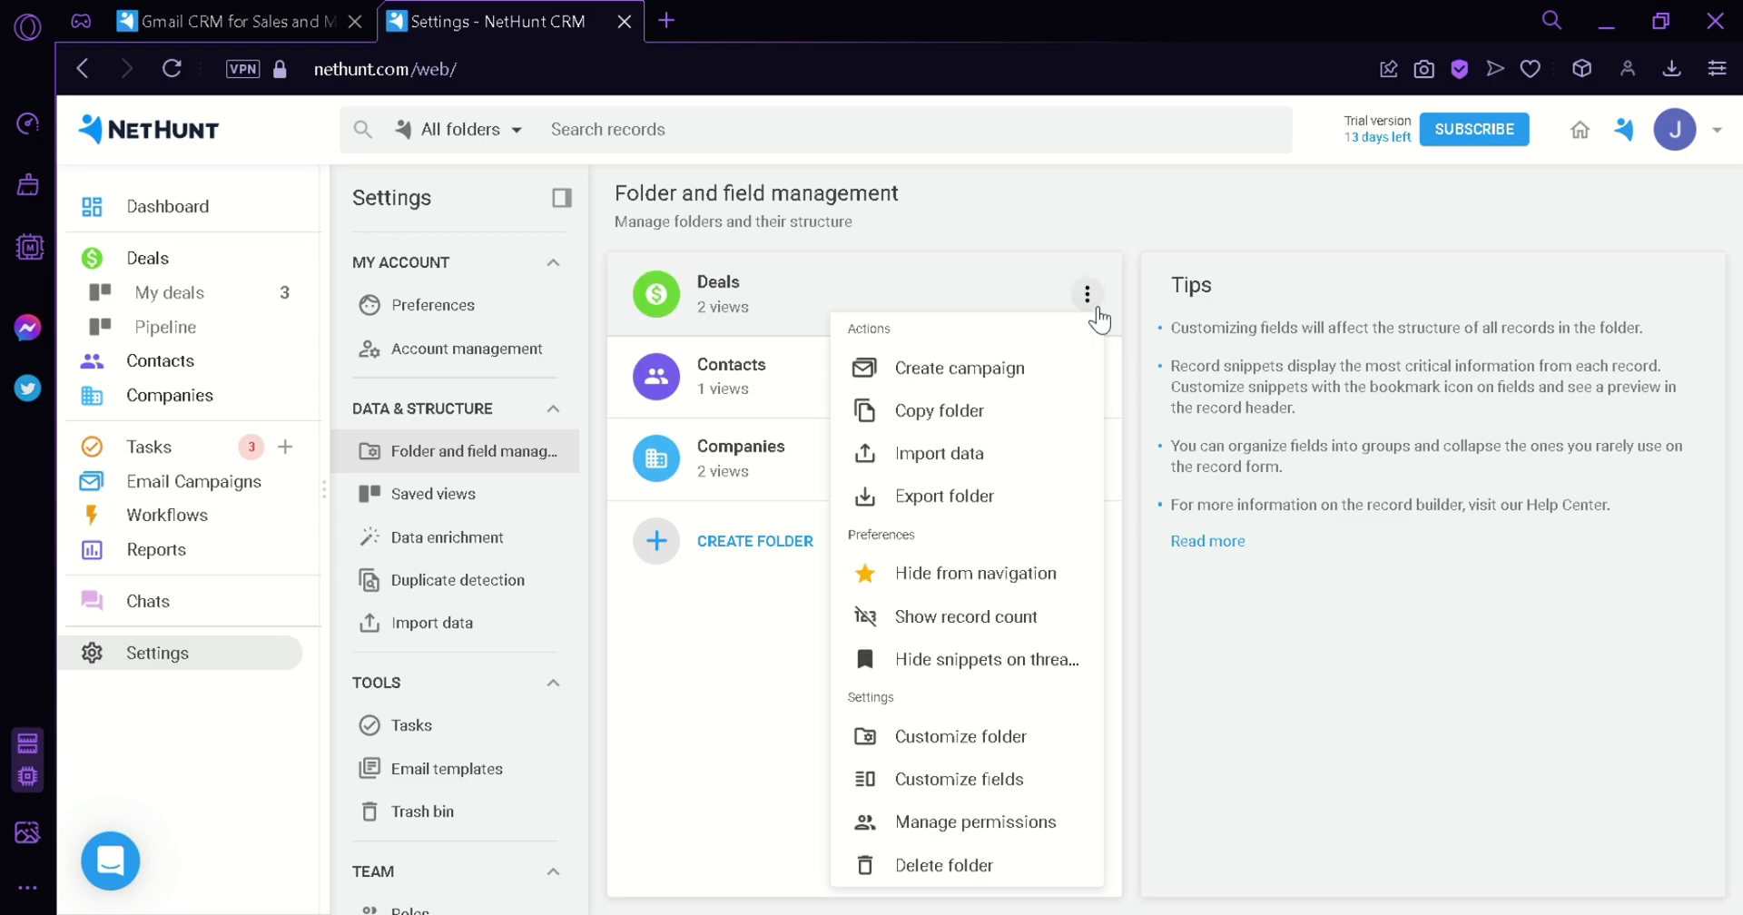
click(1097, 311)
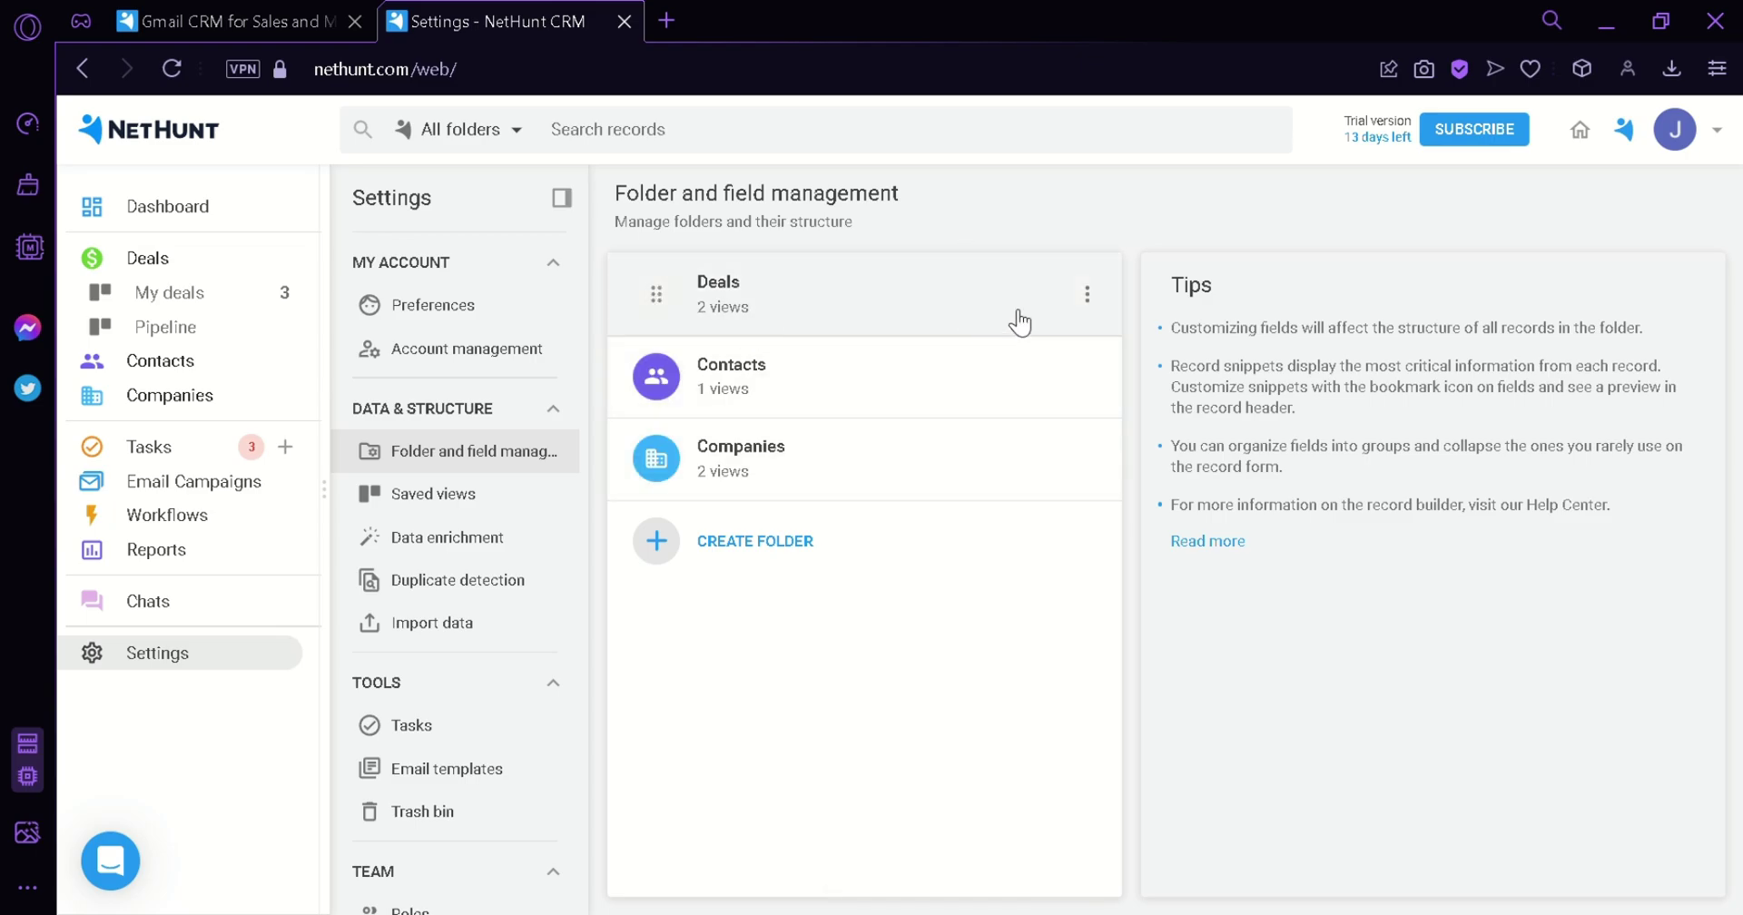
click(1095, 300)
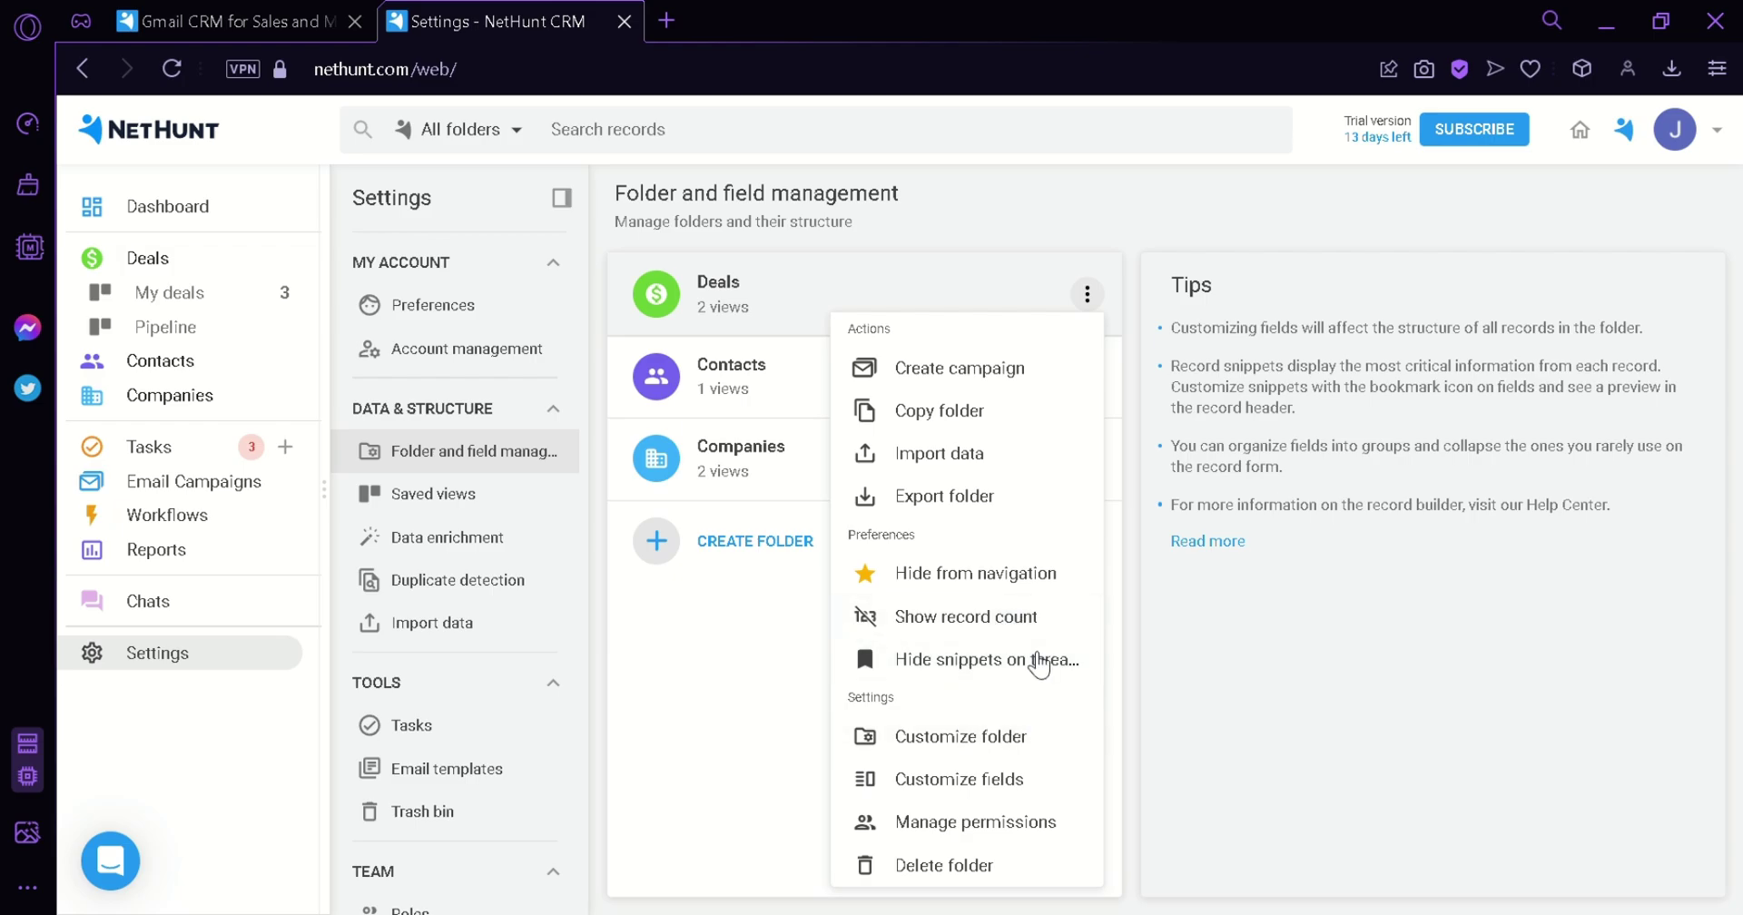
click(805, 685)
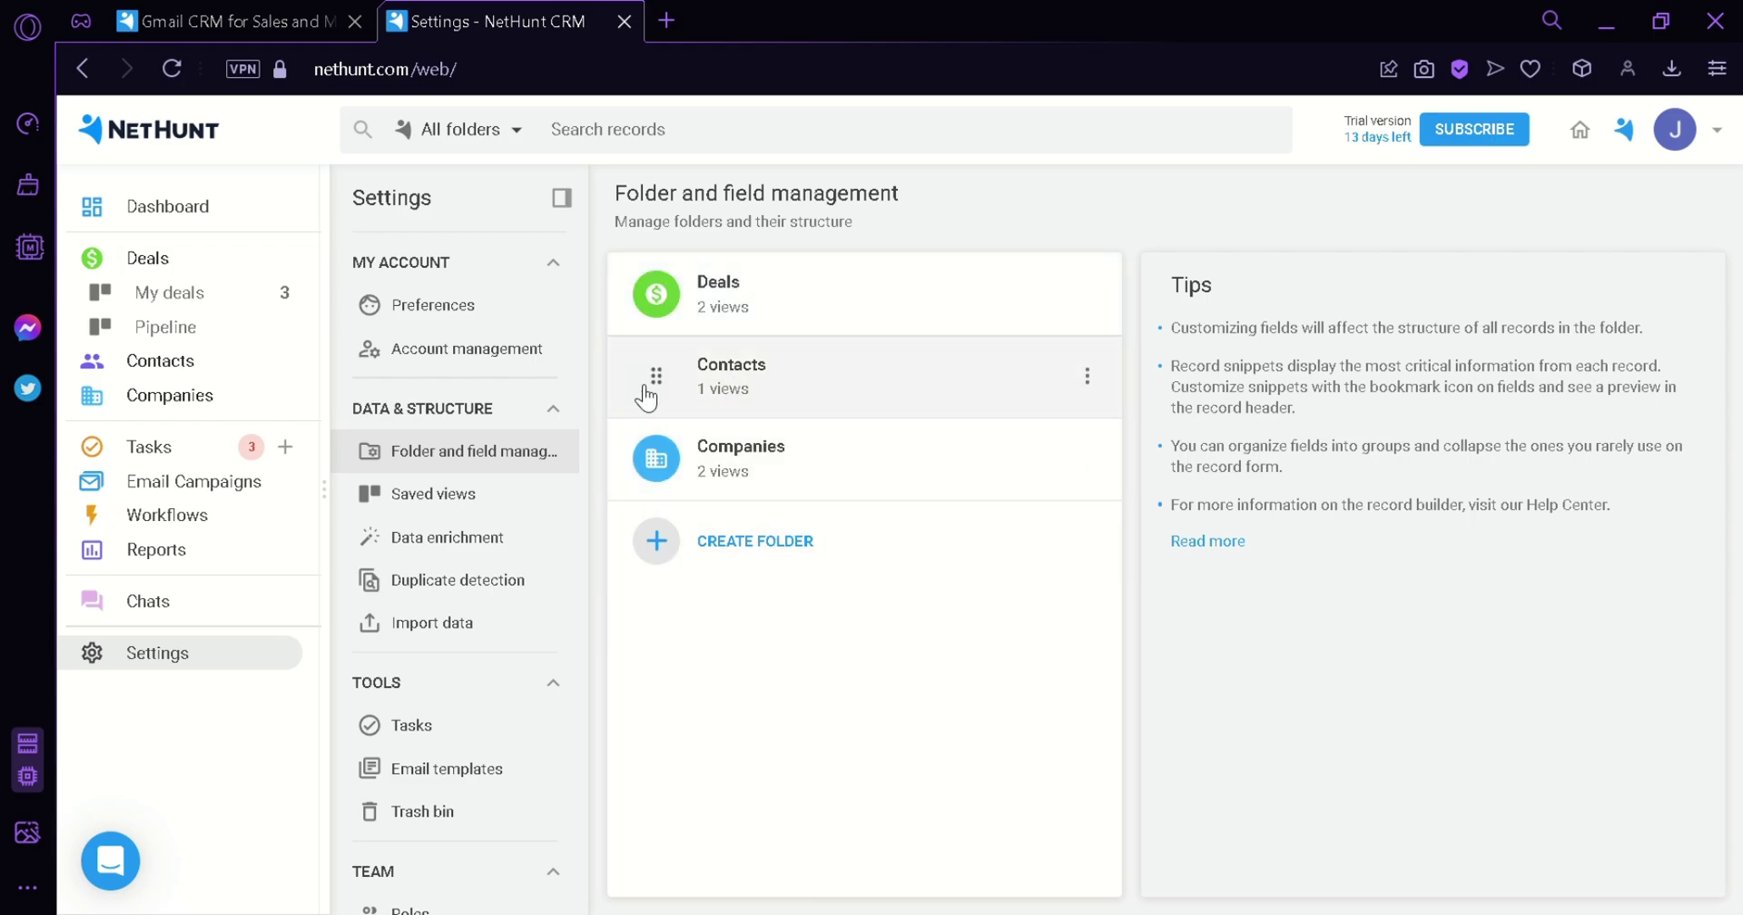
drag(648, 388, 680, 435)
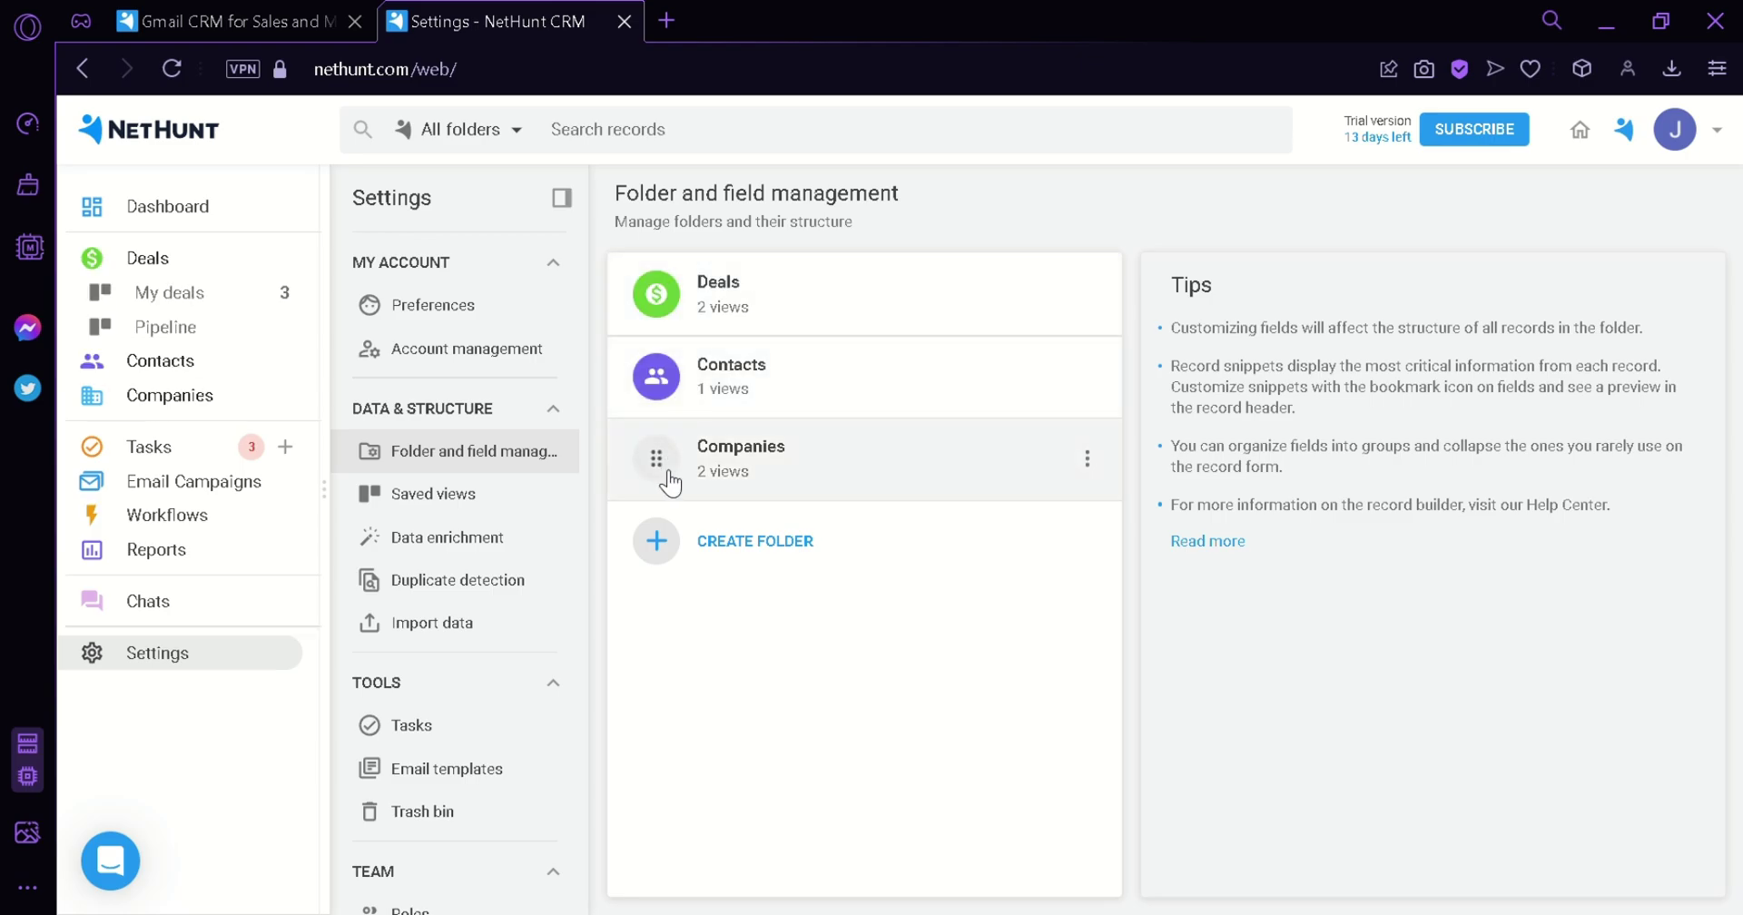
drag(661, 345, 667, 459)
From the dashboard's Team panel, open Manage team and review the Admin, Billing-only and Manager roles
click(207, 226)
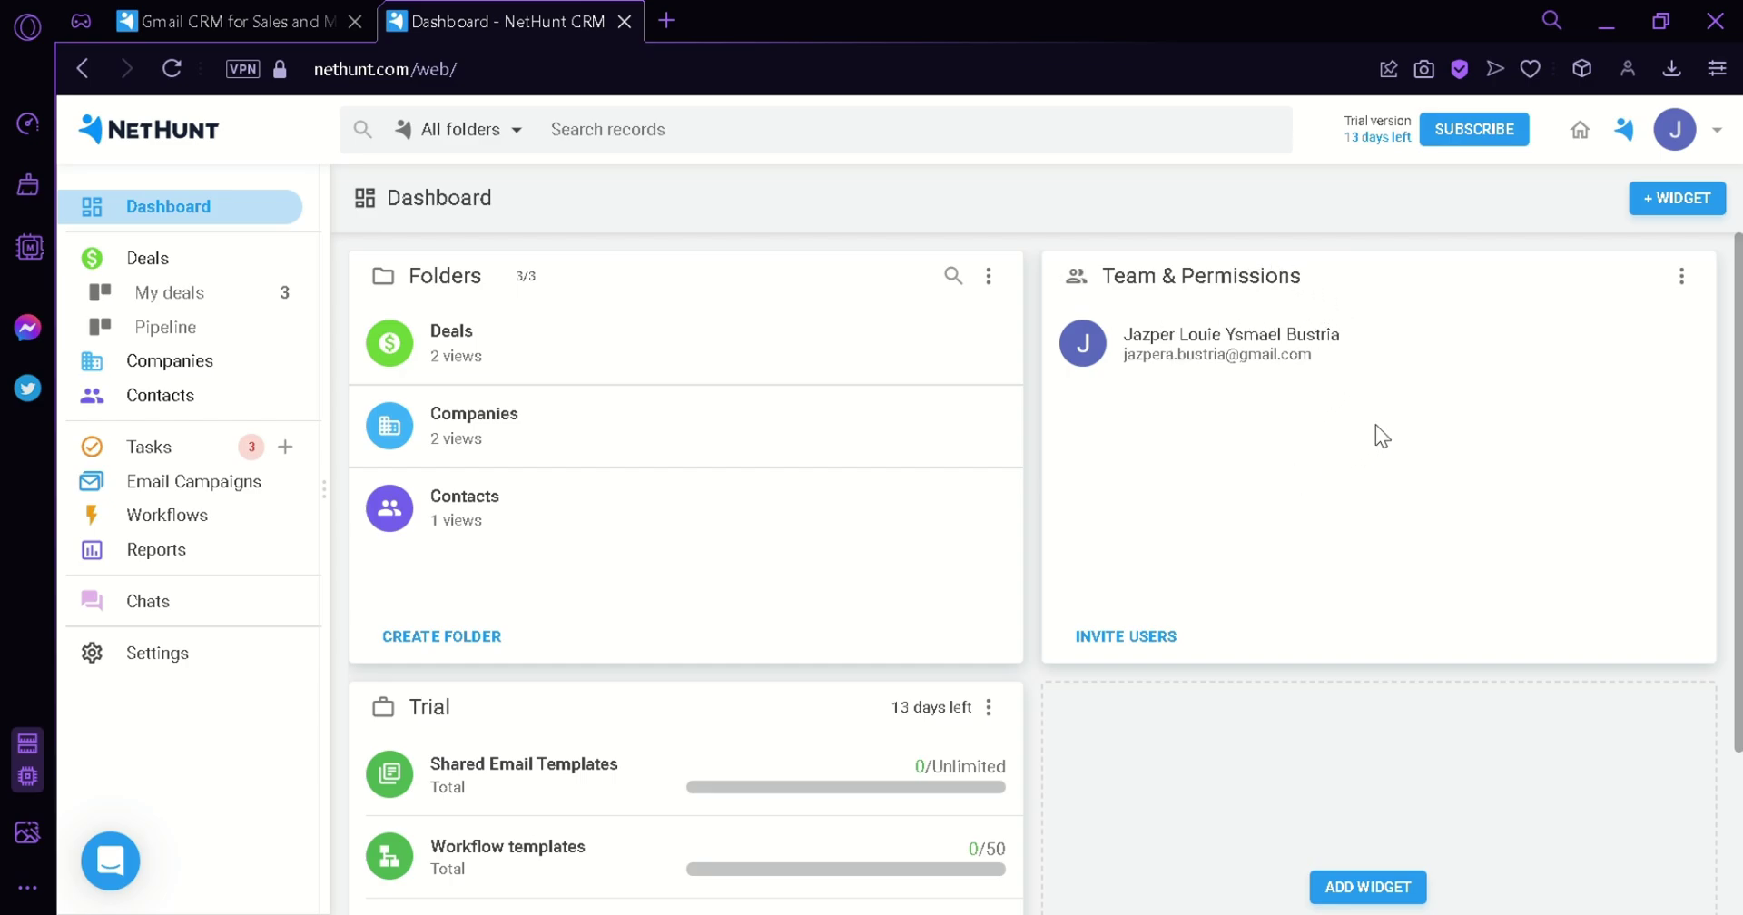
click(1682, 276)
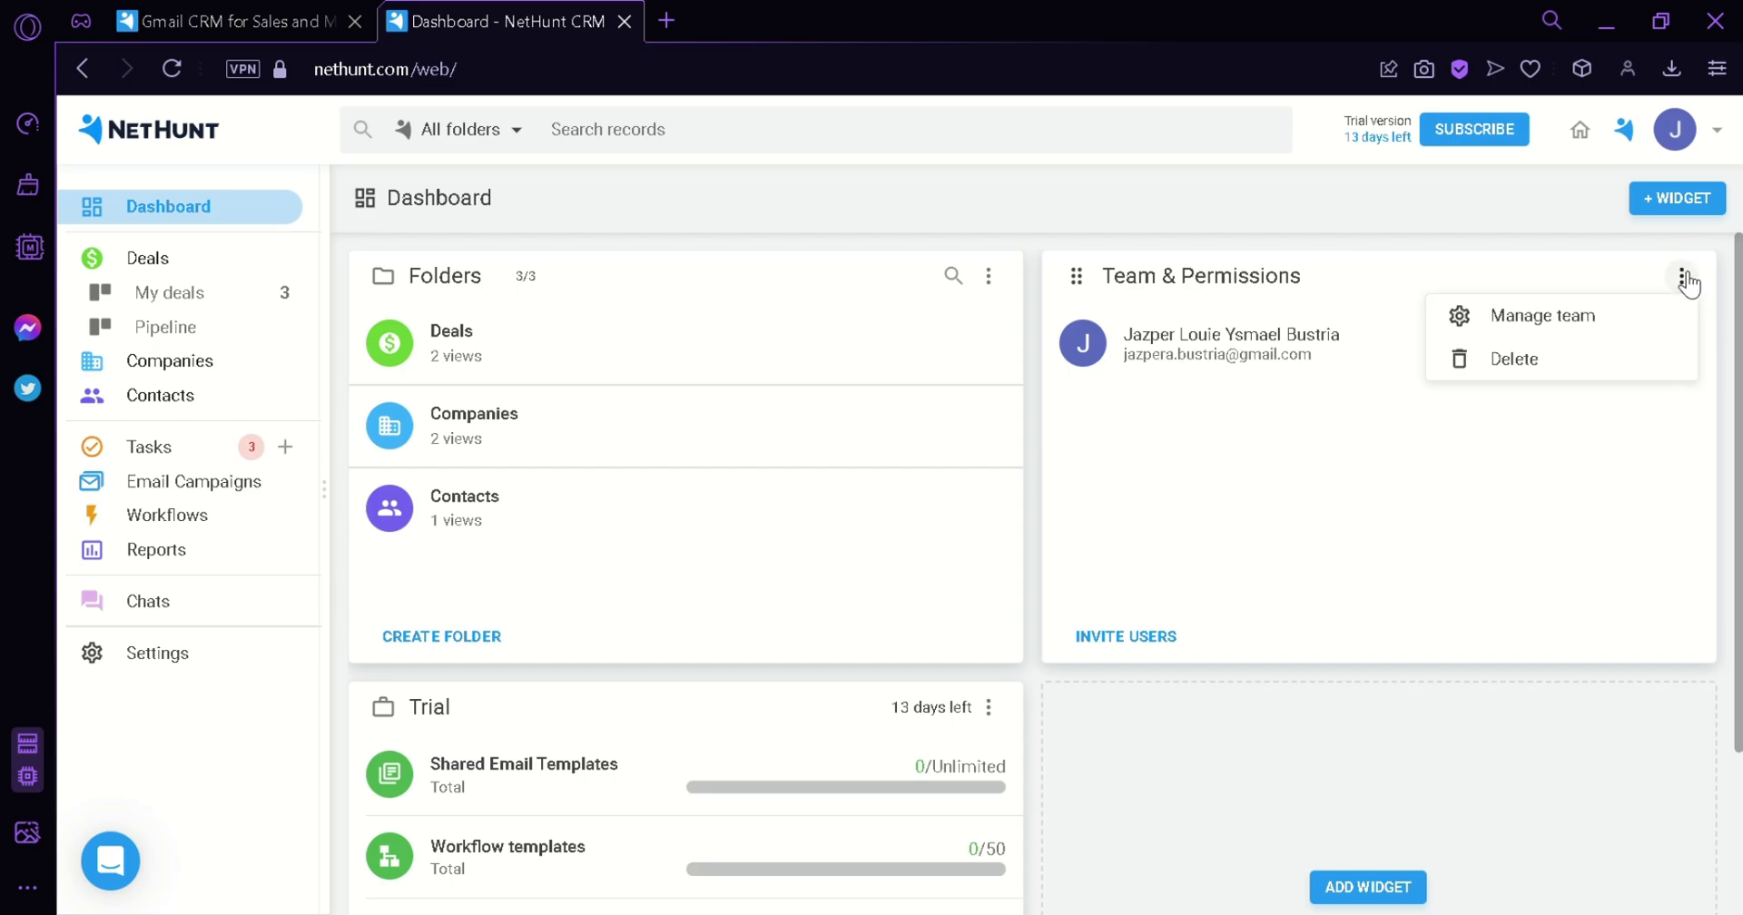
click(1686, 281)
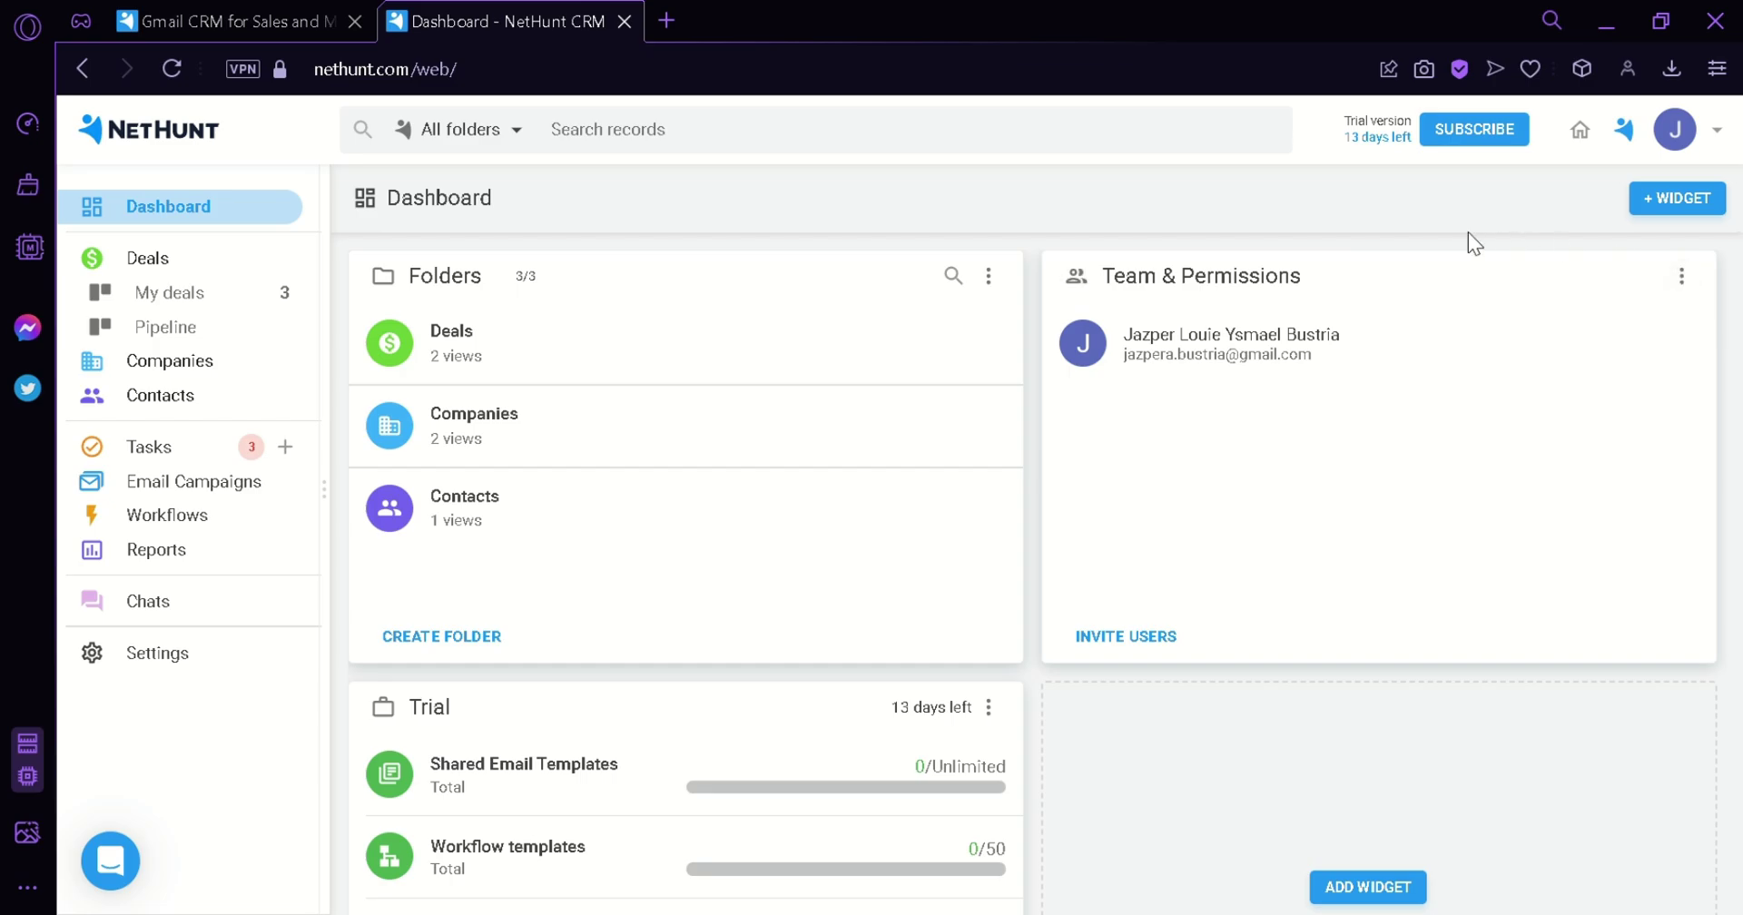
click(1685, 286)
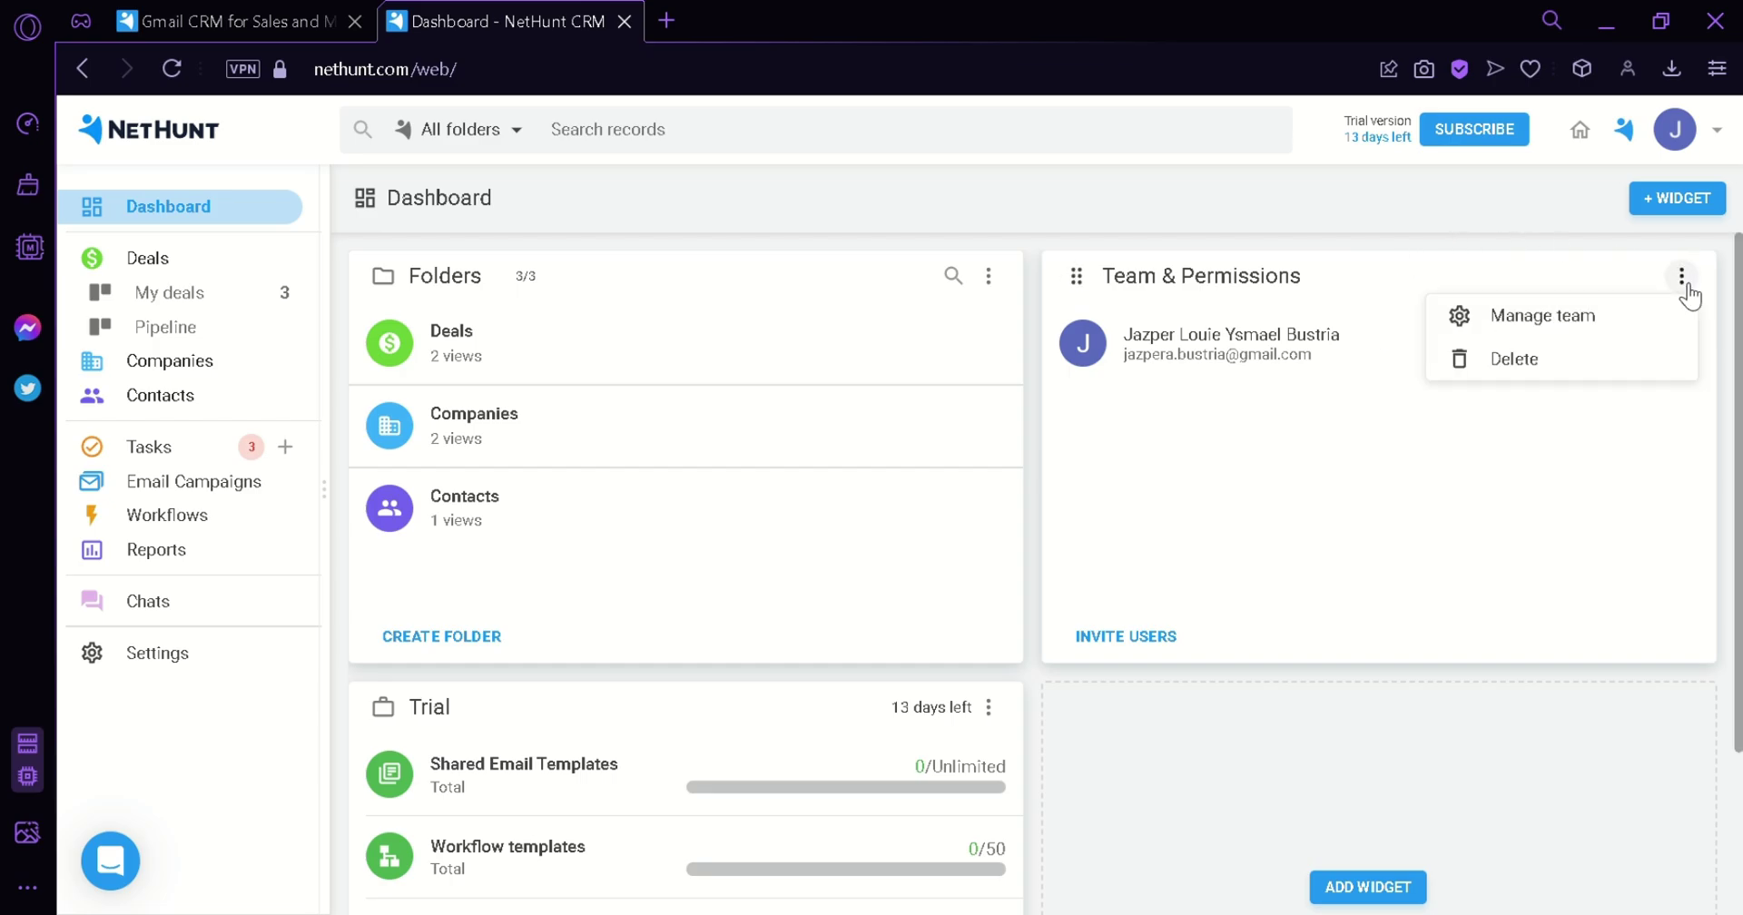
click(1603, 314)
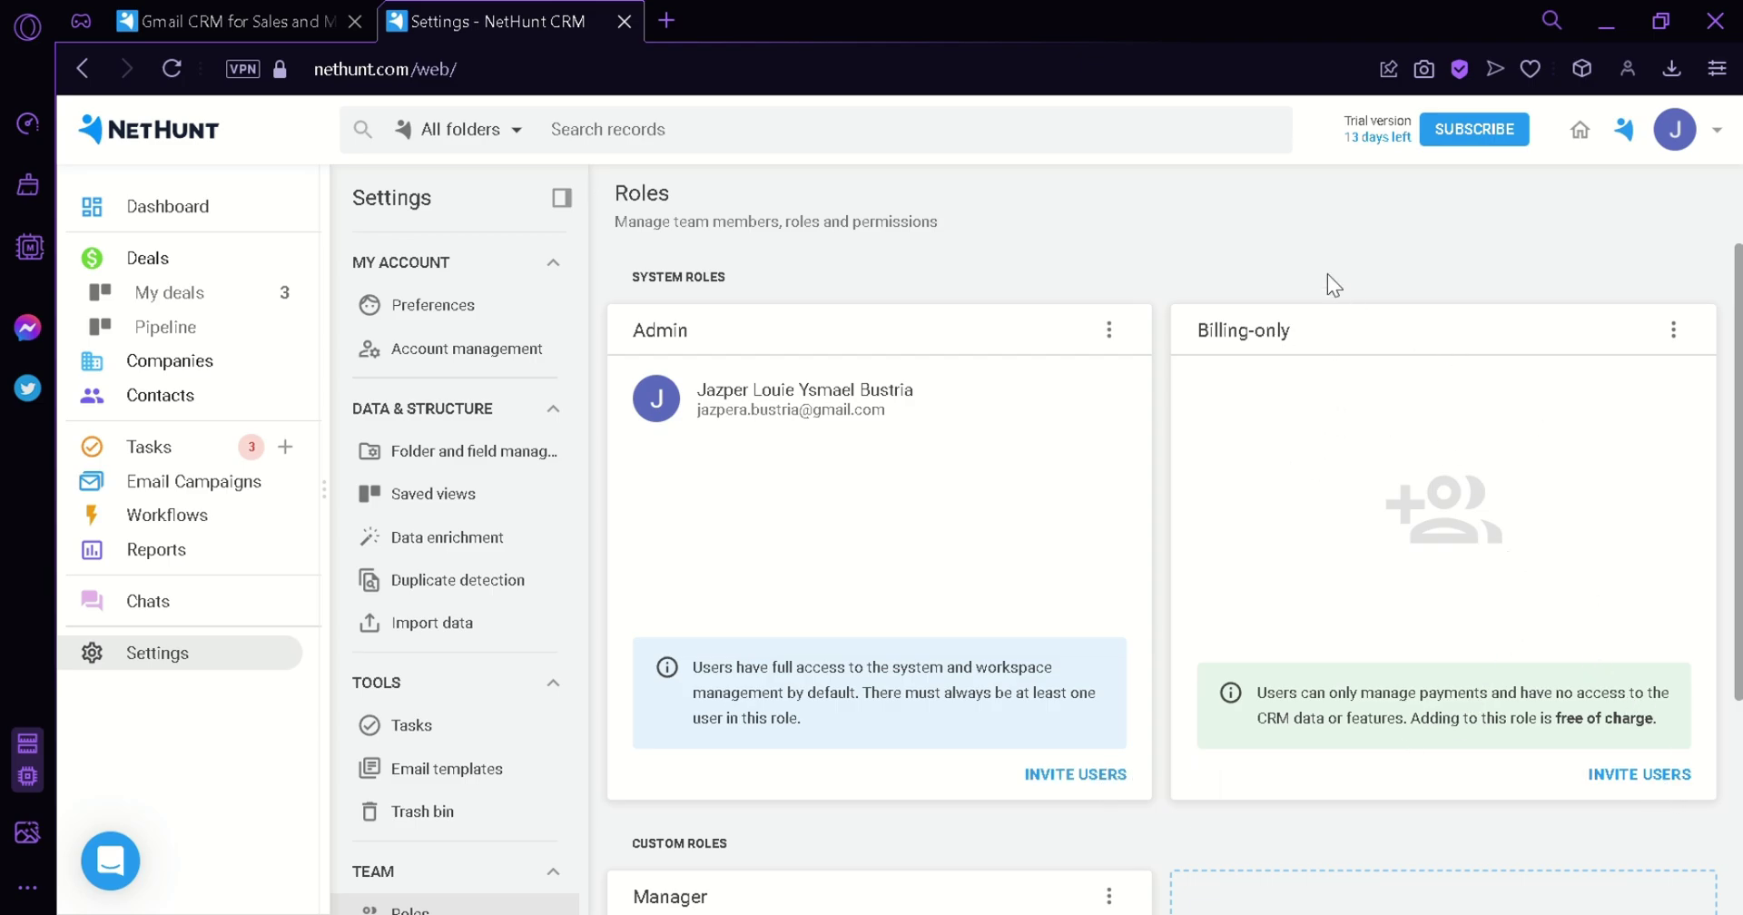
scroll(1390, 389, down, 3)
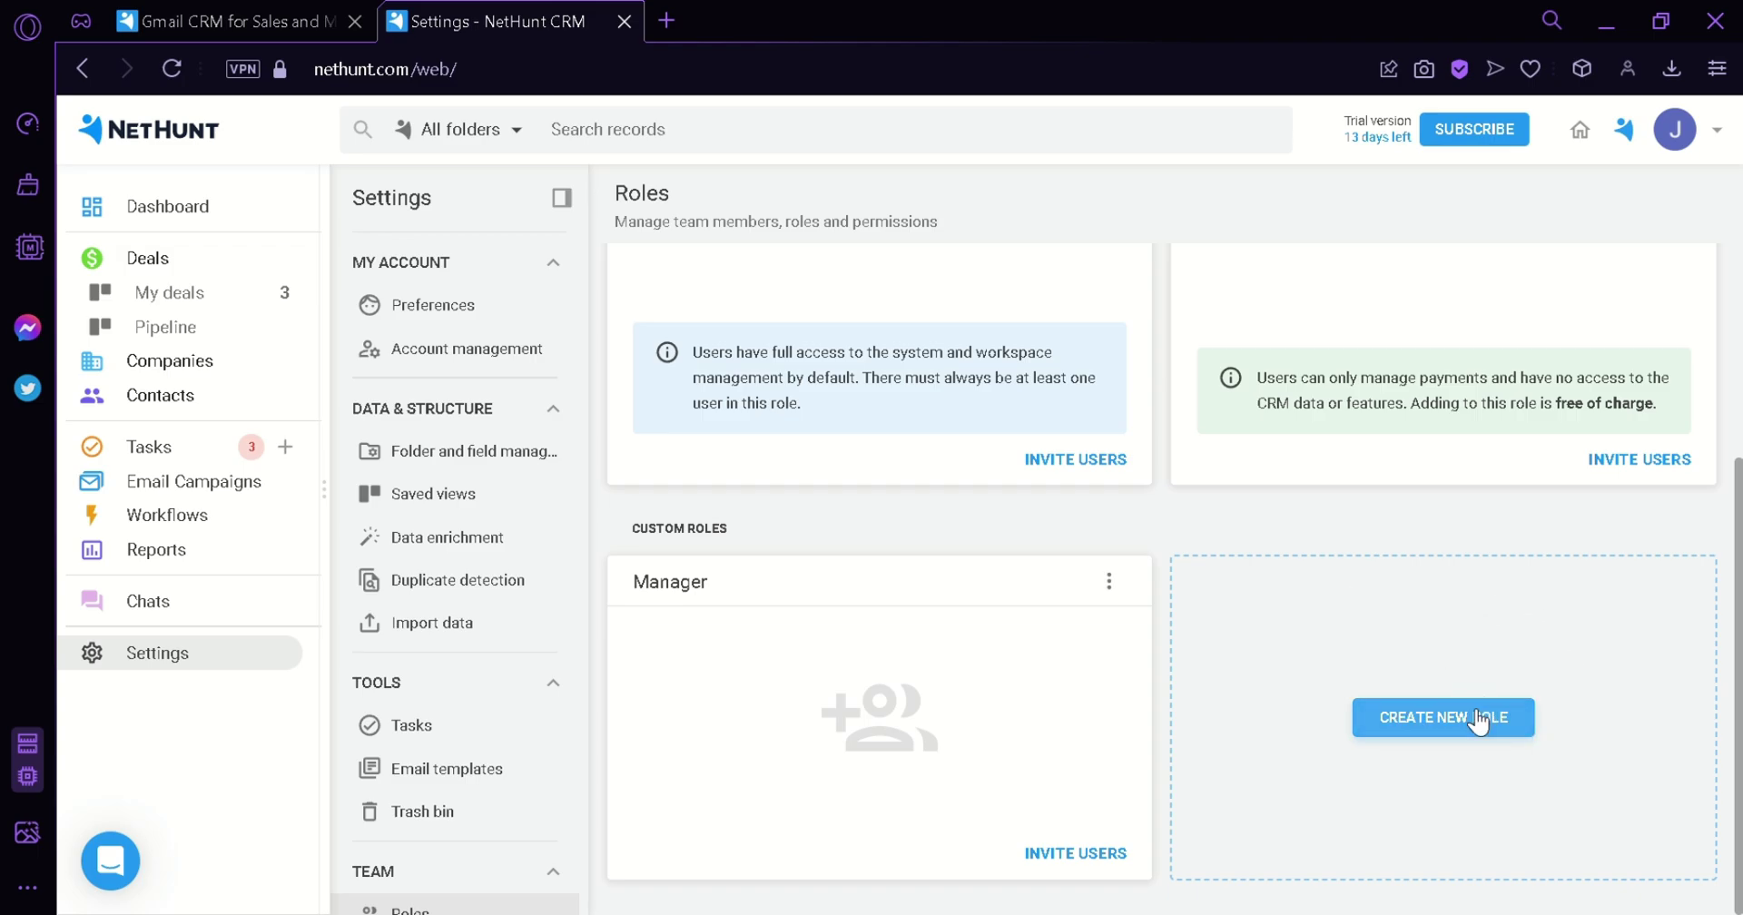
scroll(1058, 302, up, 3)
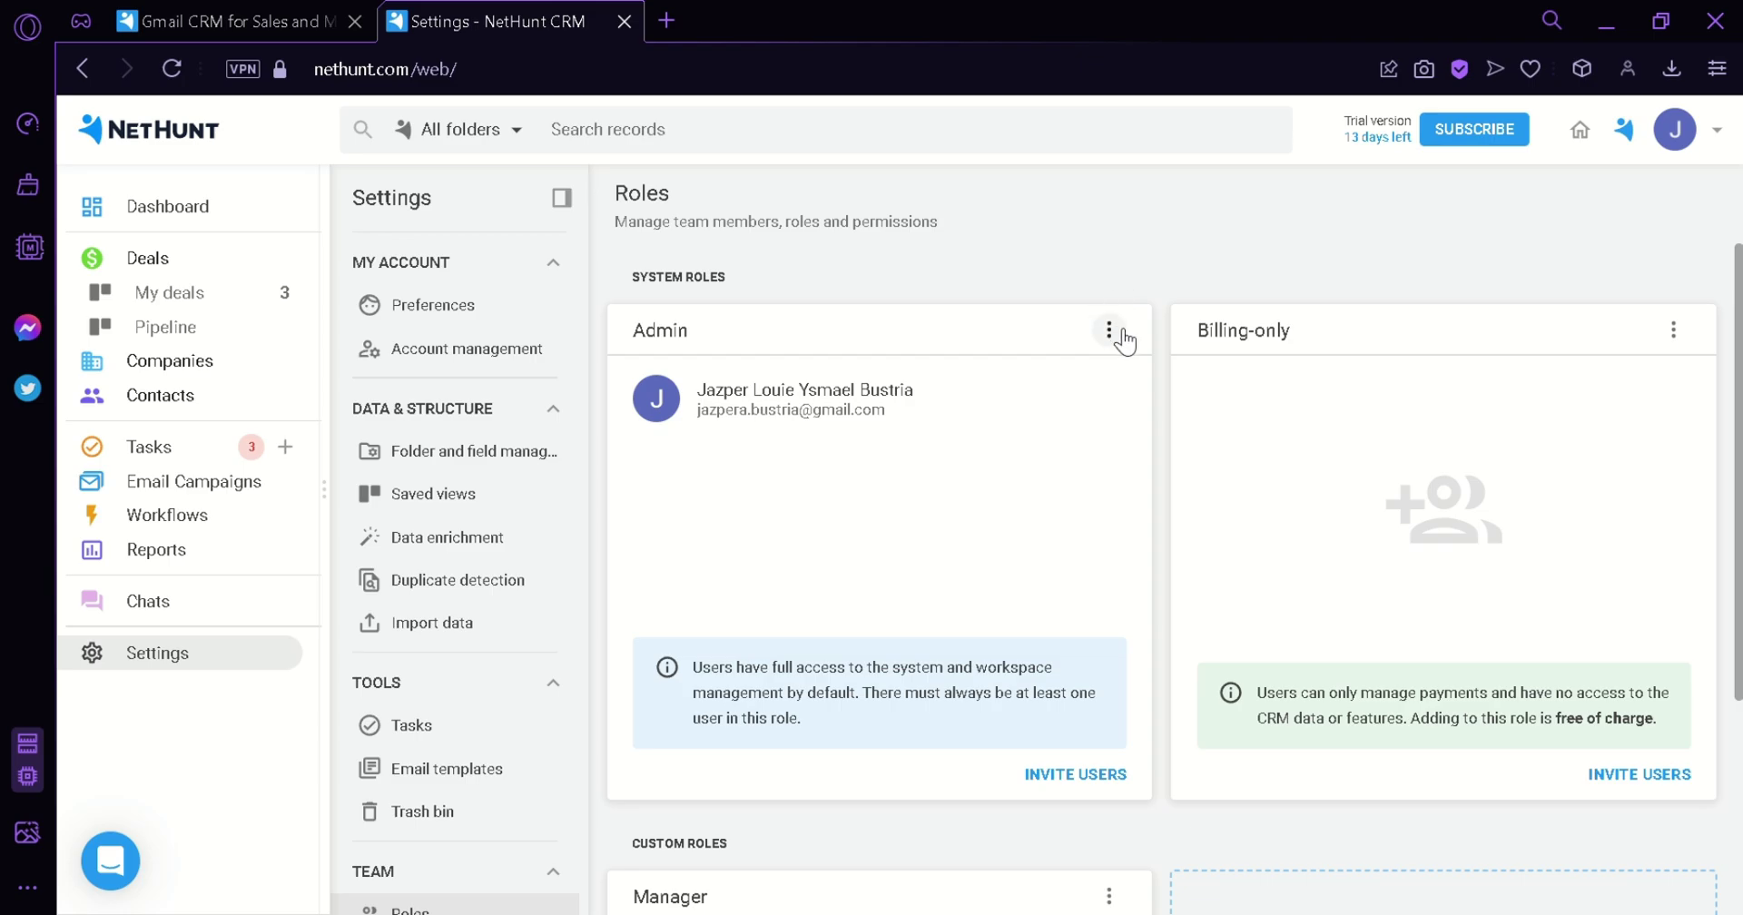
View the Admin role's permissions, scrolling through the full list, then return to Roles
click(1113, 328)
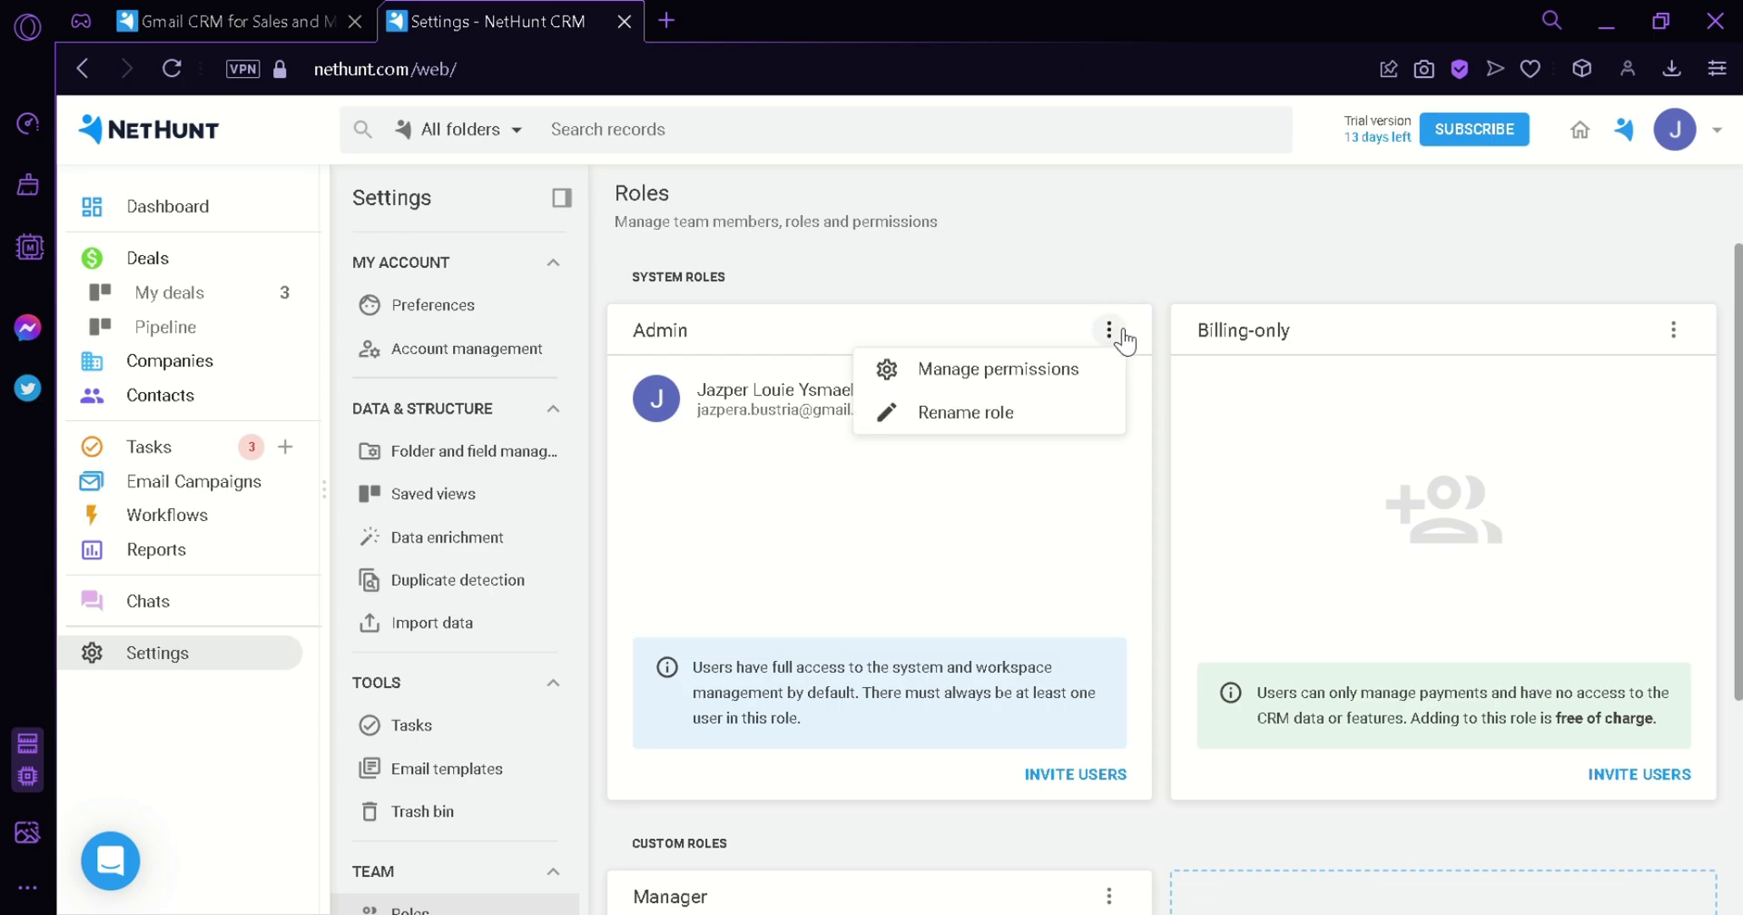
click(1035, 374)
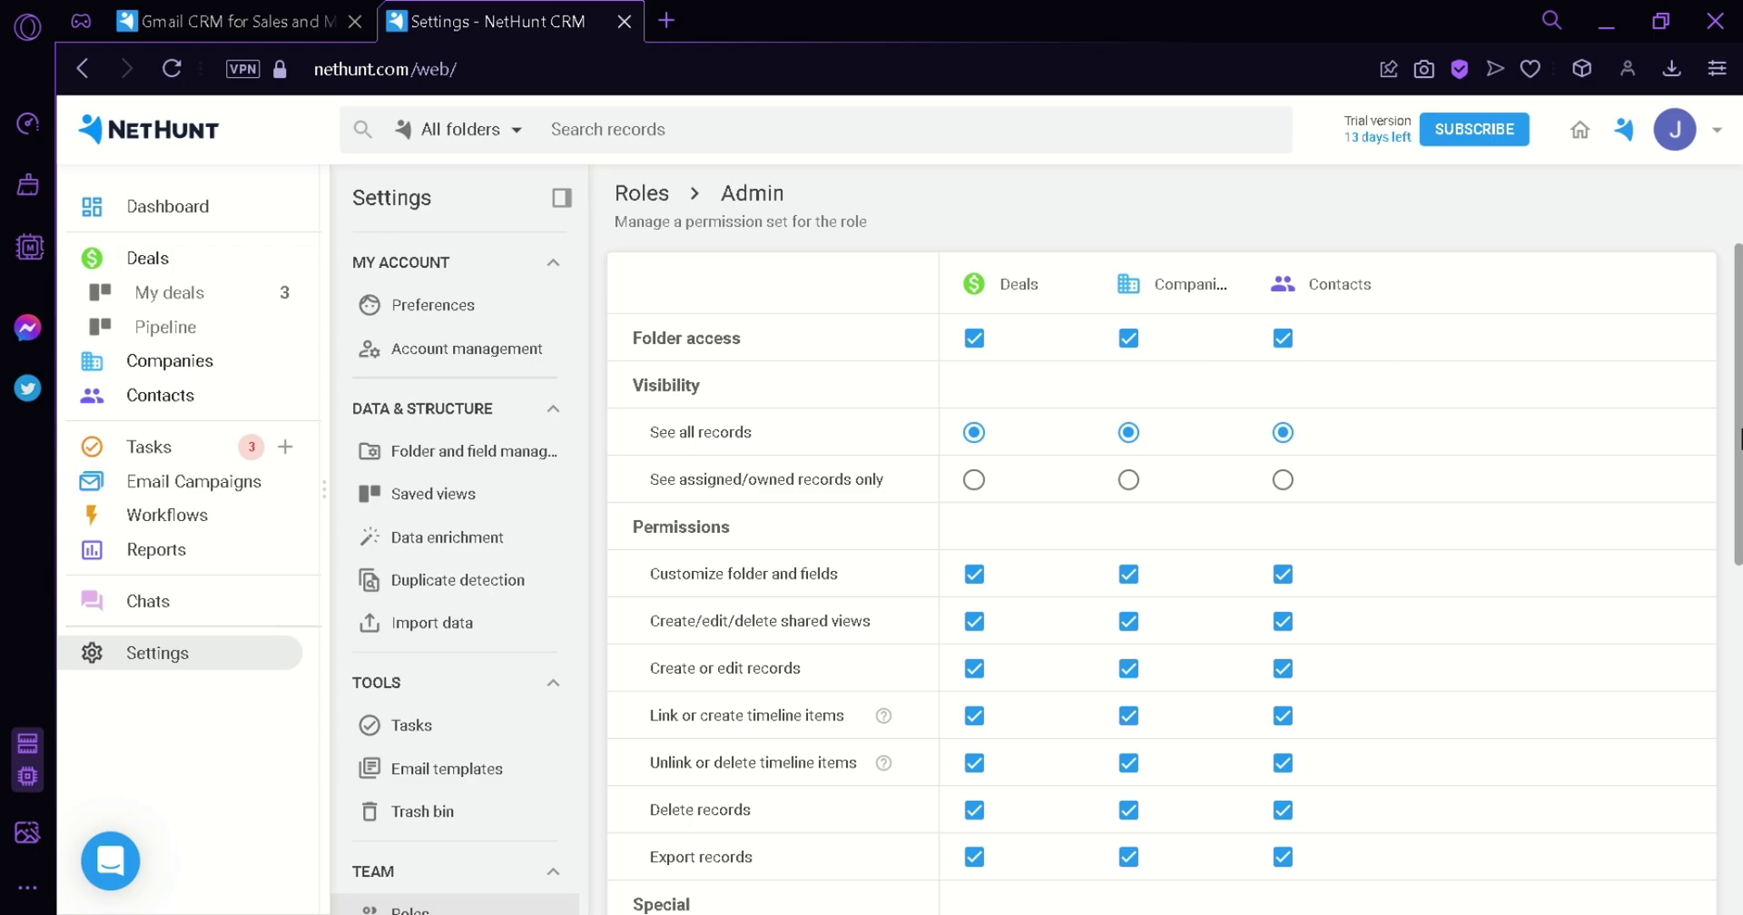
drag(1739, 440, 1739, 498)
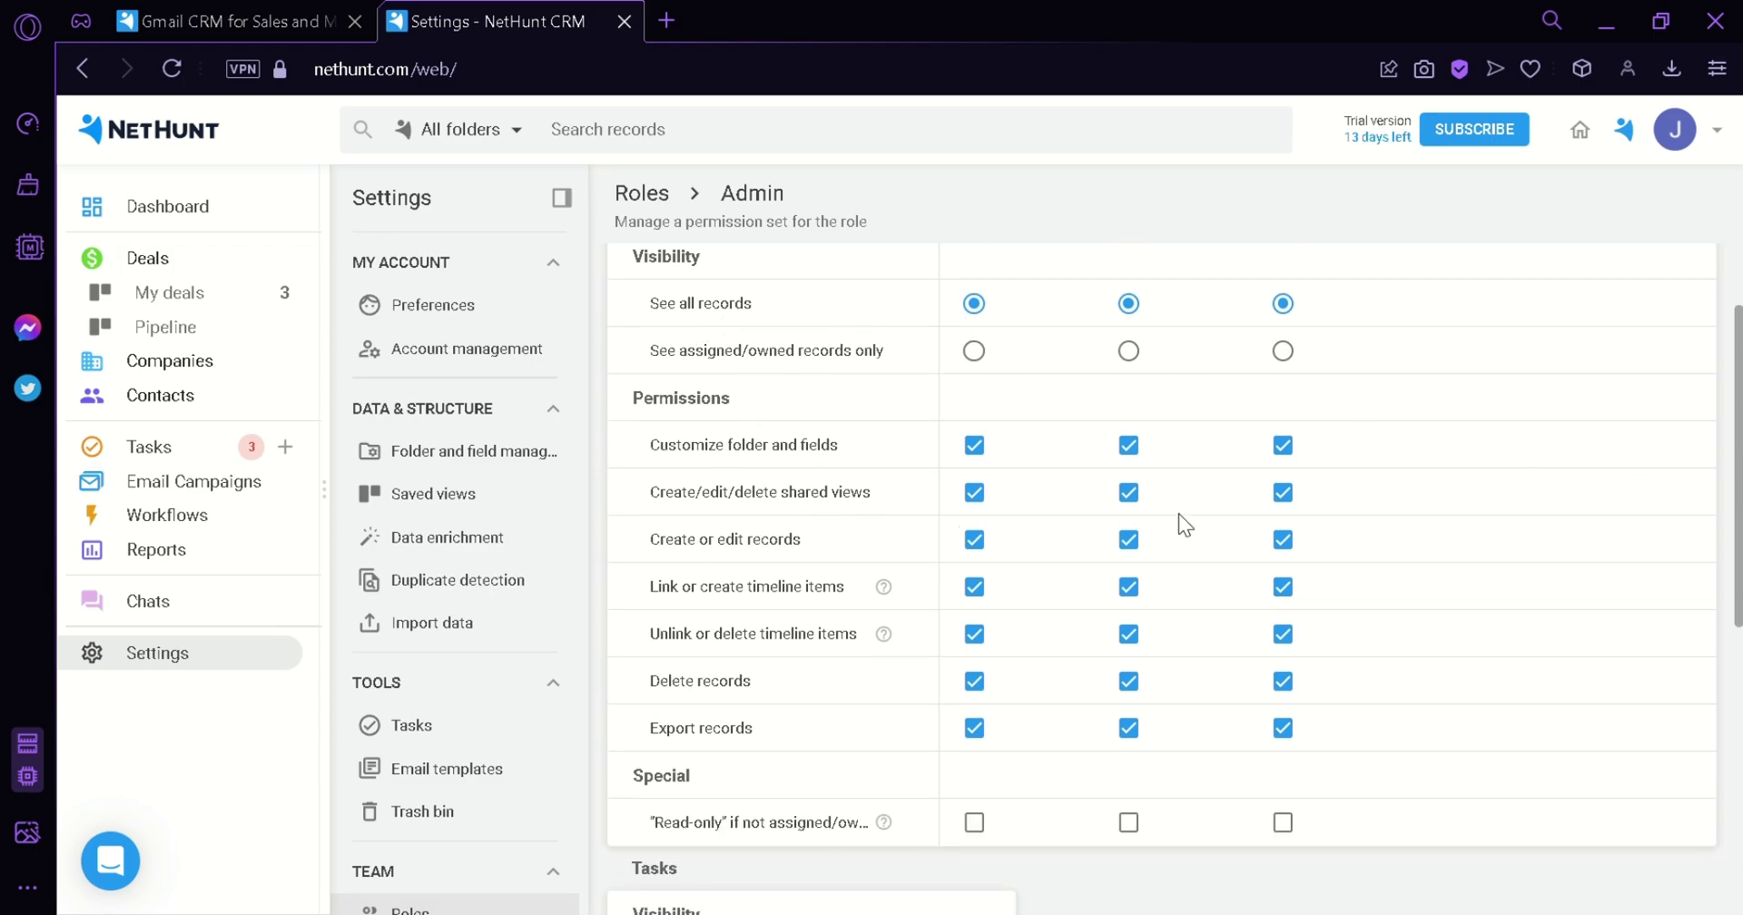
scroll(978, 679, down, 2)
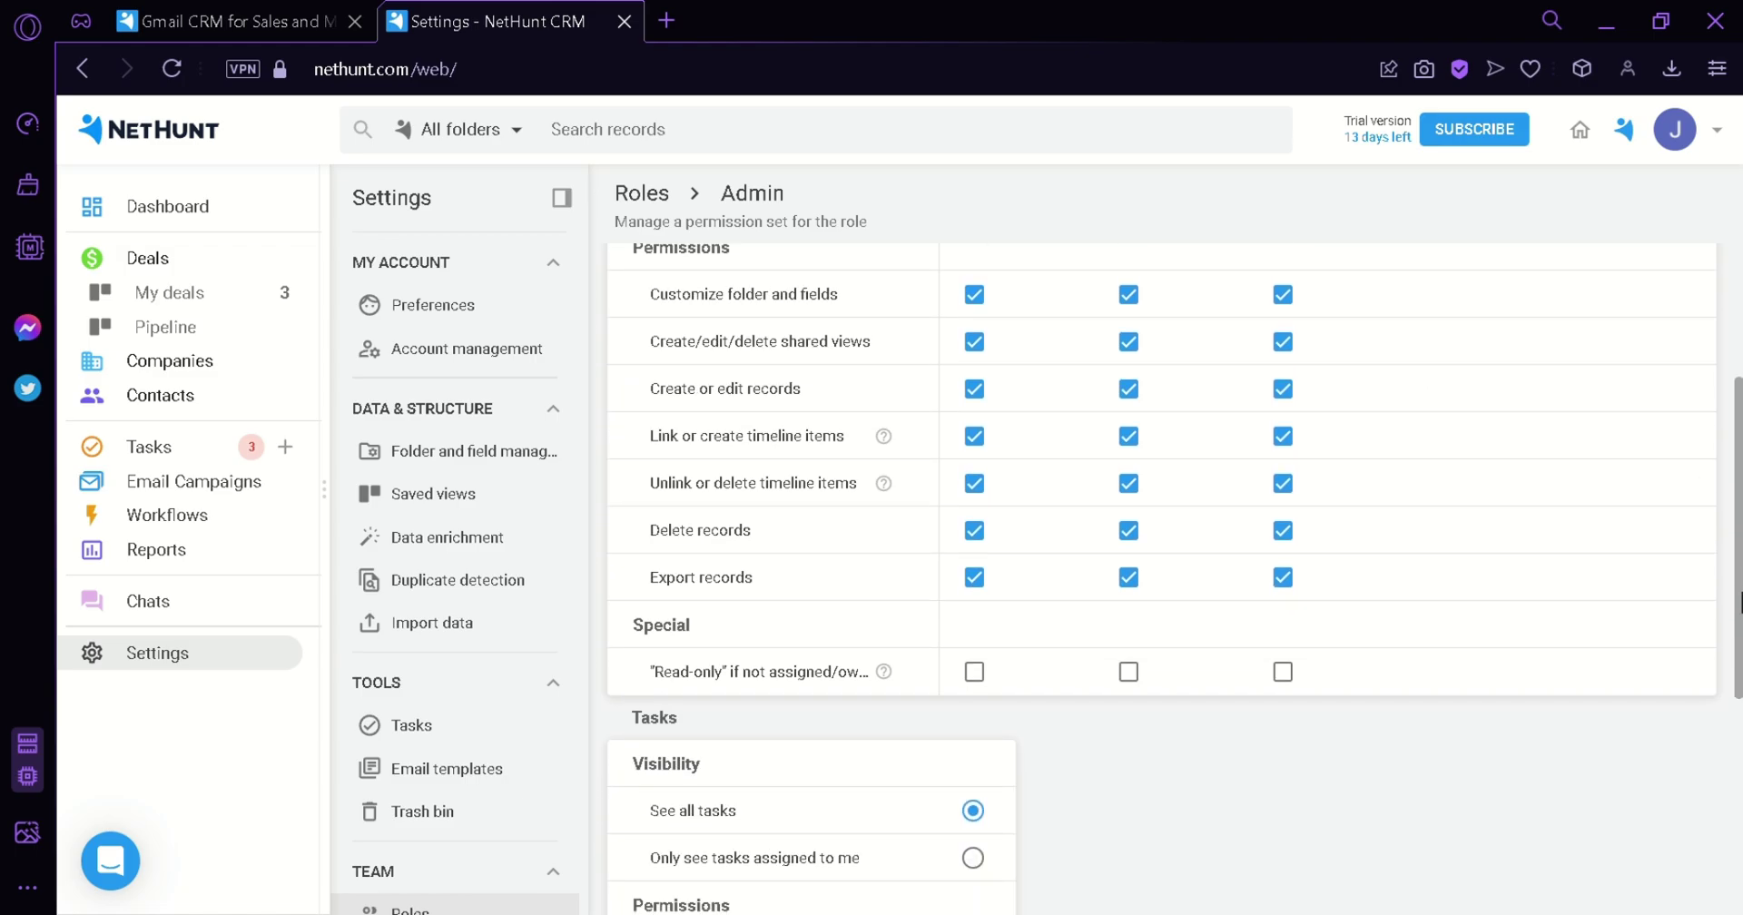
scroll(1715, 672, down, 2)
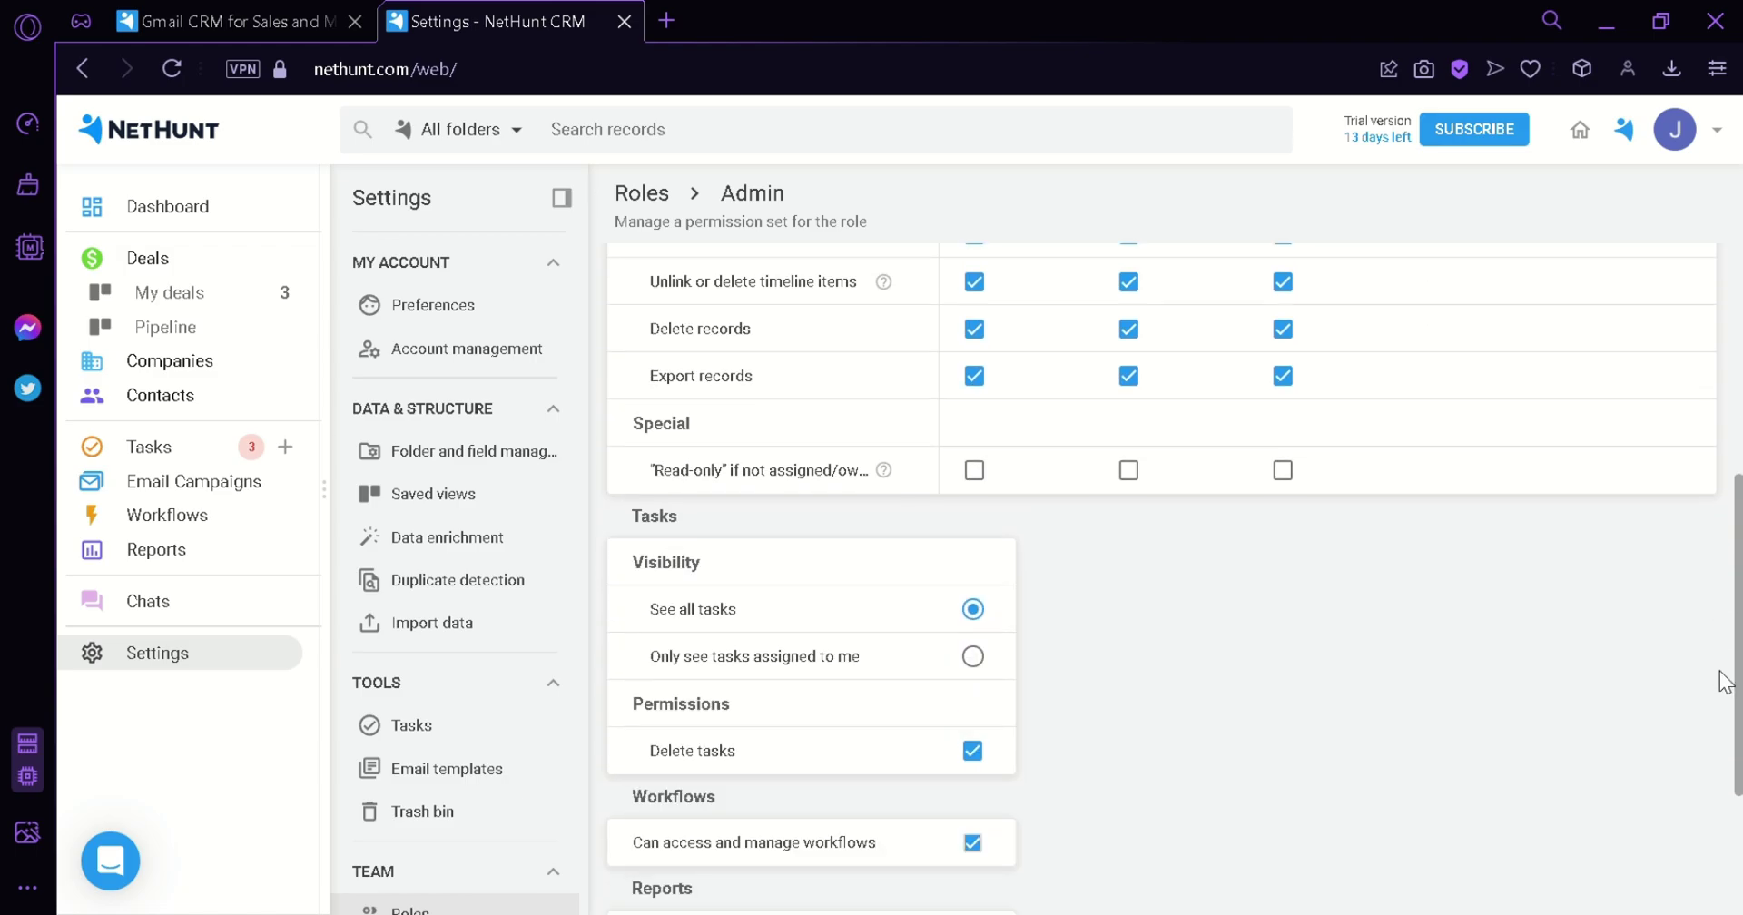
scroll(1712, 742, down, 2)
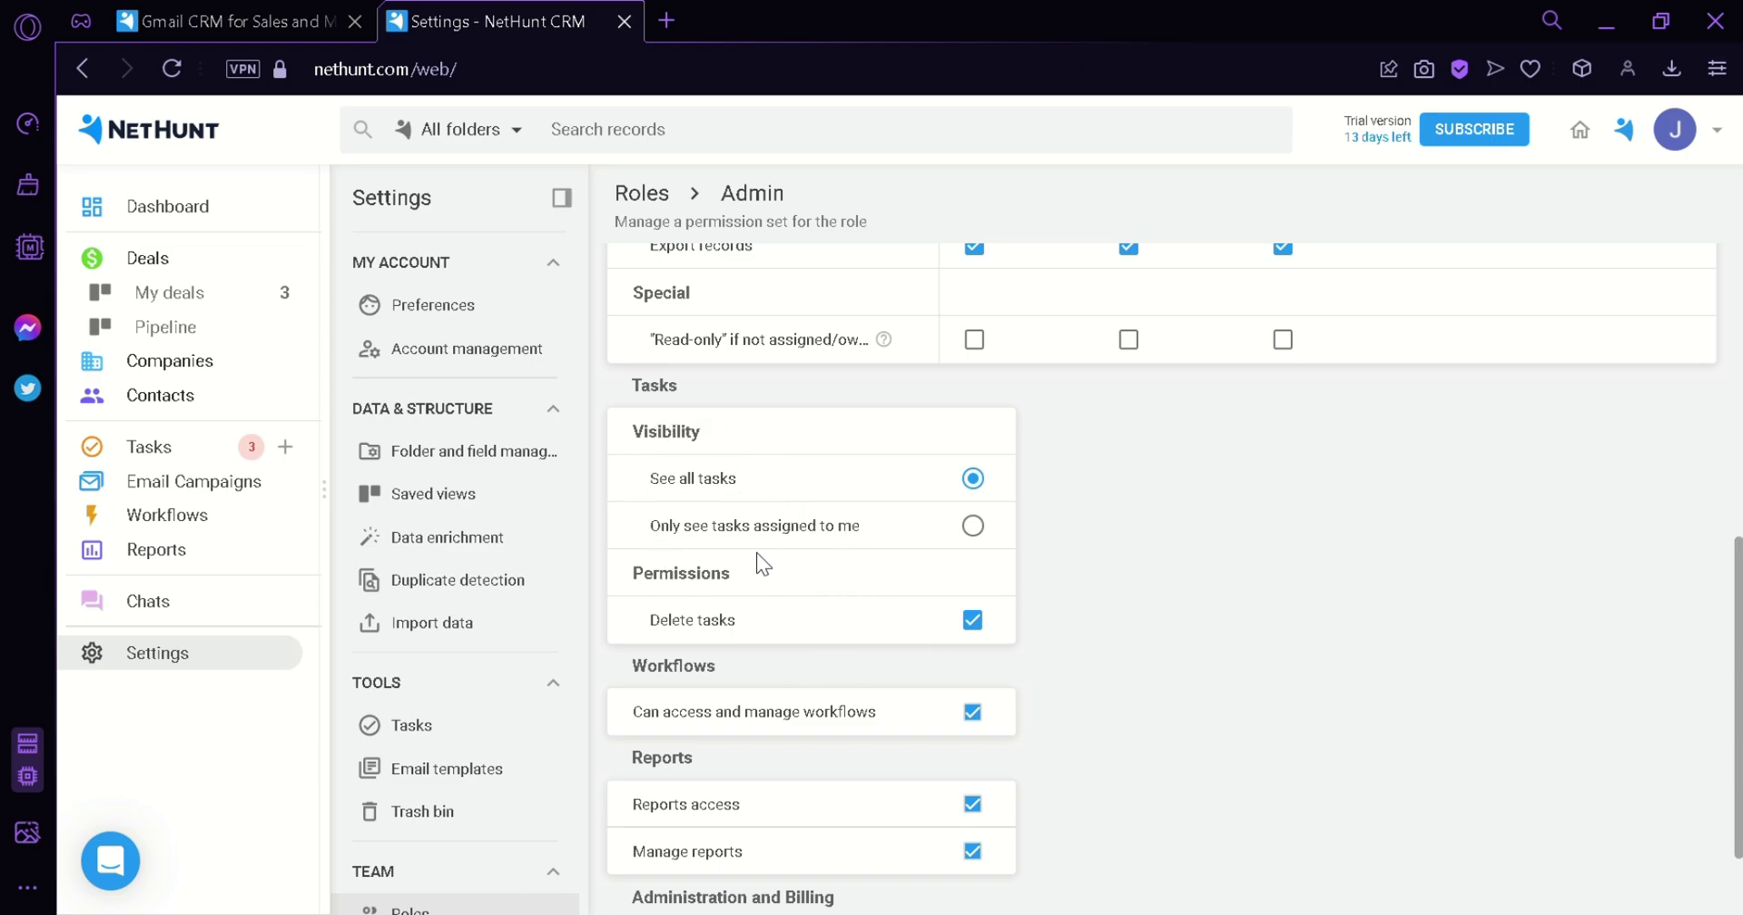
scroll(1734, 844, down, 1)
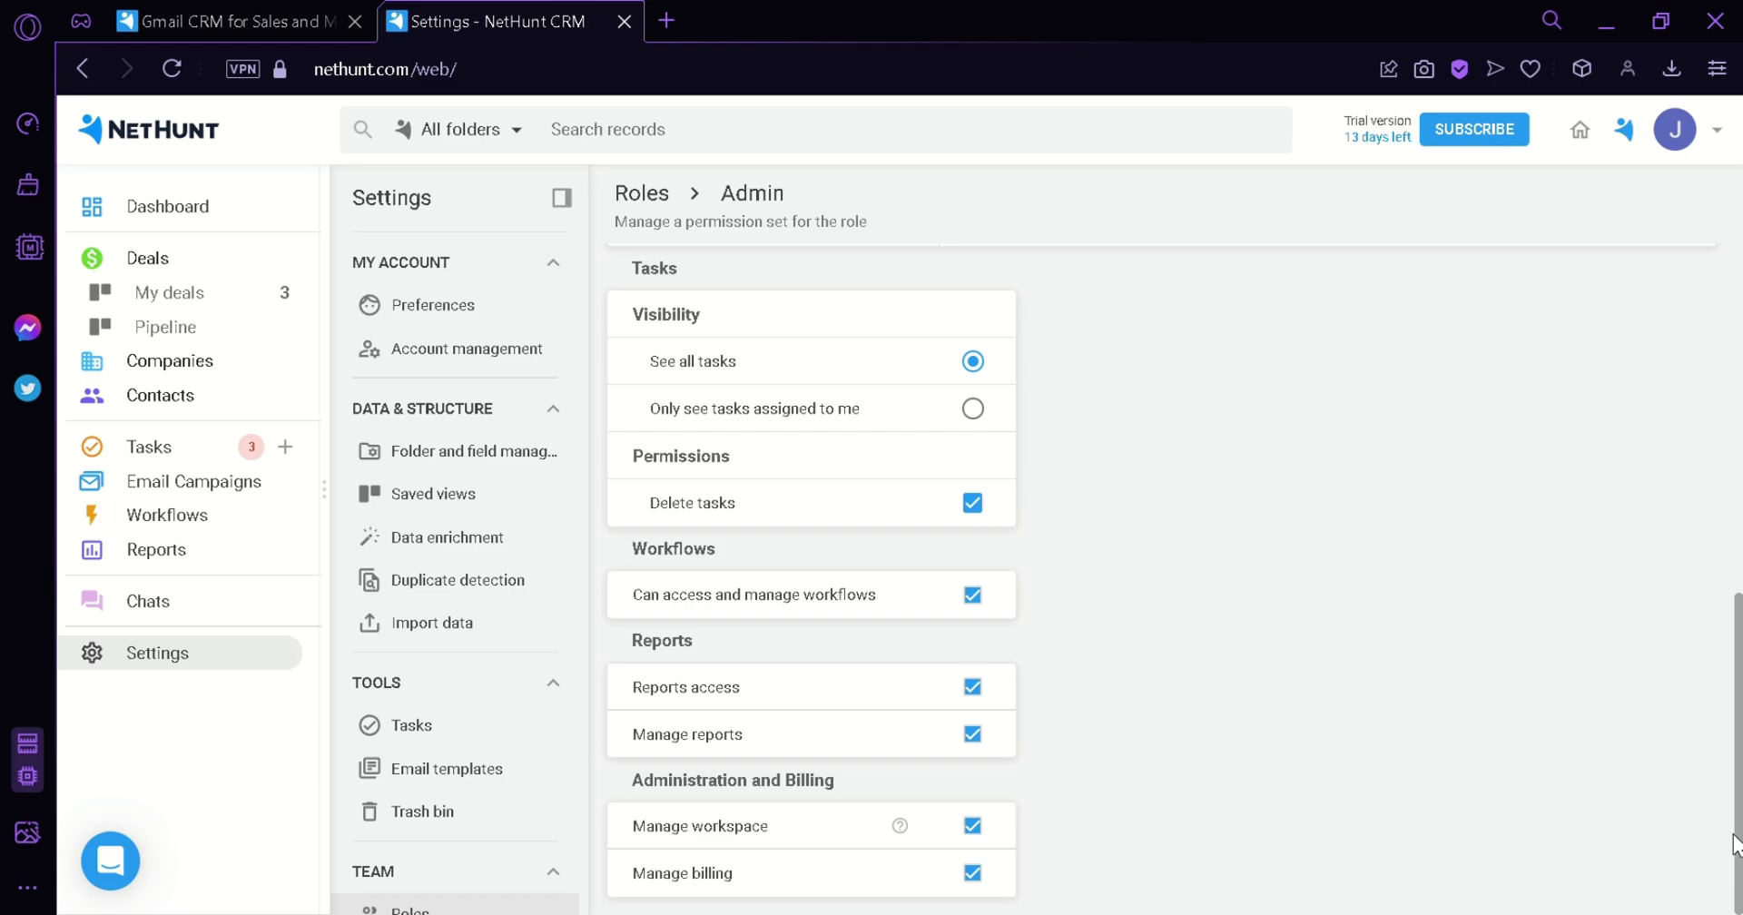
drag(1734, 844, 1688, 403)
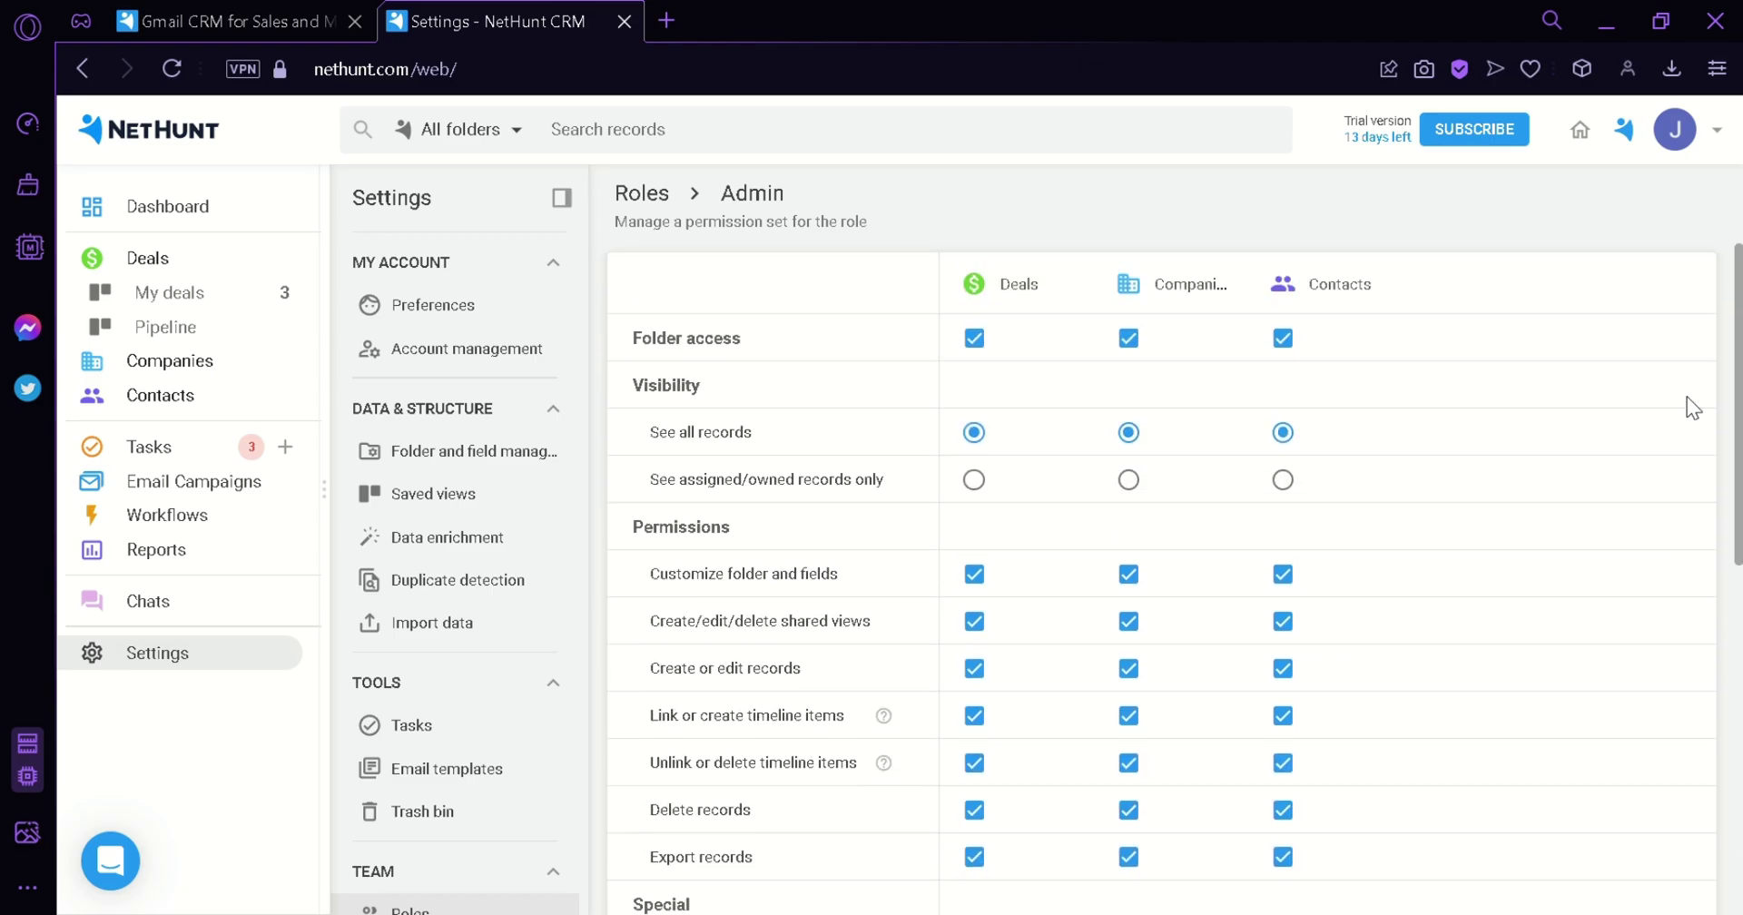
click(646, 194)
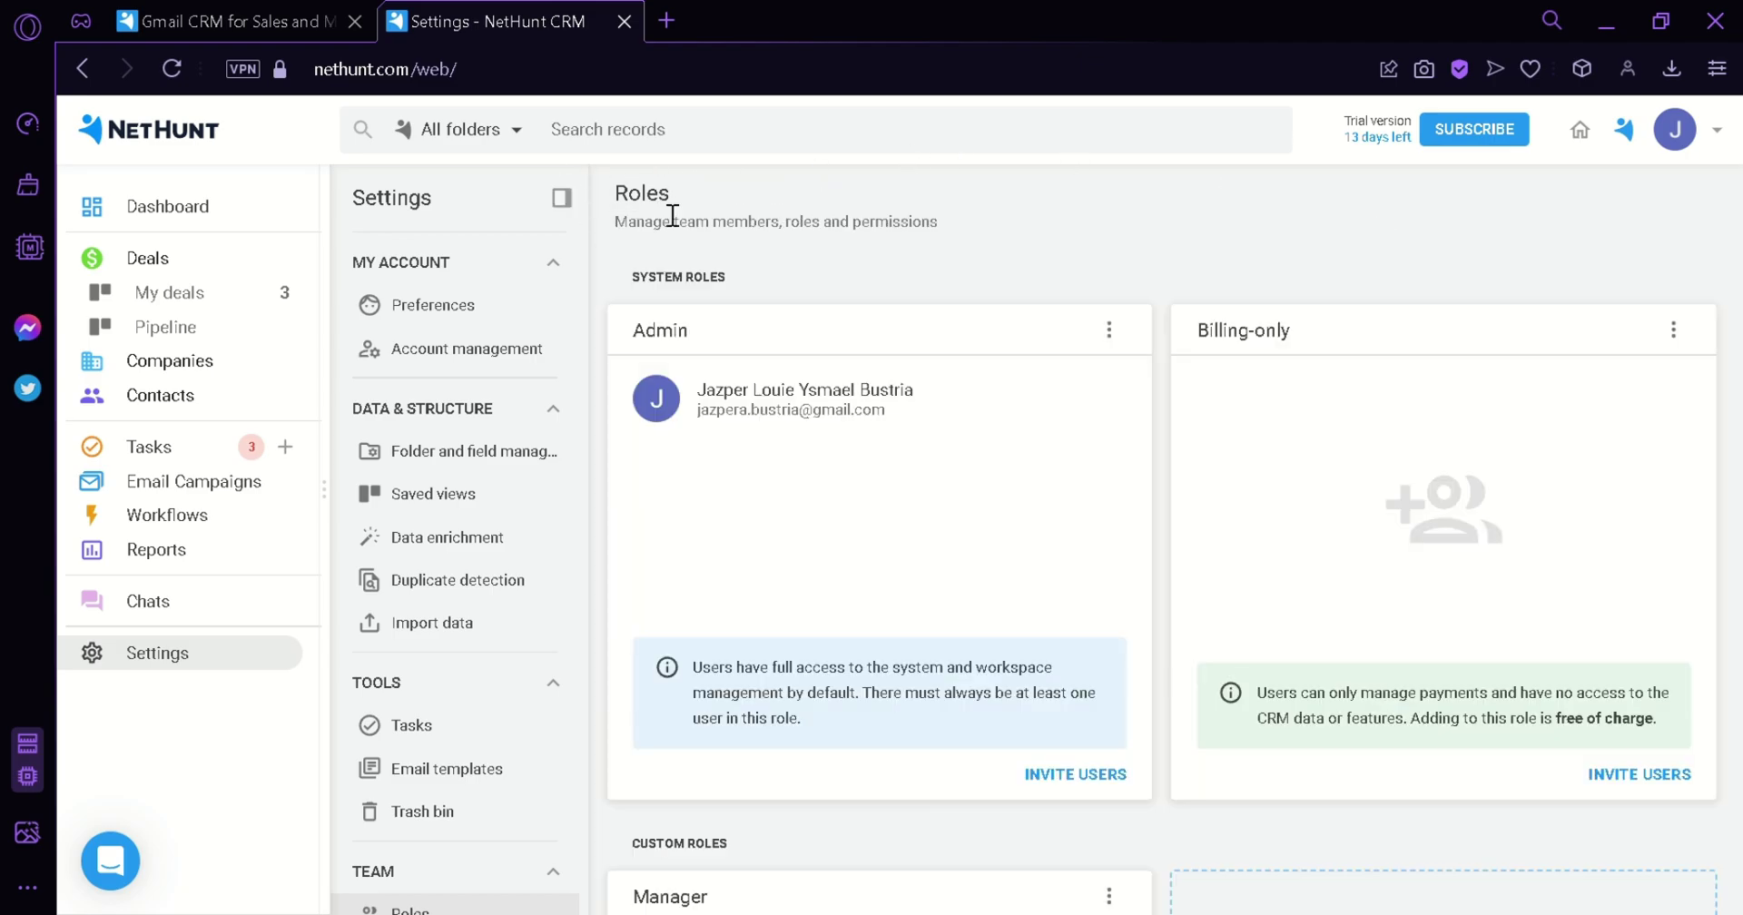
Start a new custom role and scroll through its permission settings and back up
drag(1738, 368, 1738, 604)
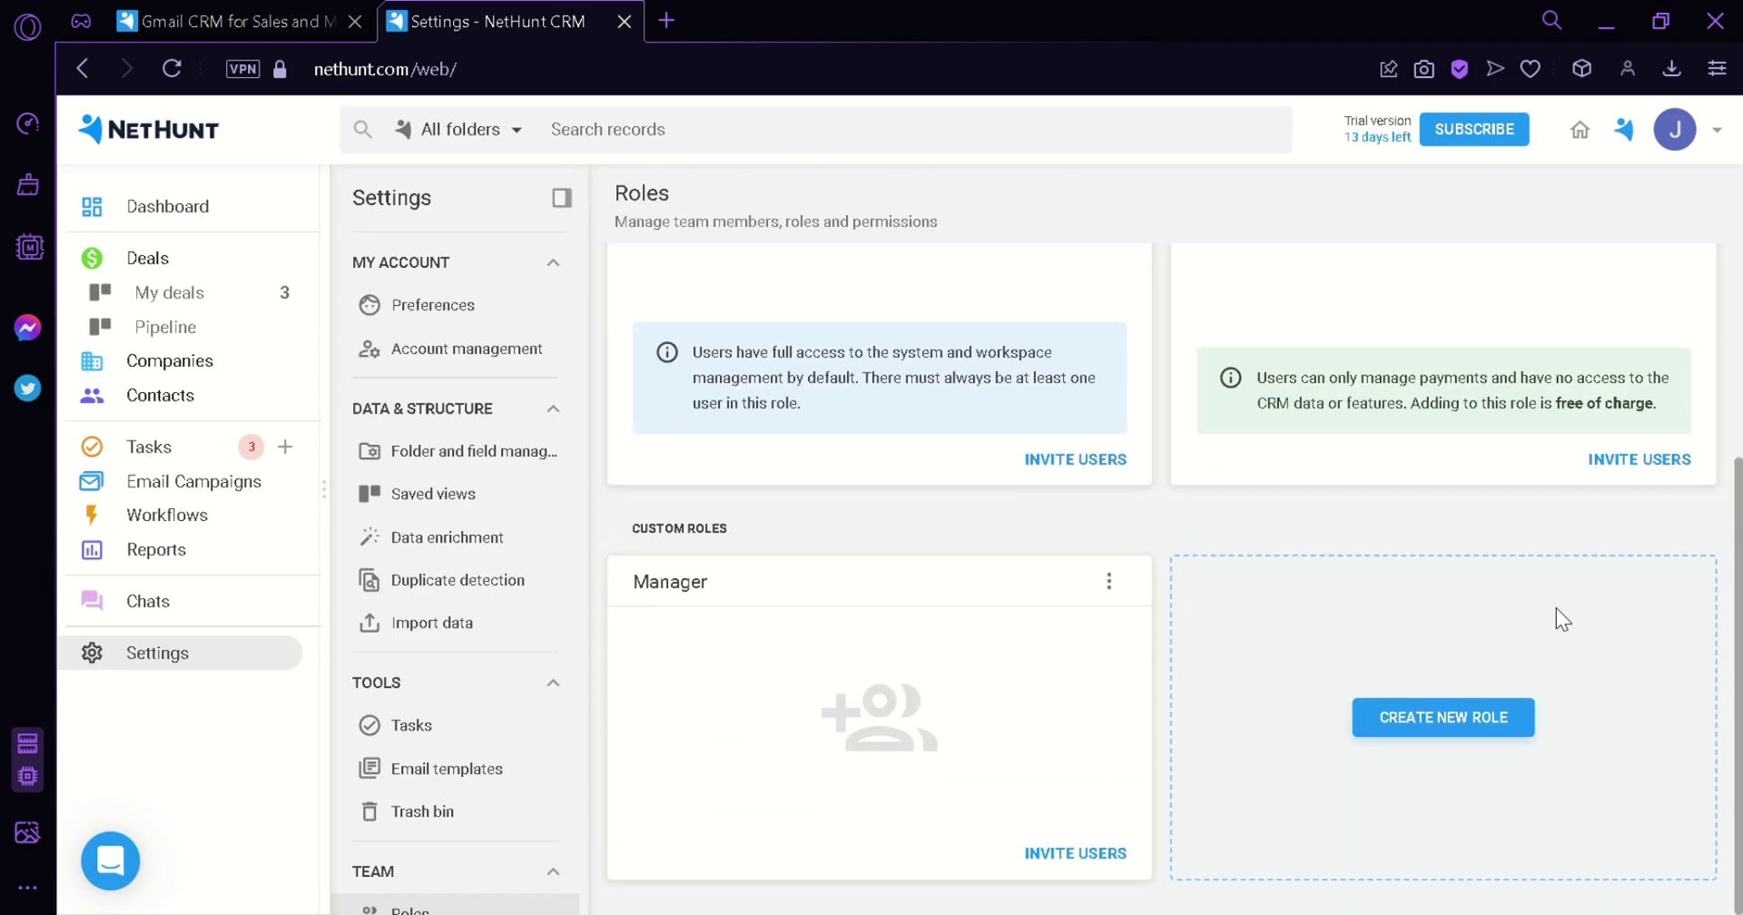
click(1523, 719)
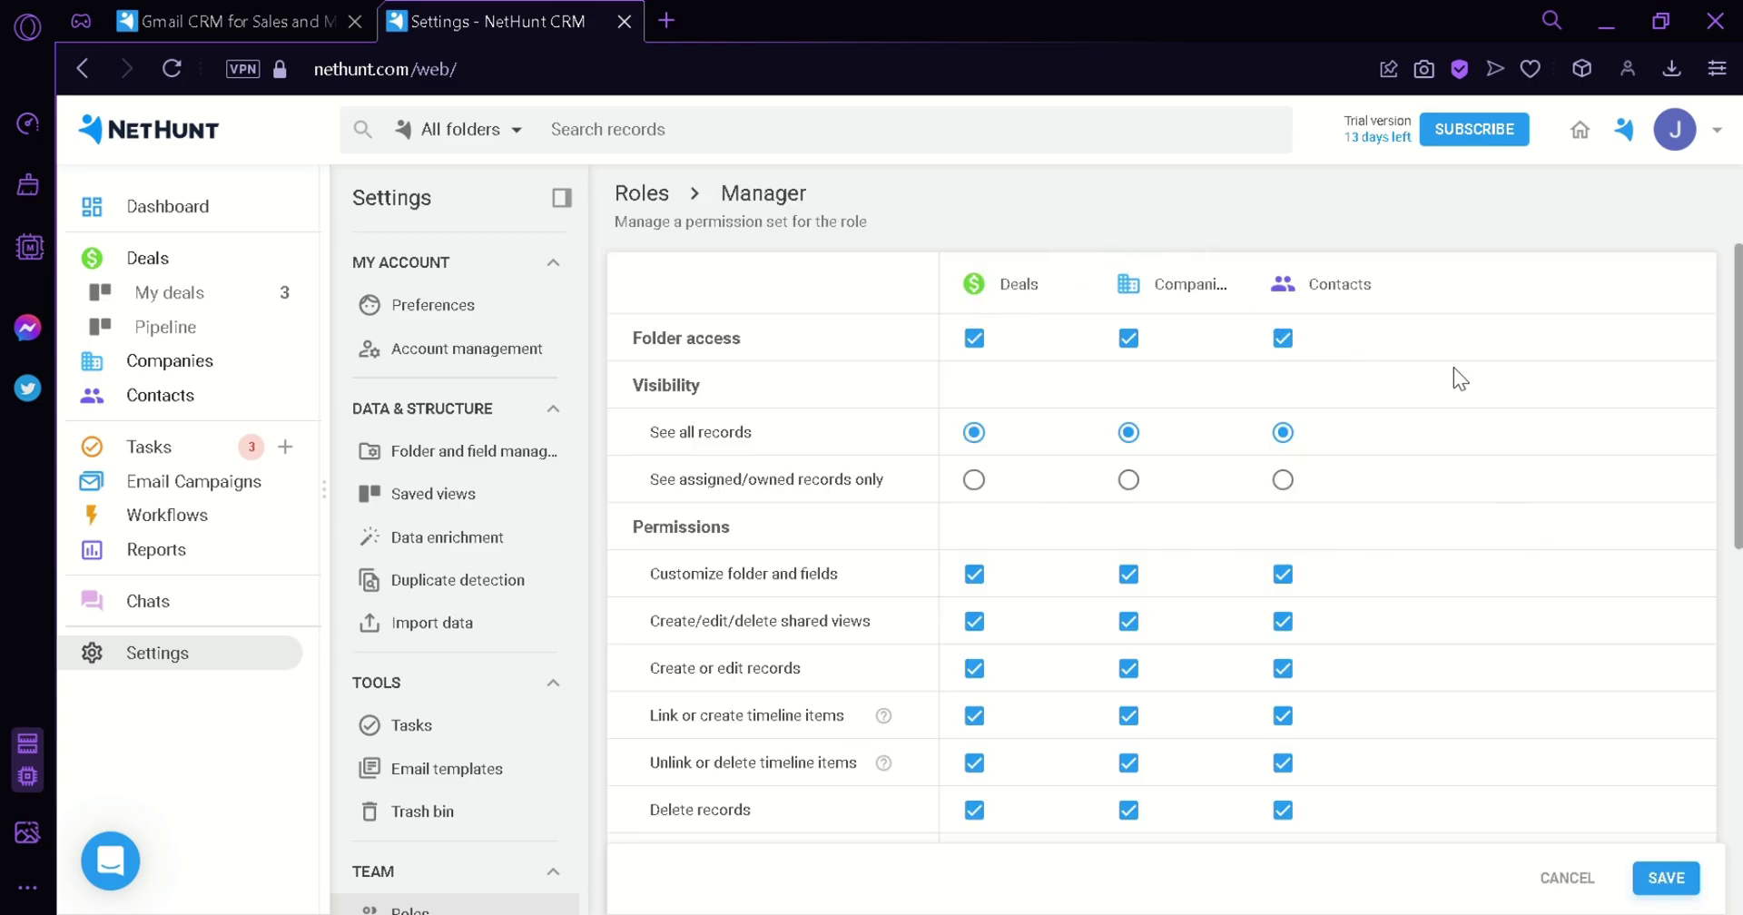
scroll(1738, 507, down, 3)
scroll(1738, 506, down, 1)
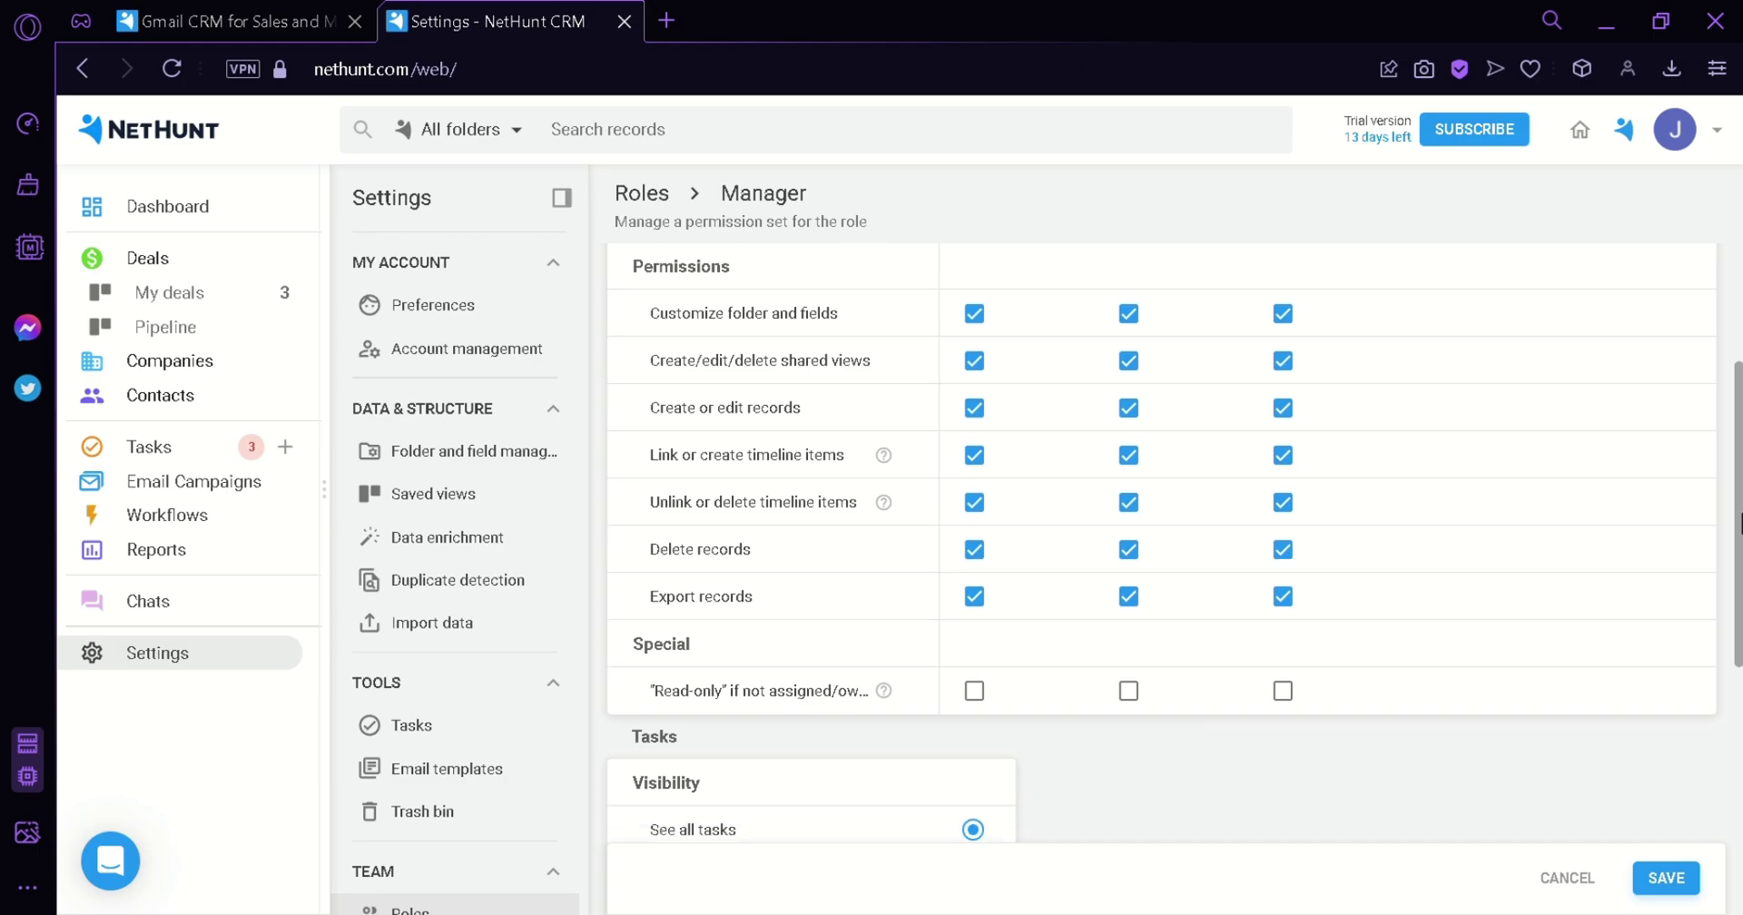
drag(1738, 525, 1715, 774)
scroll(1706, 817, up, 15)
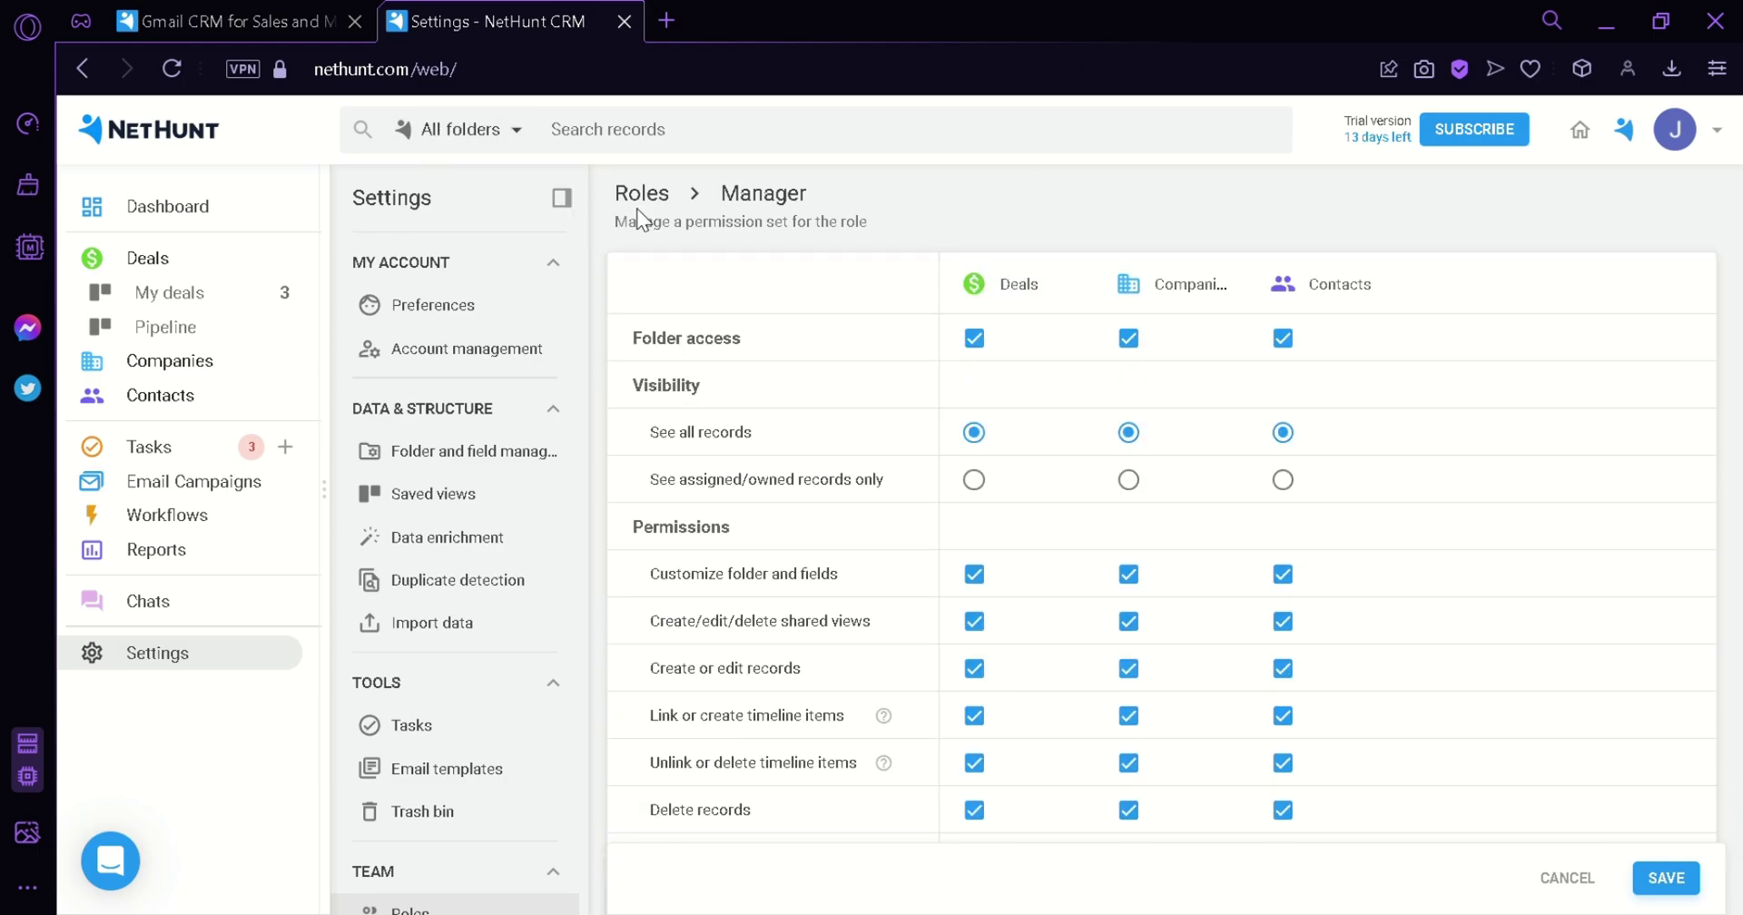
Rename the Admin role to 'Creator' from the Roles overview
click(644, 195)
click(1108, 330)
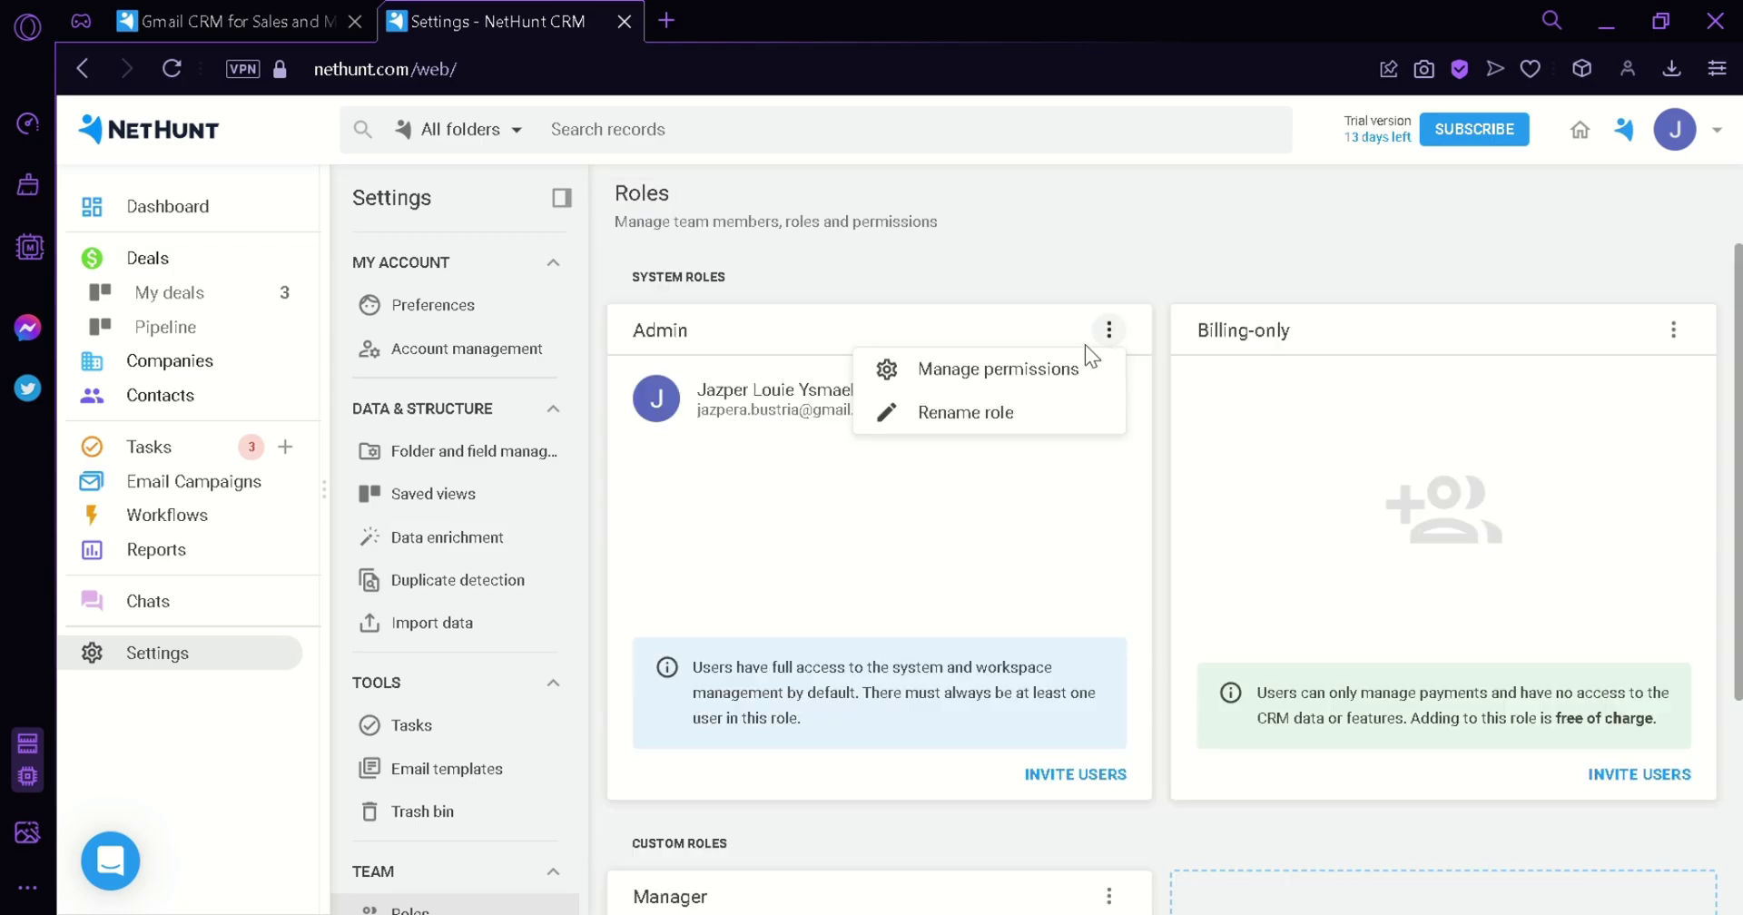
click(1019, 423)
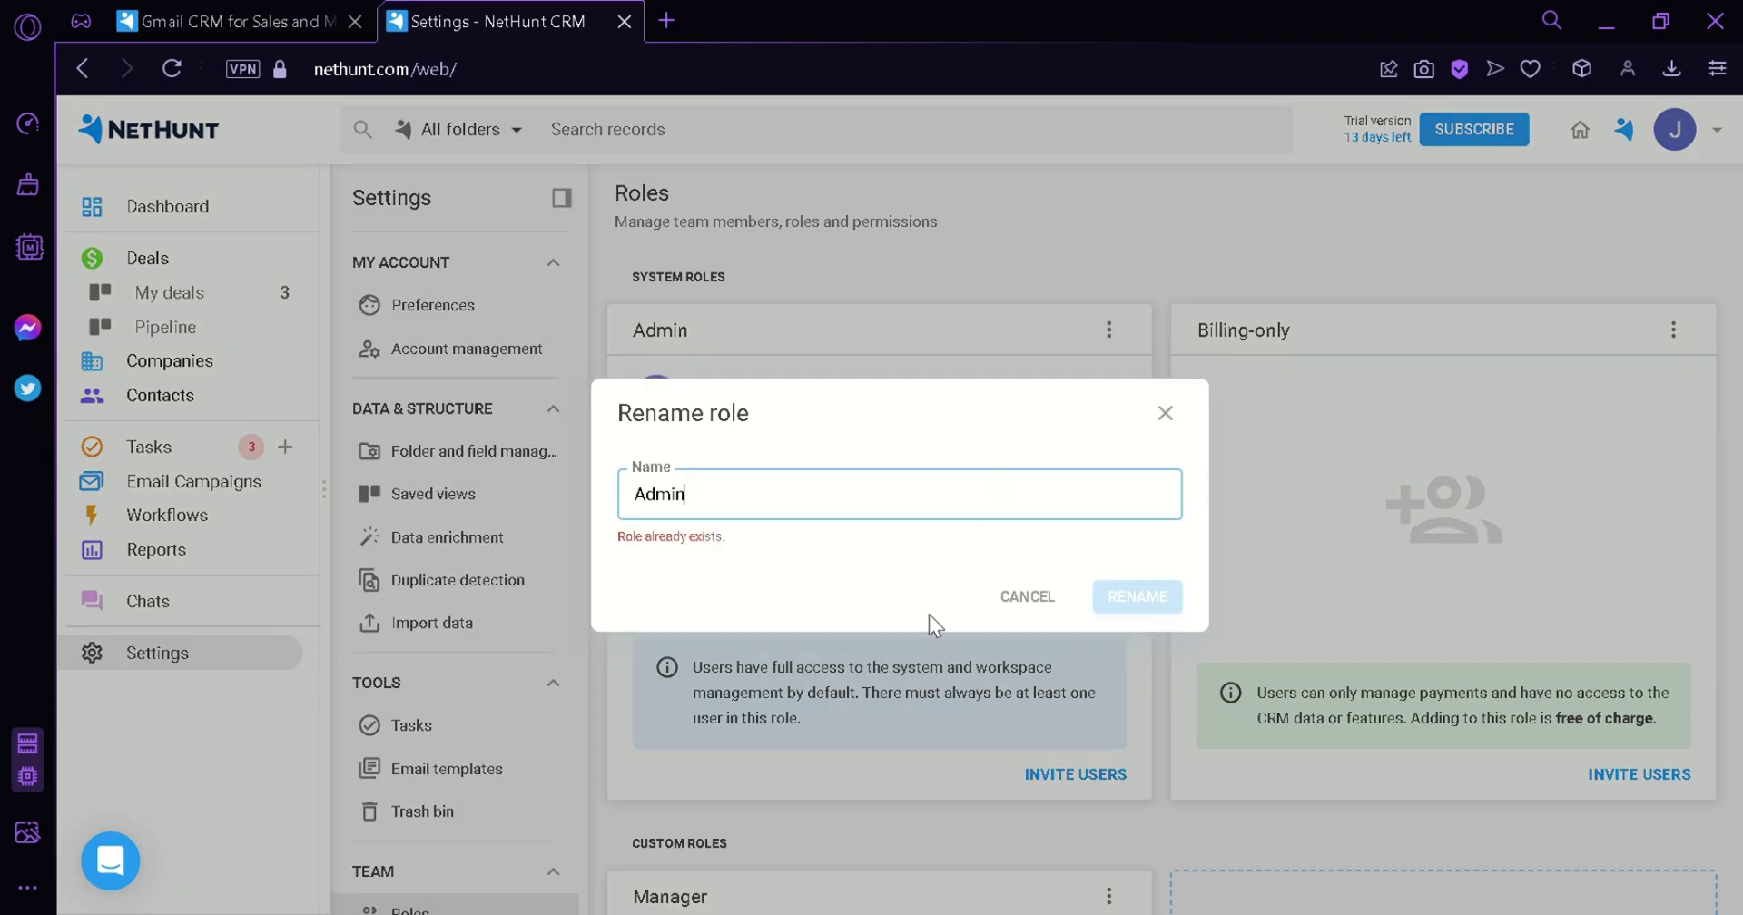
key(ctrl+a)
text(Creator)
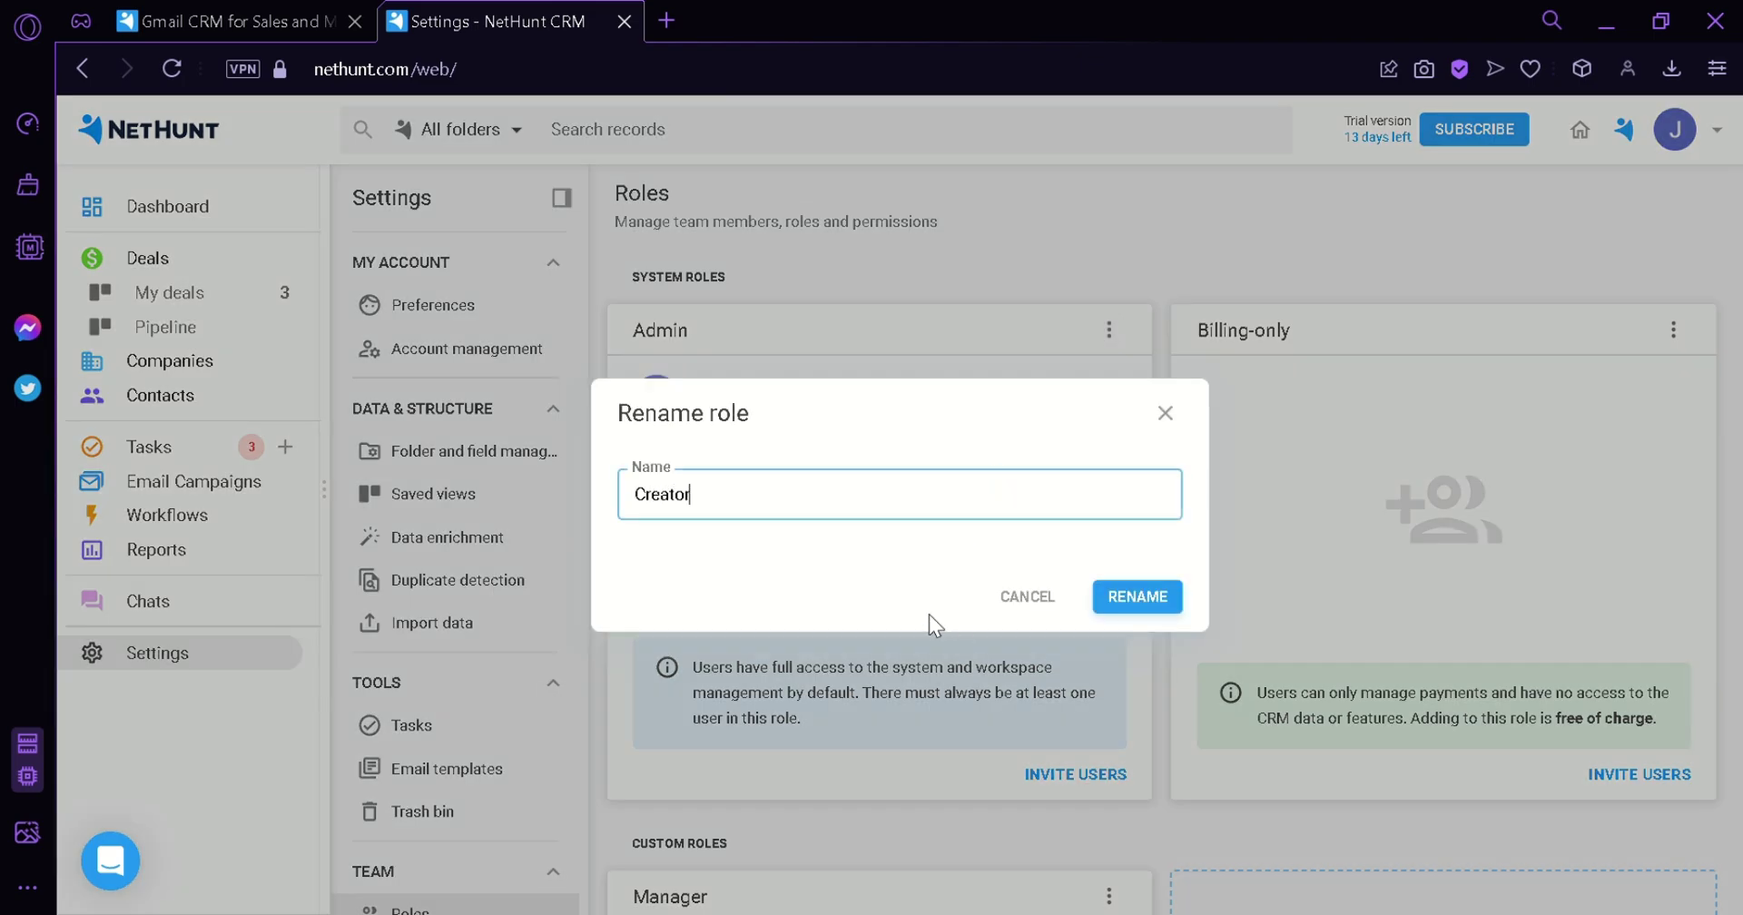
key(Return)
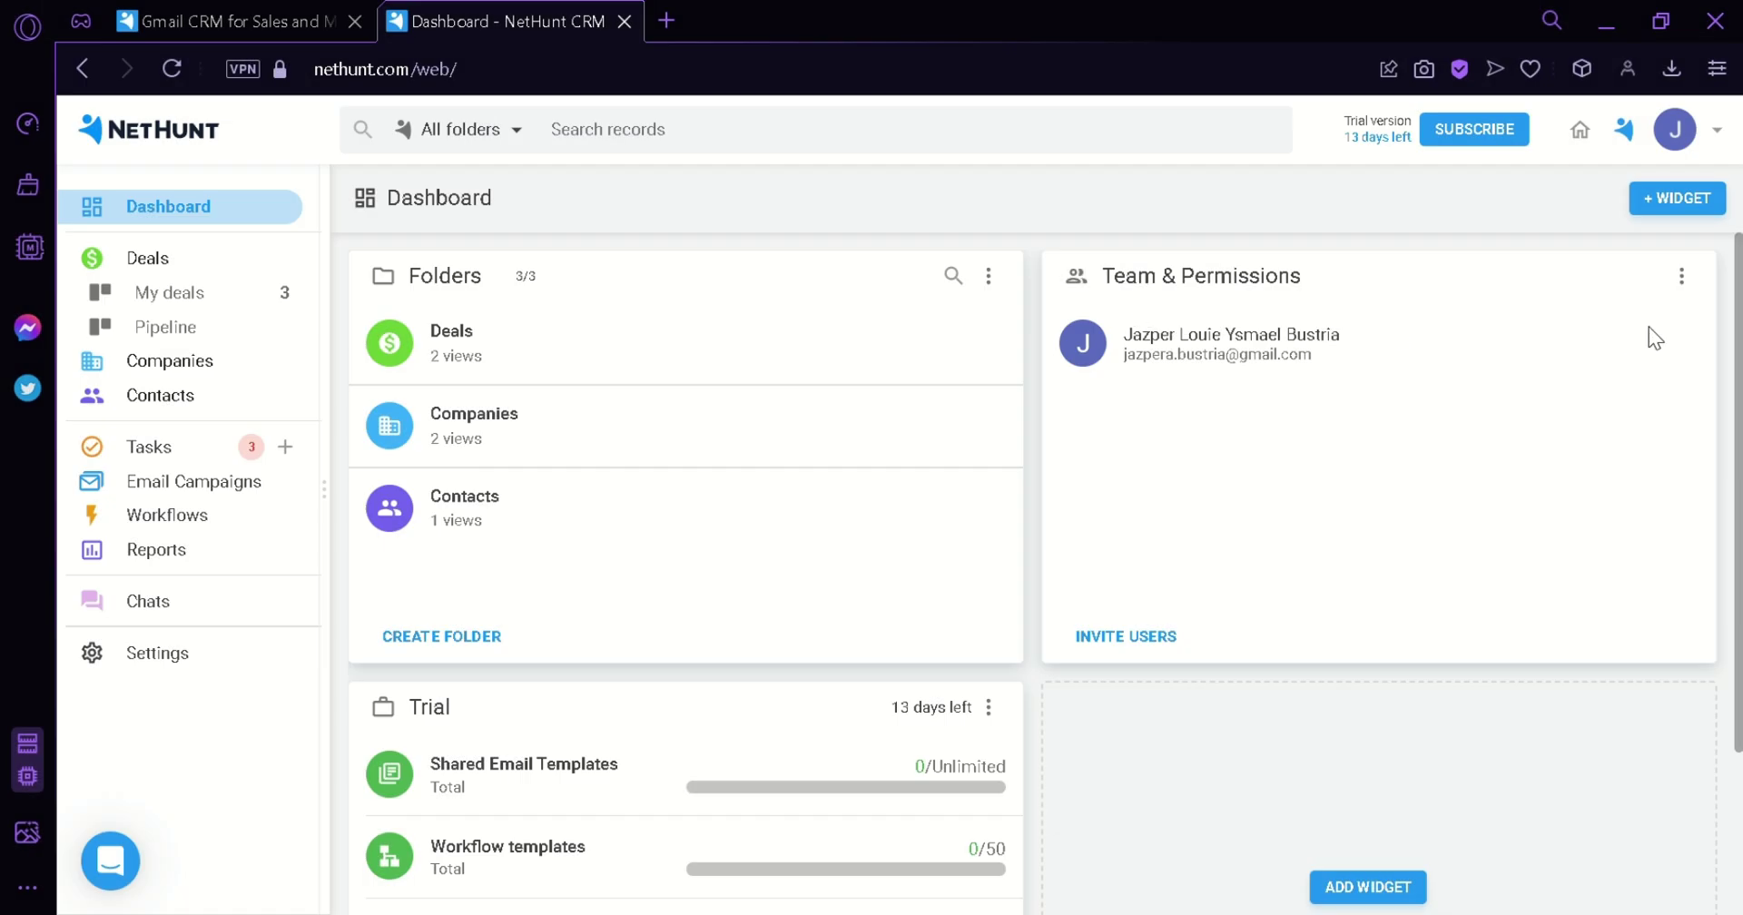
click(1687, 202)
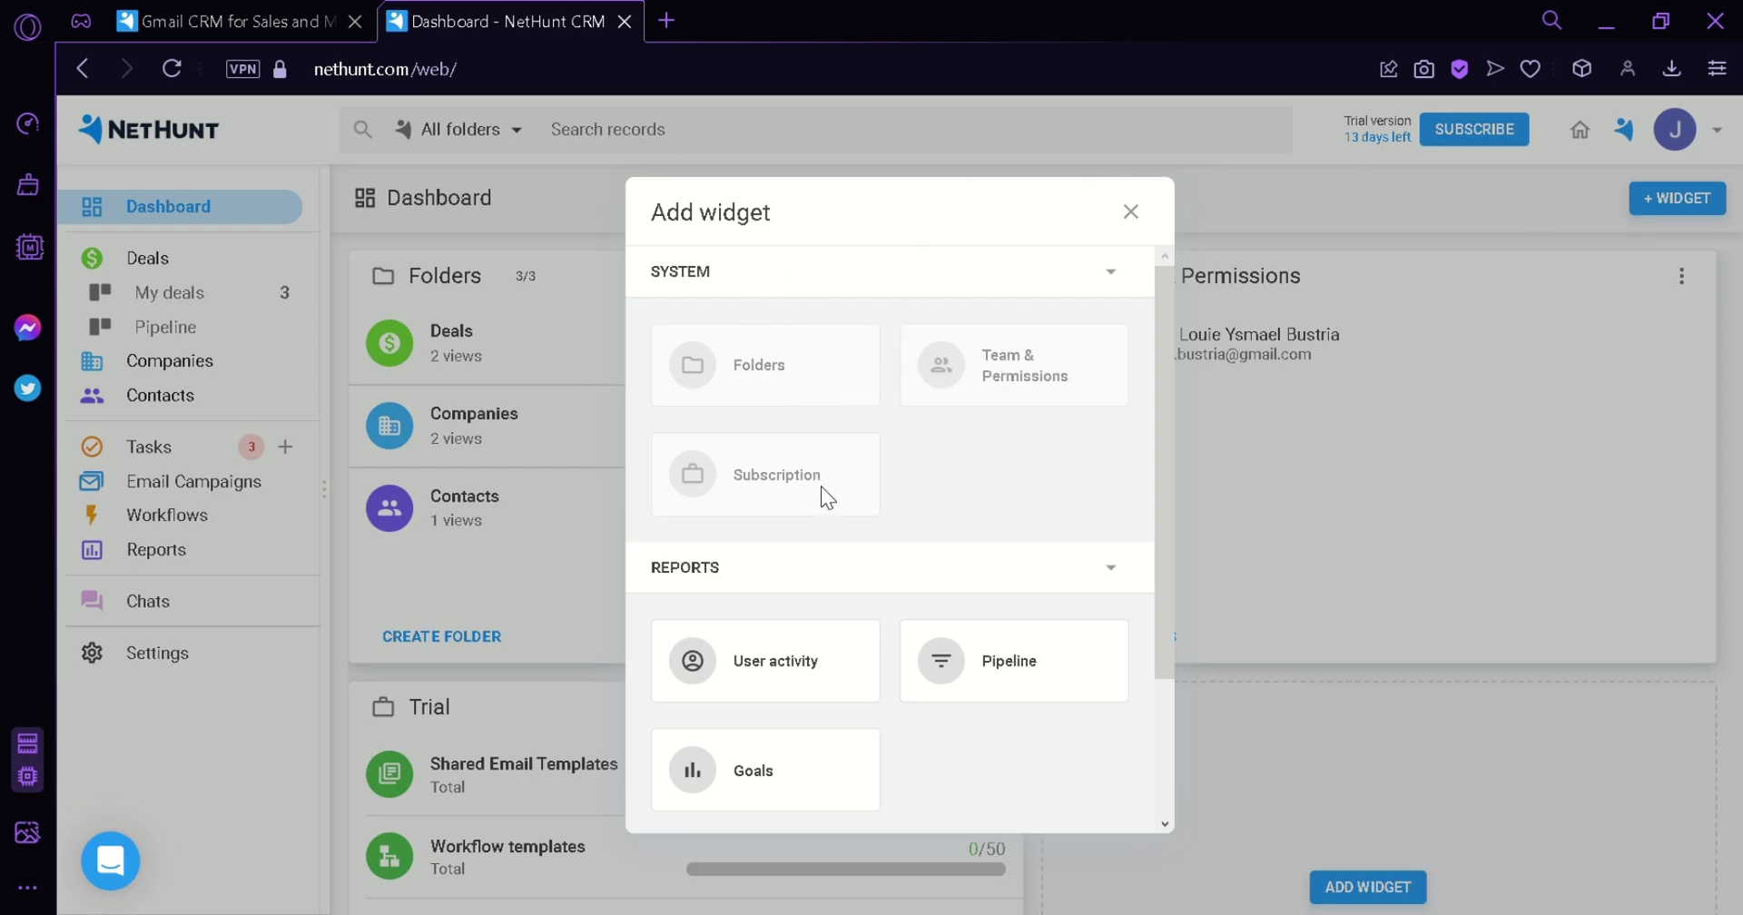
drag(1169, 468, 1183, 612)
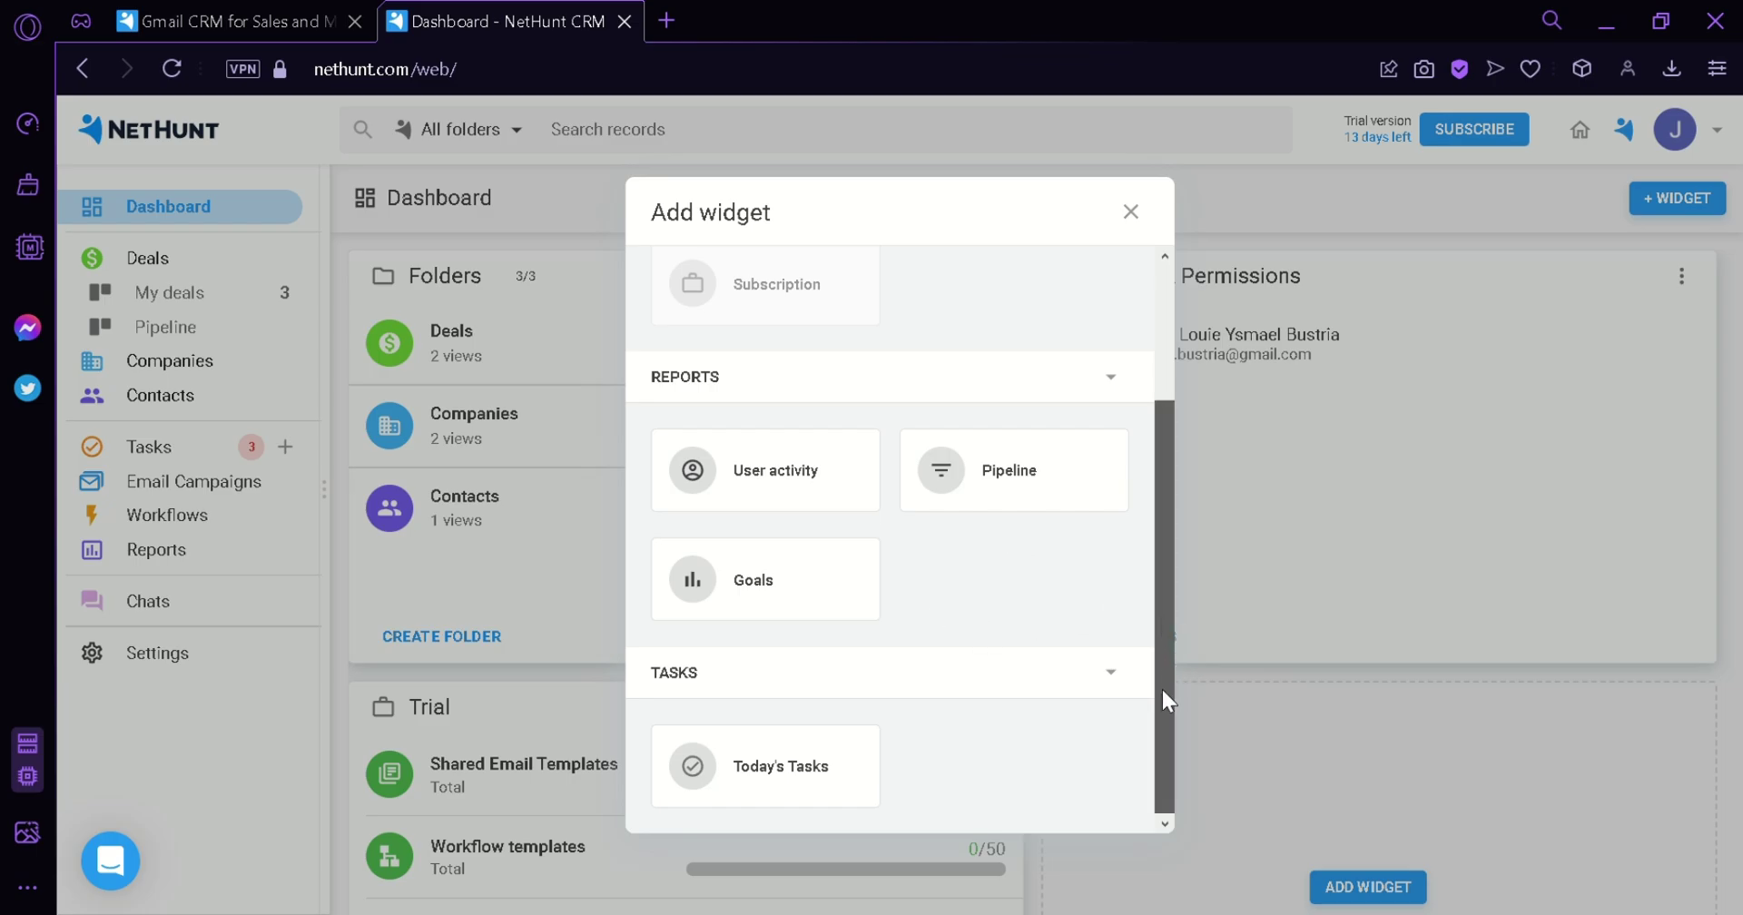
click(1130, 212)
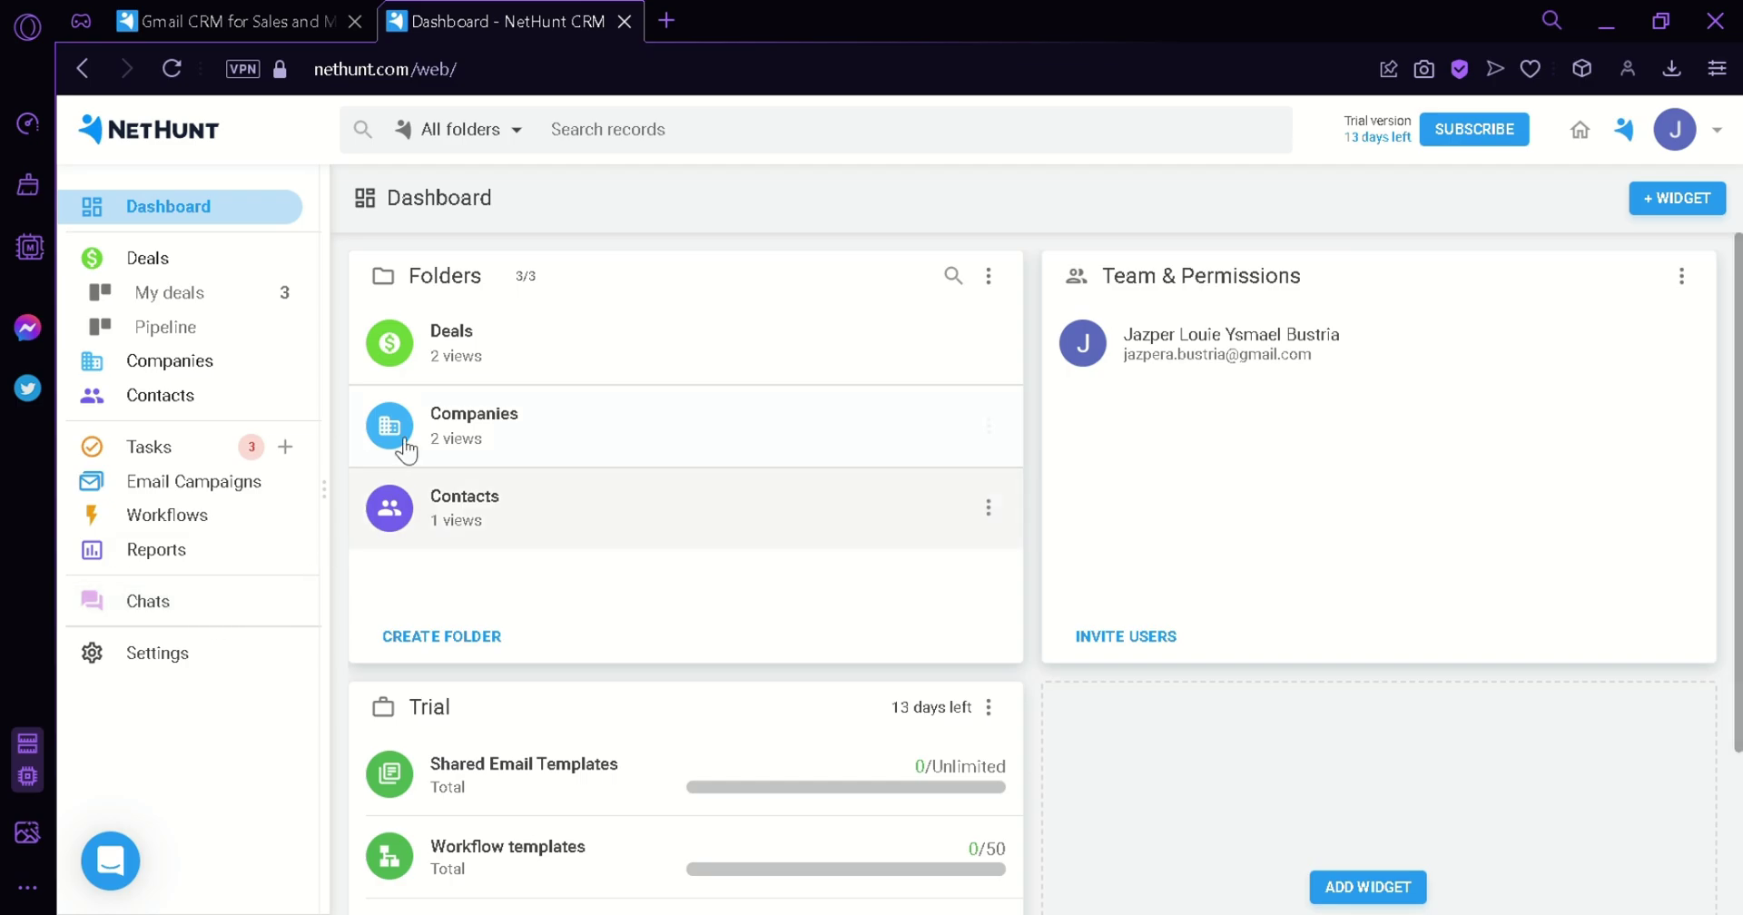
View the Deals list, then expand the Companies and Contacts folders in the sidebar
click(222, 280)
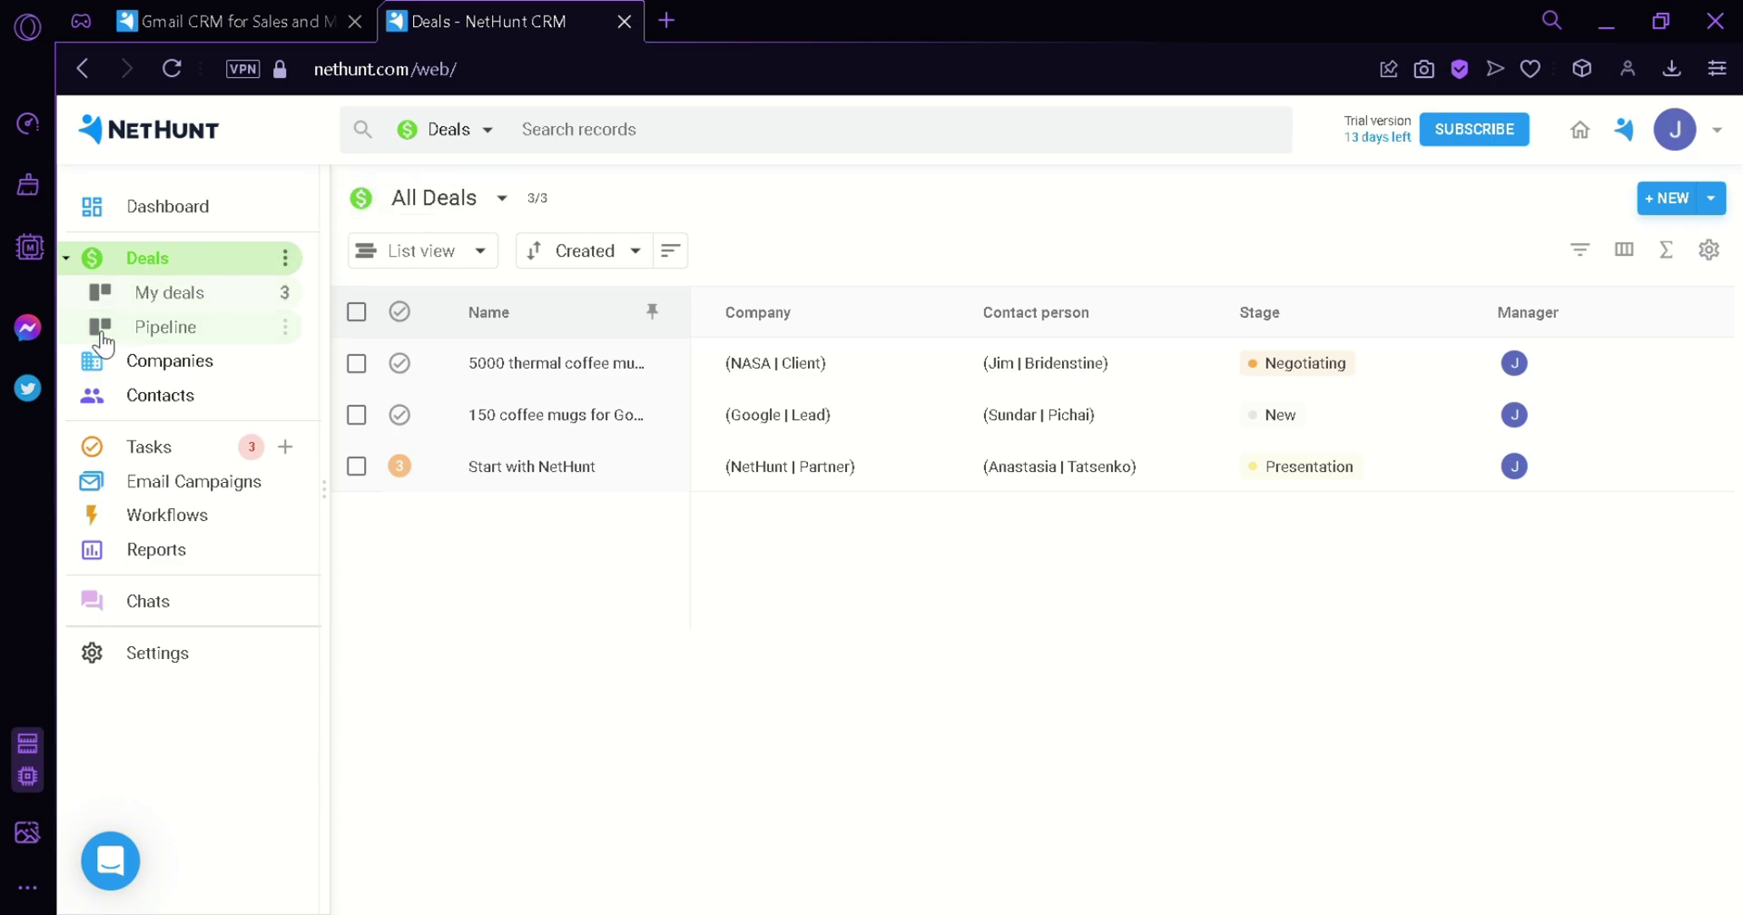
click(200, 211)
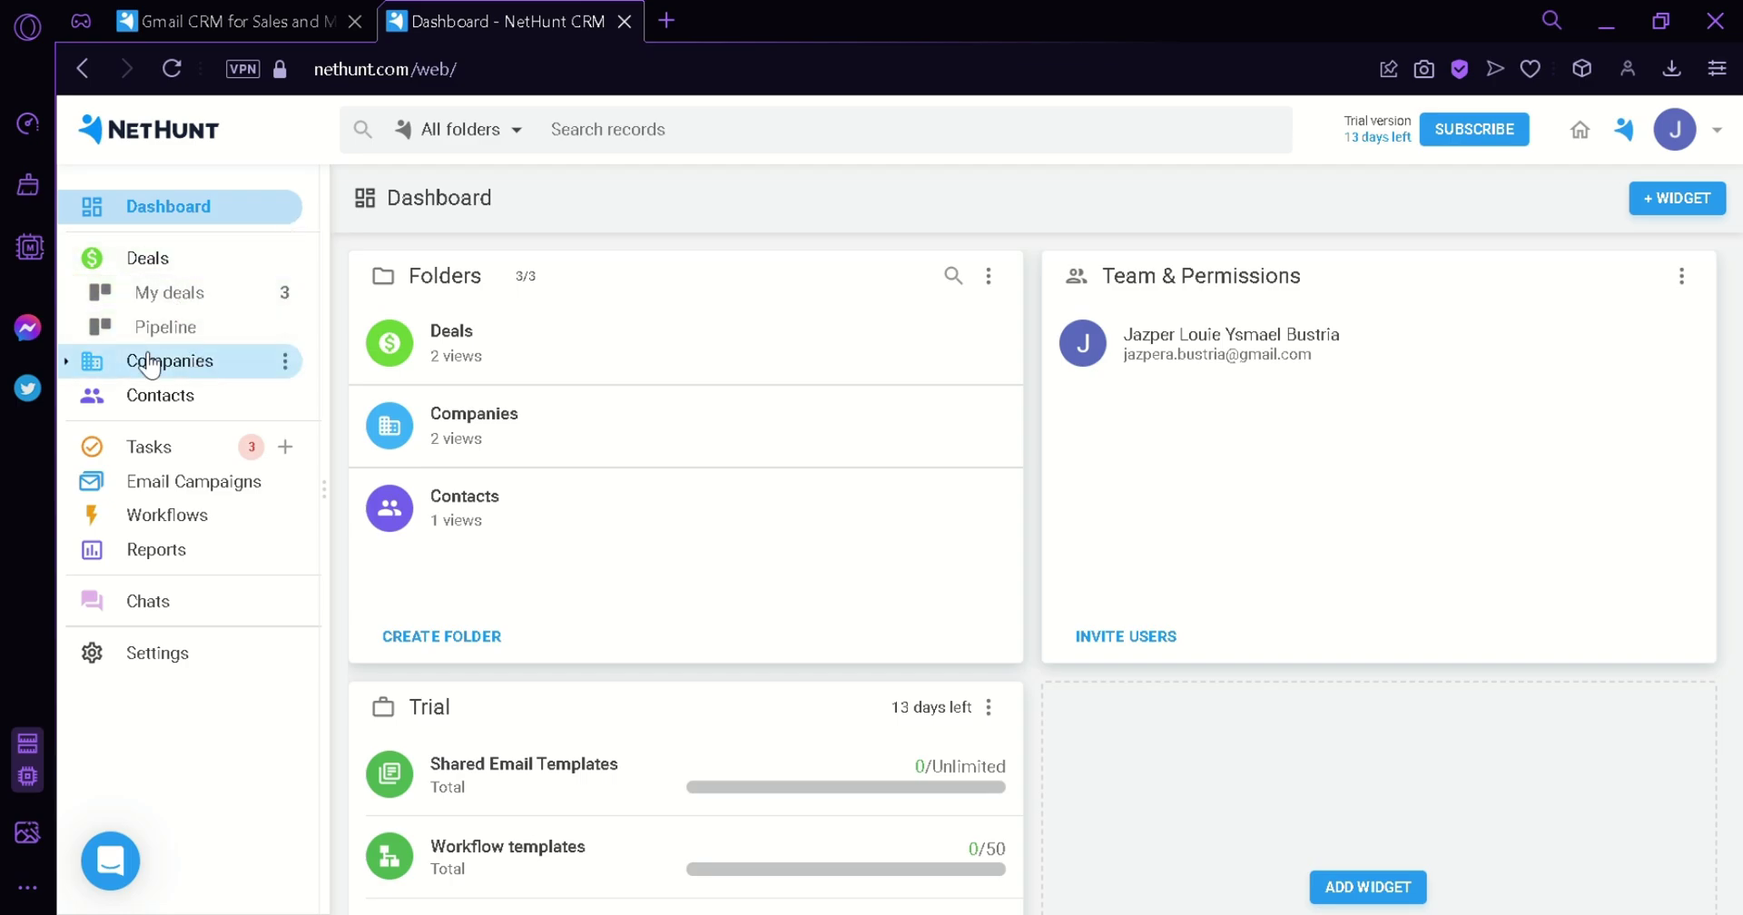
click(69, 363)
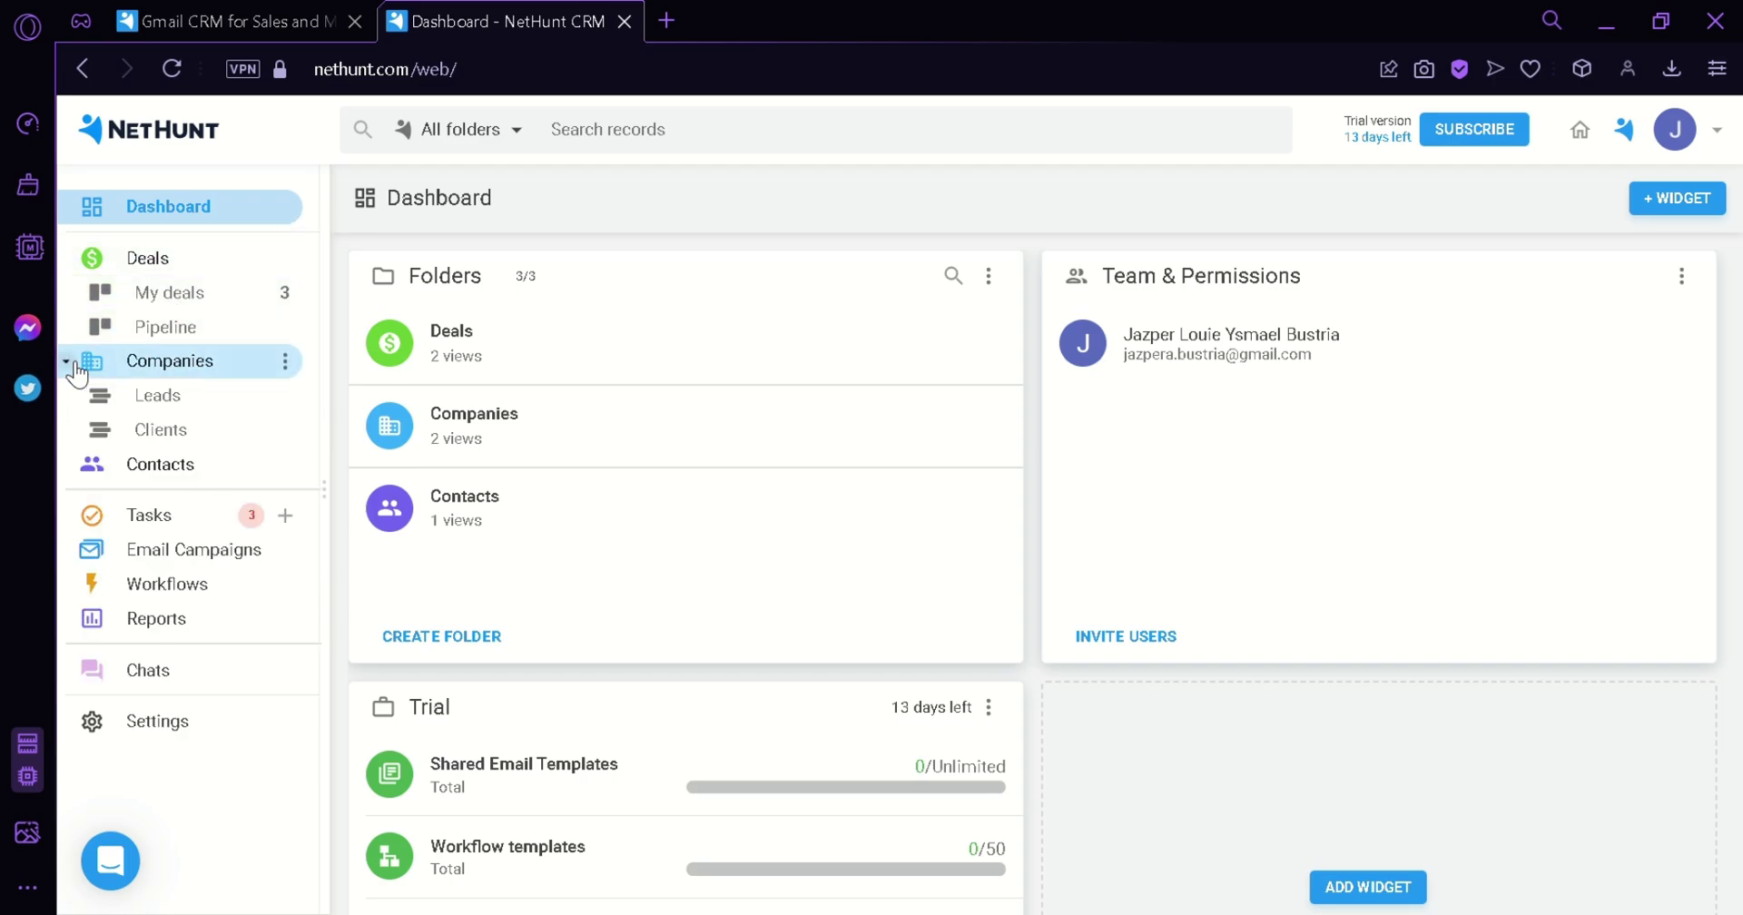
click(78, 465)
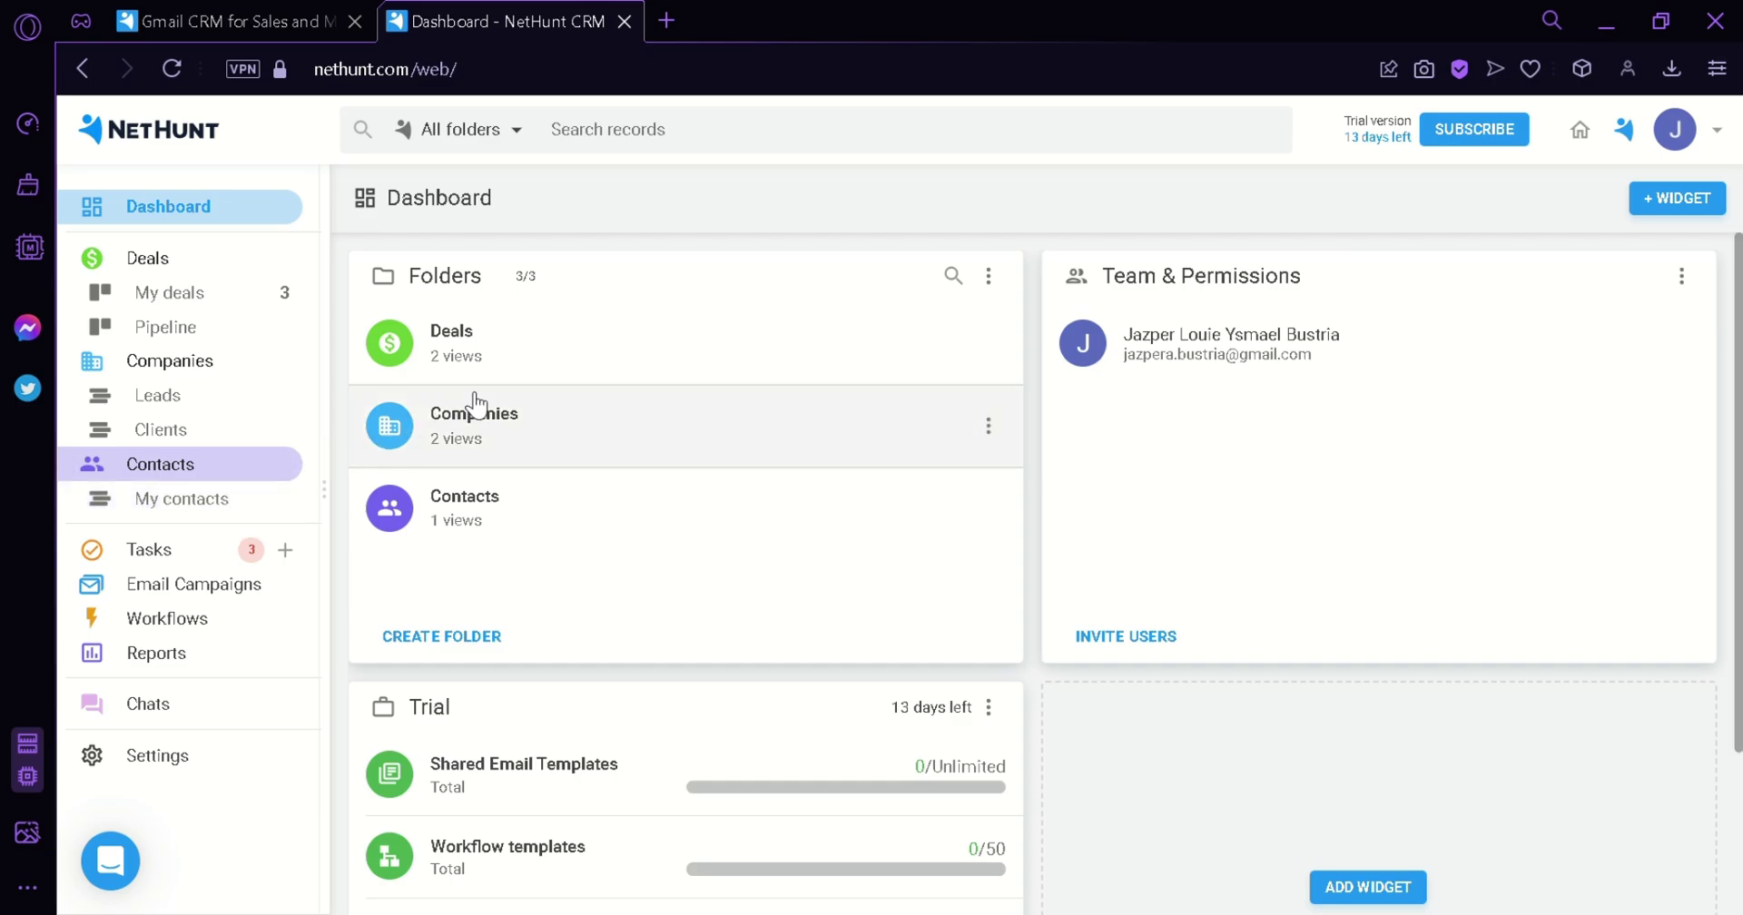
Open the Companies list, check the +NEW options, then open the All Tasks list
click(503, 423)
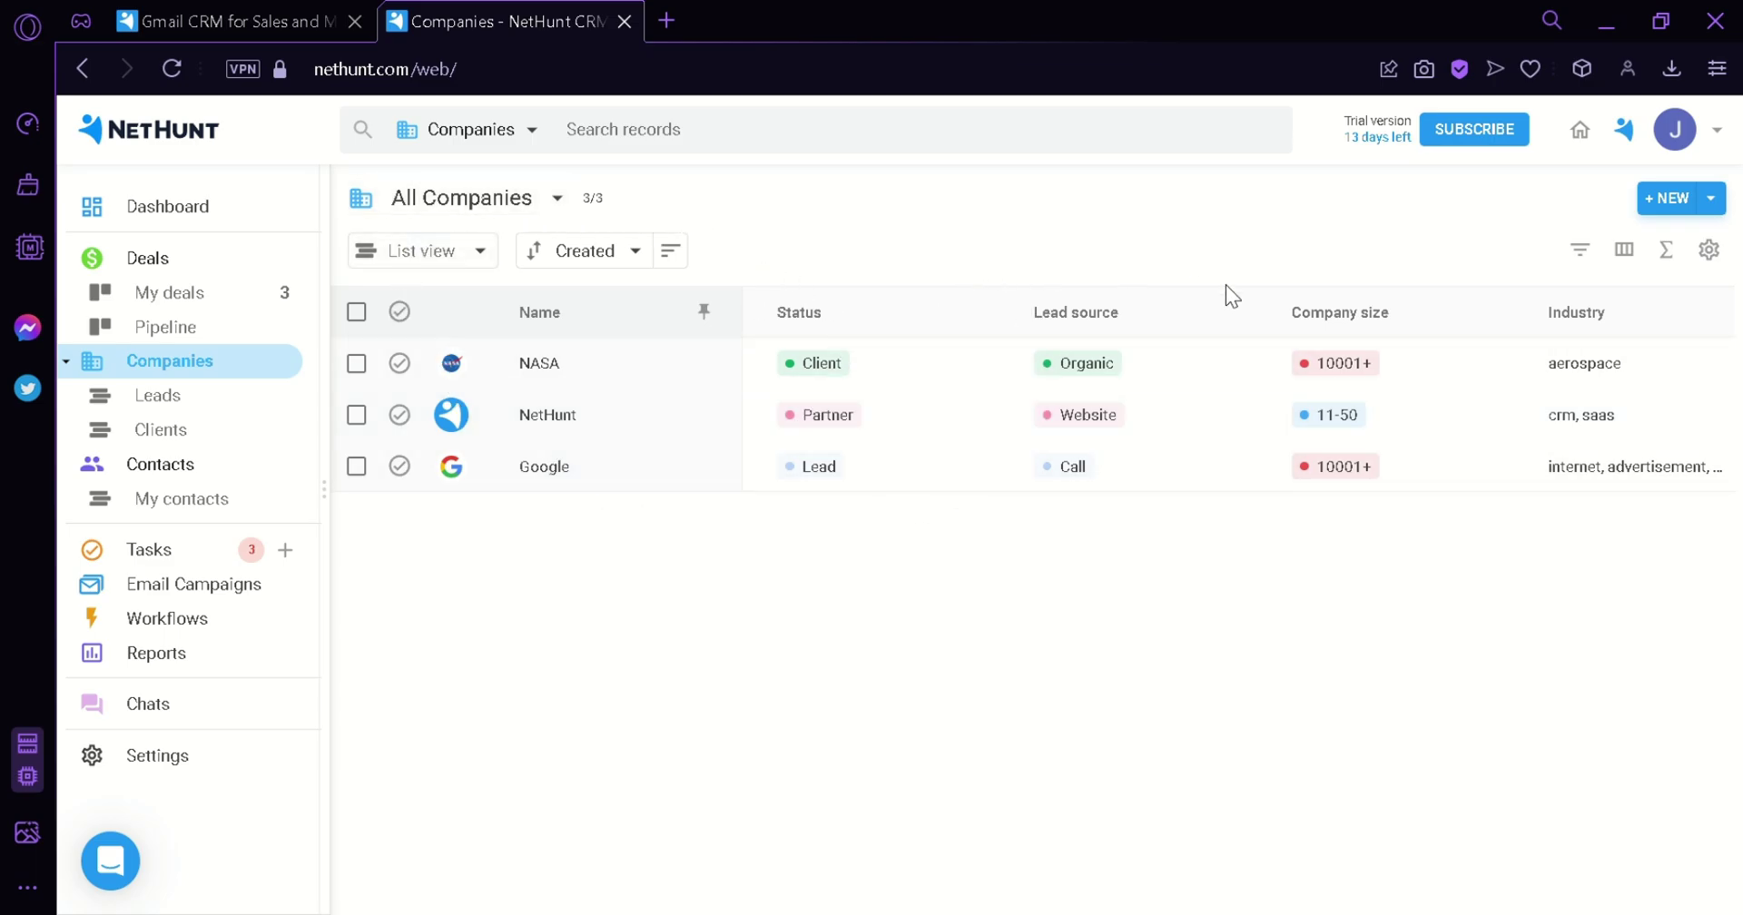
click(1711, 200)
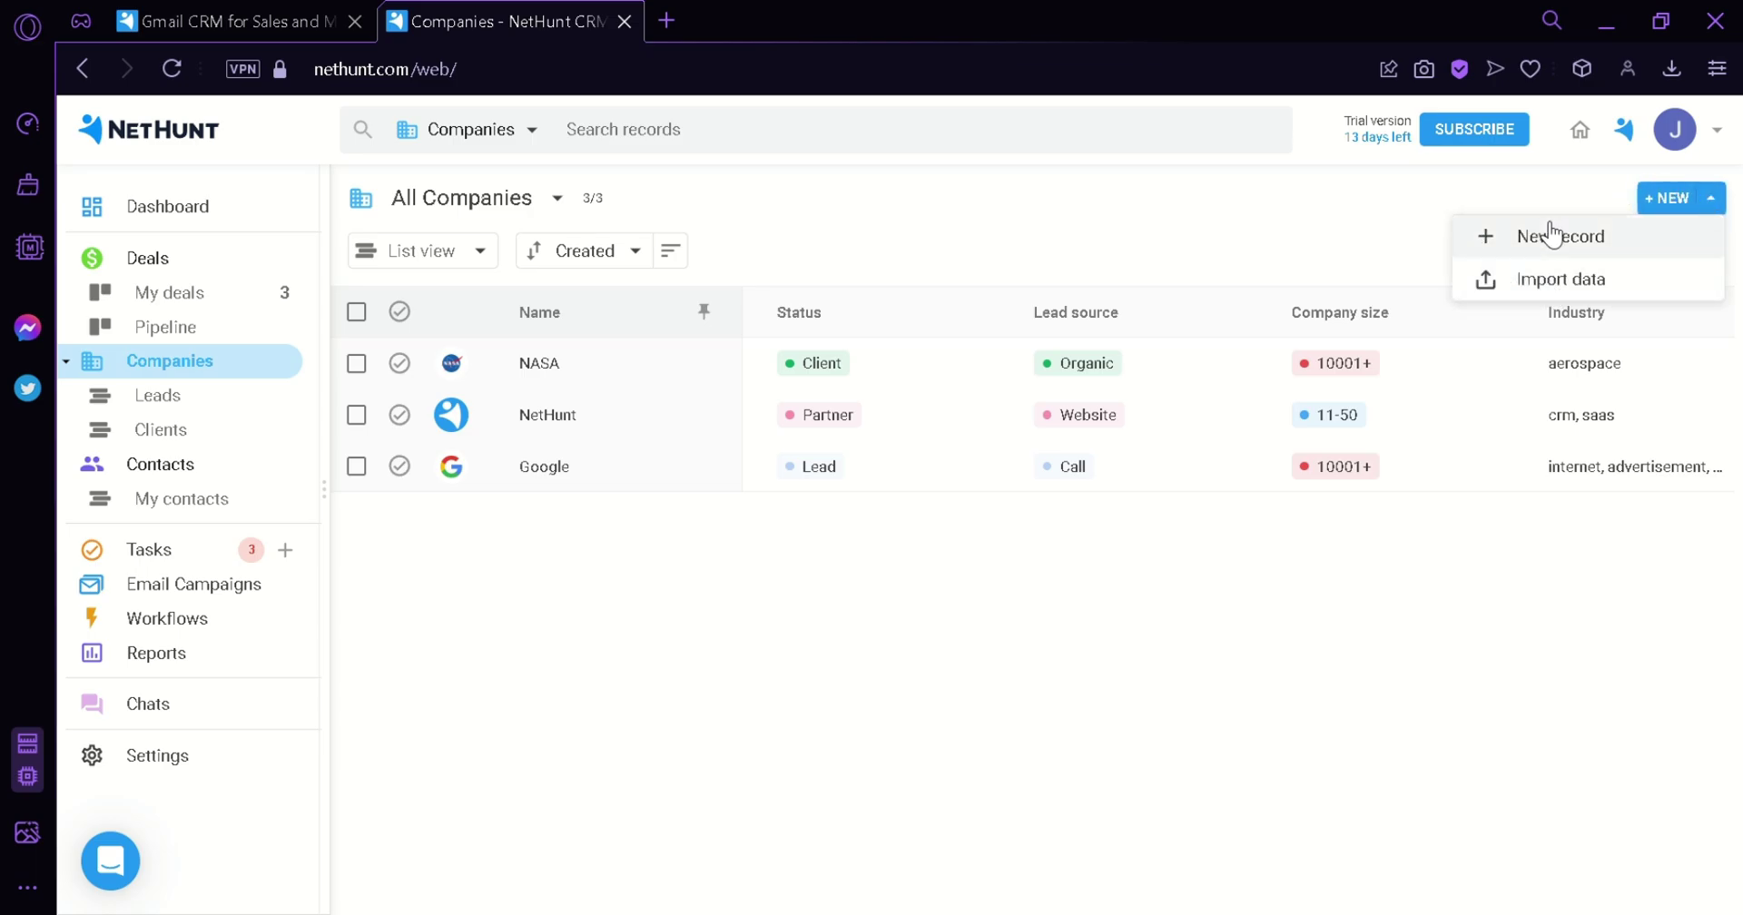
click(832, 661)
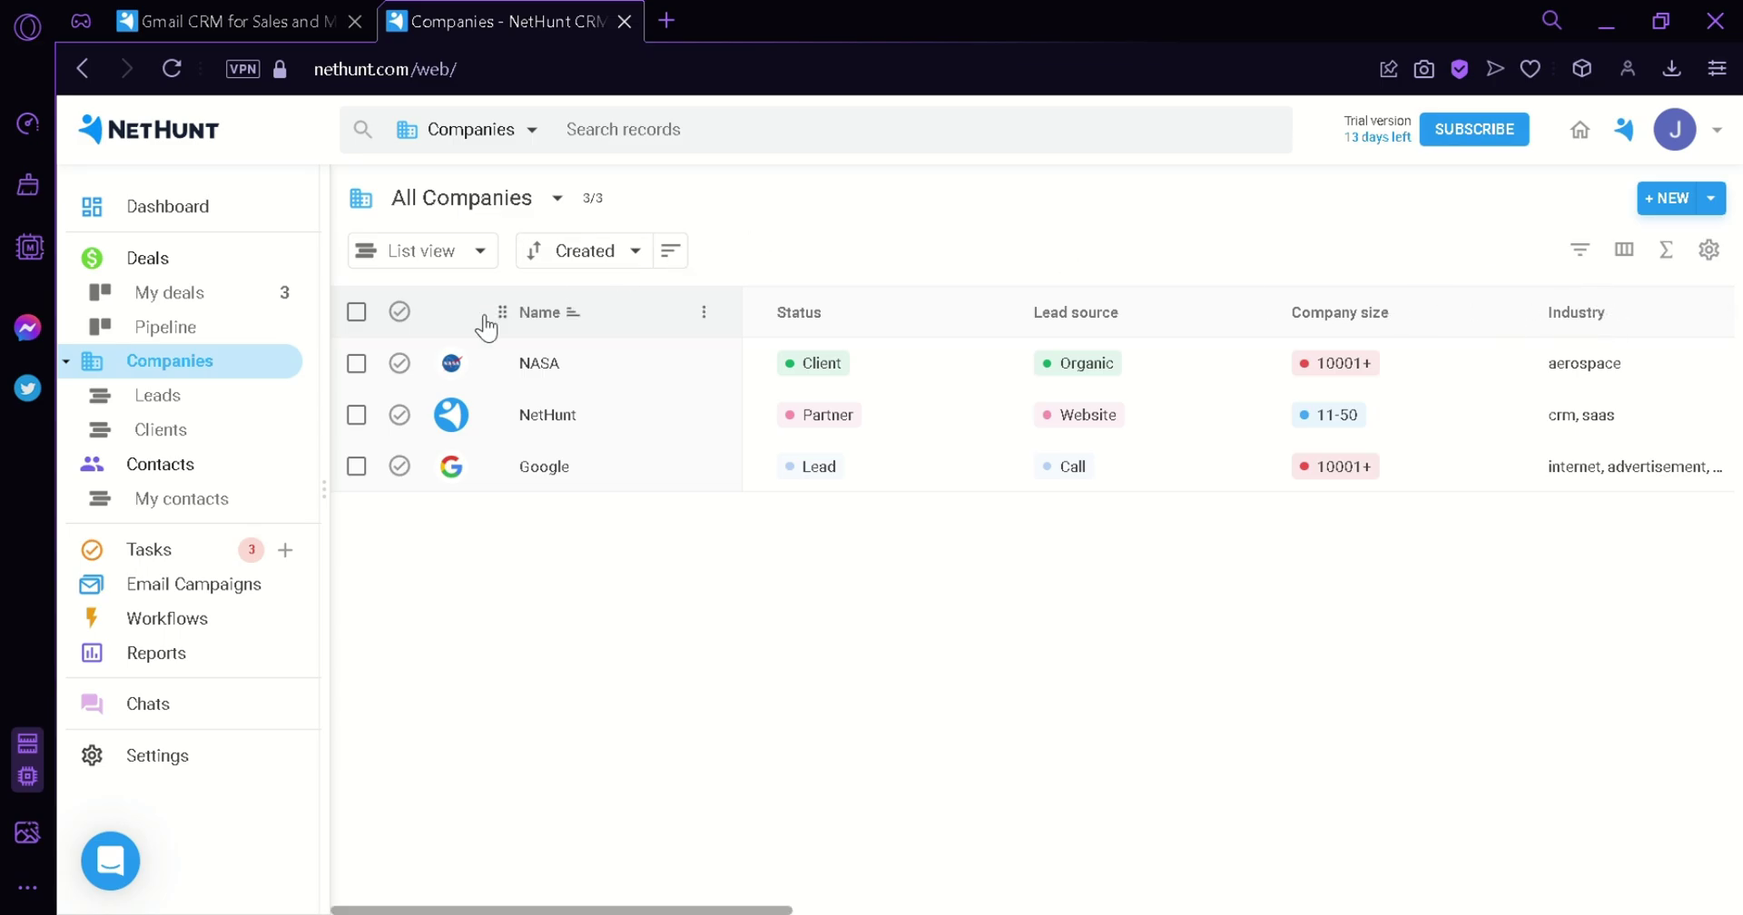
click(218, 547)
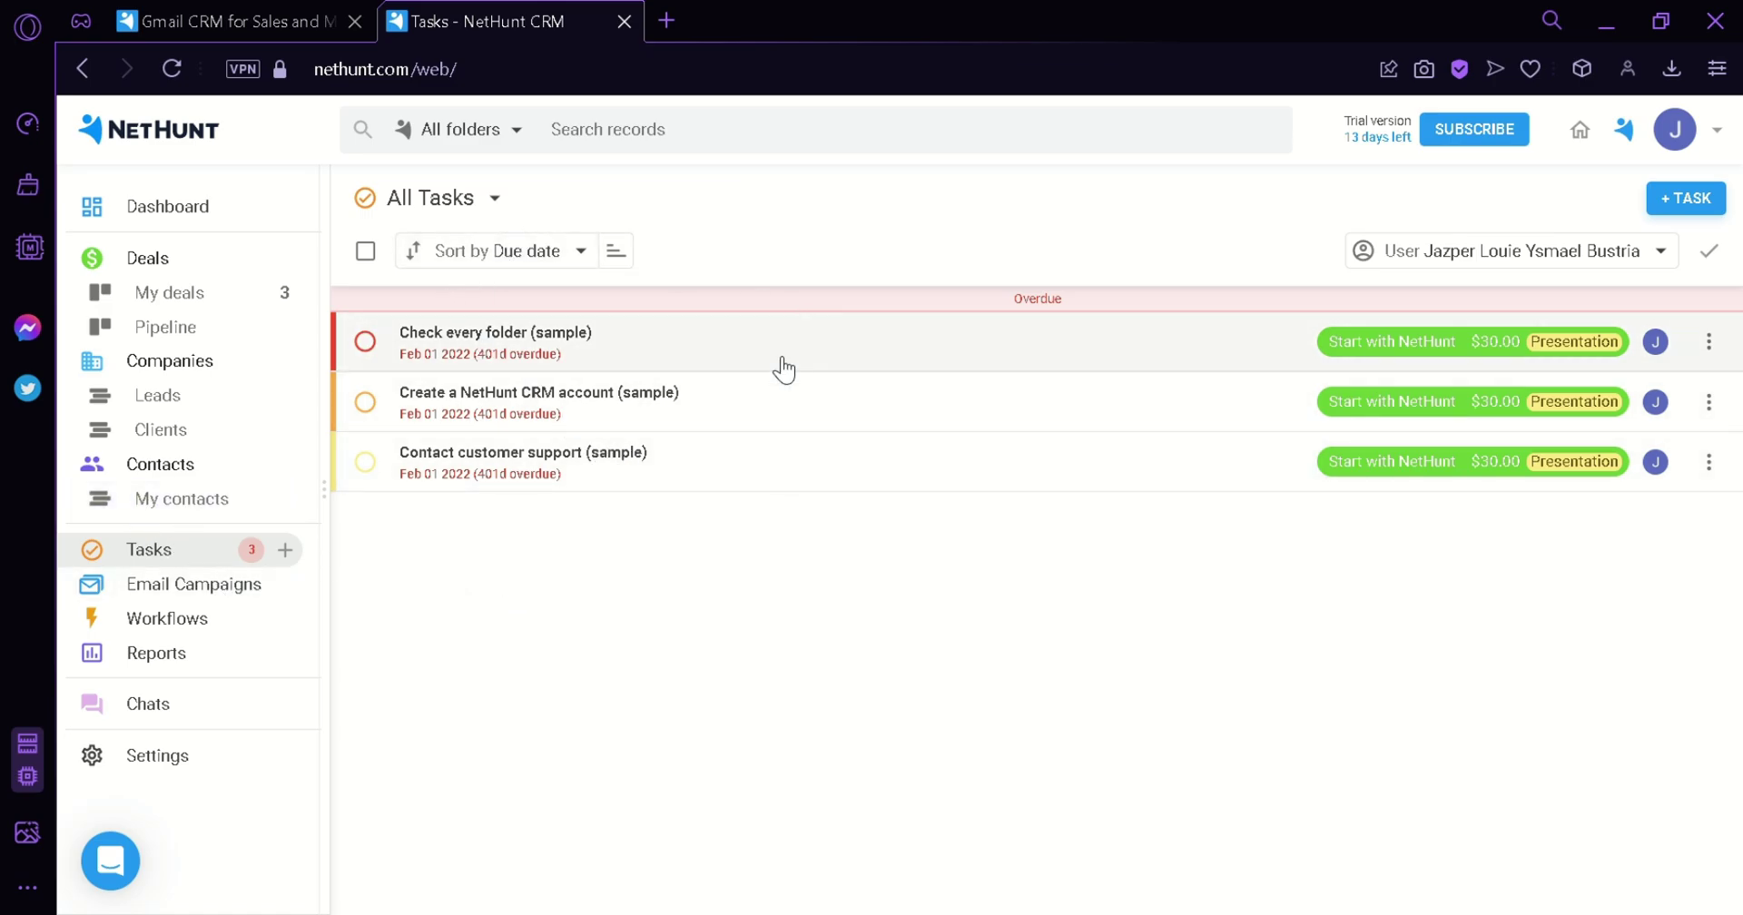
Complete the 'Check every folder' and 'Create a NetHunt CRM account' sample tasks, leaving one task
click(368, 352)
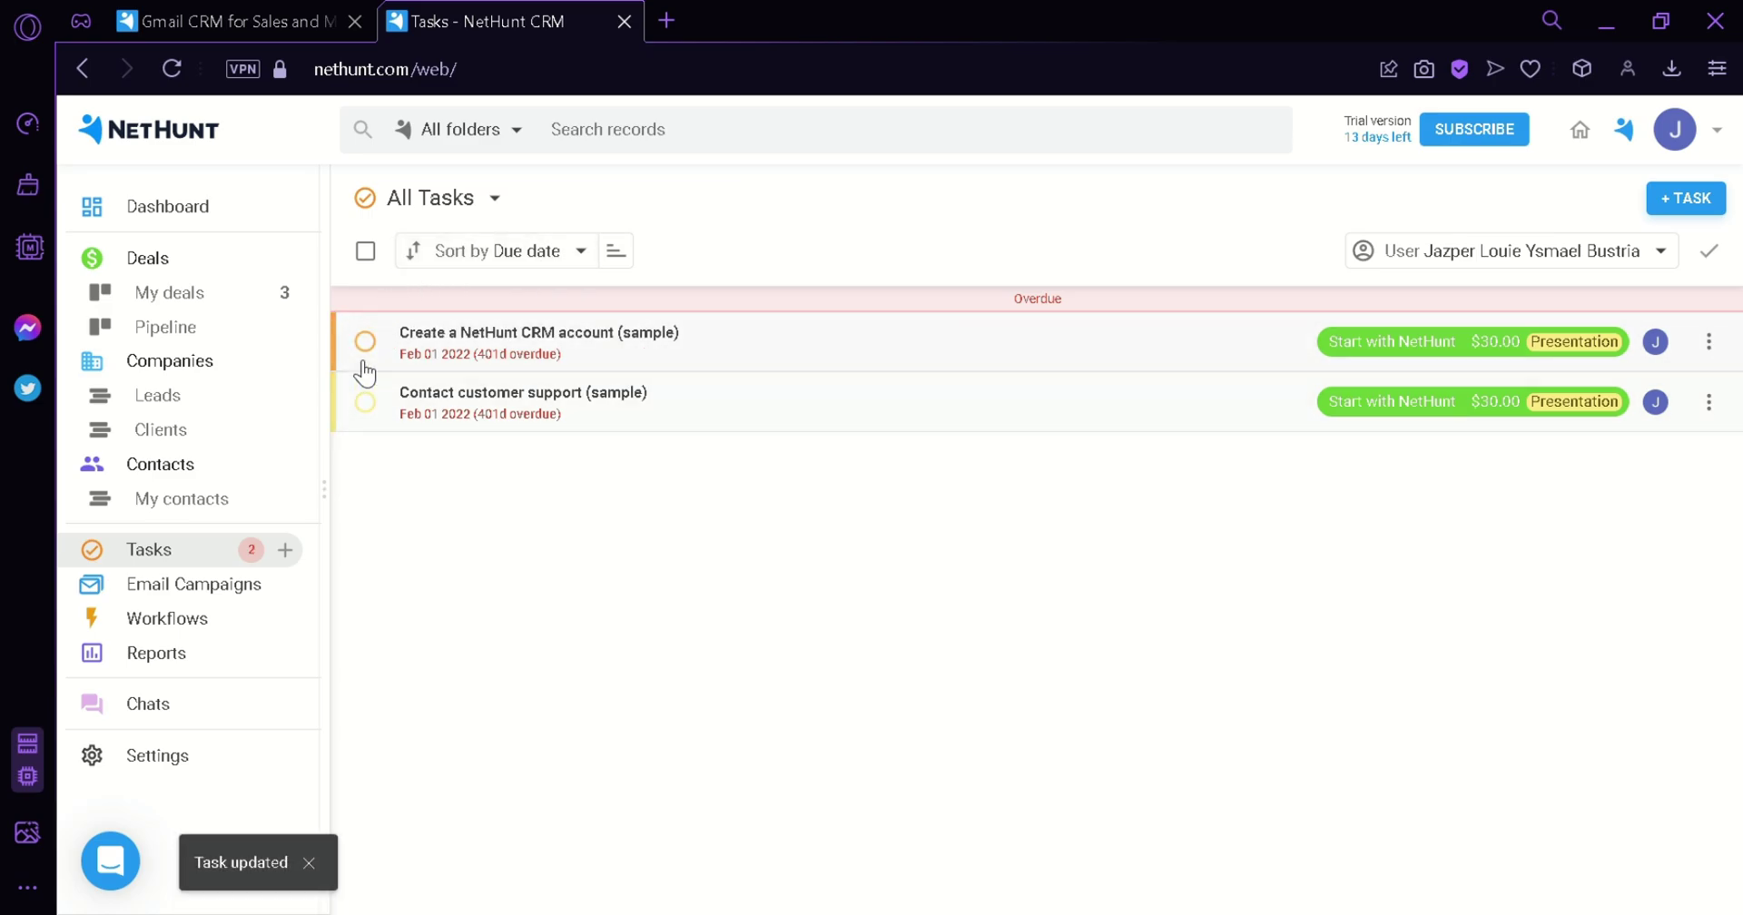
click(366, 354)
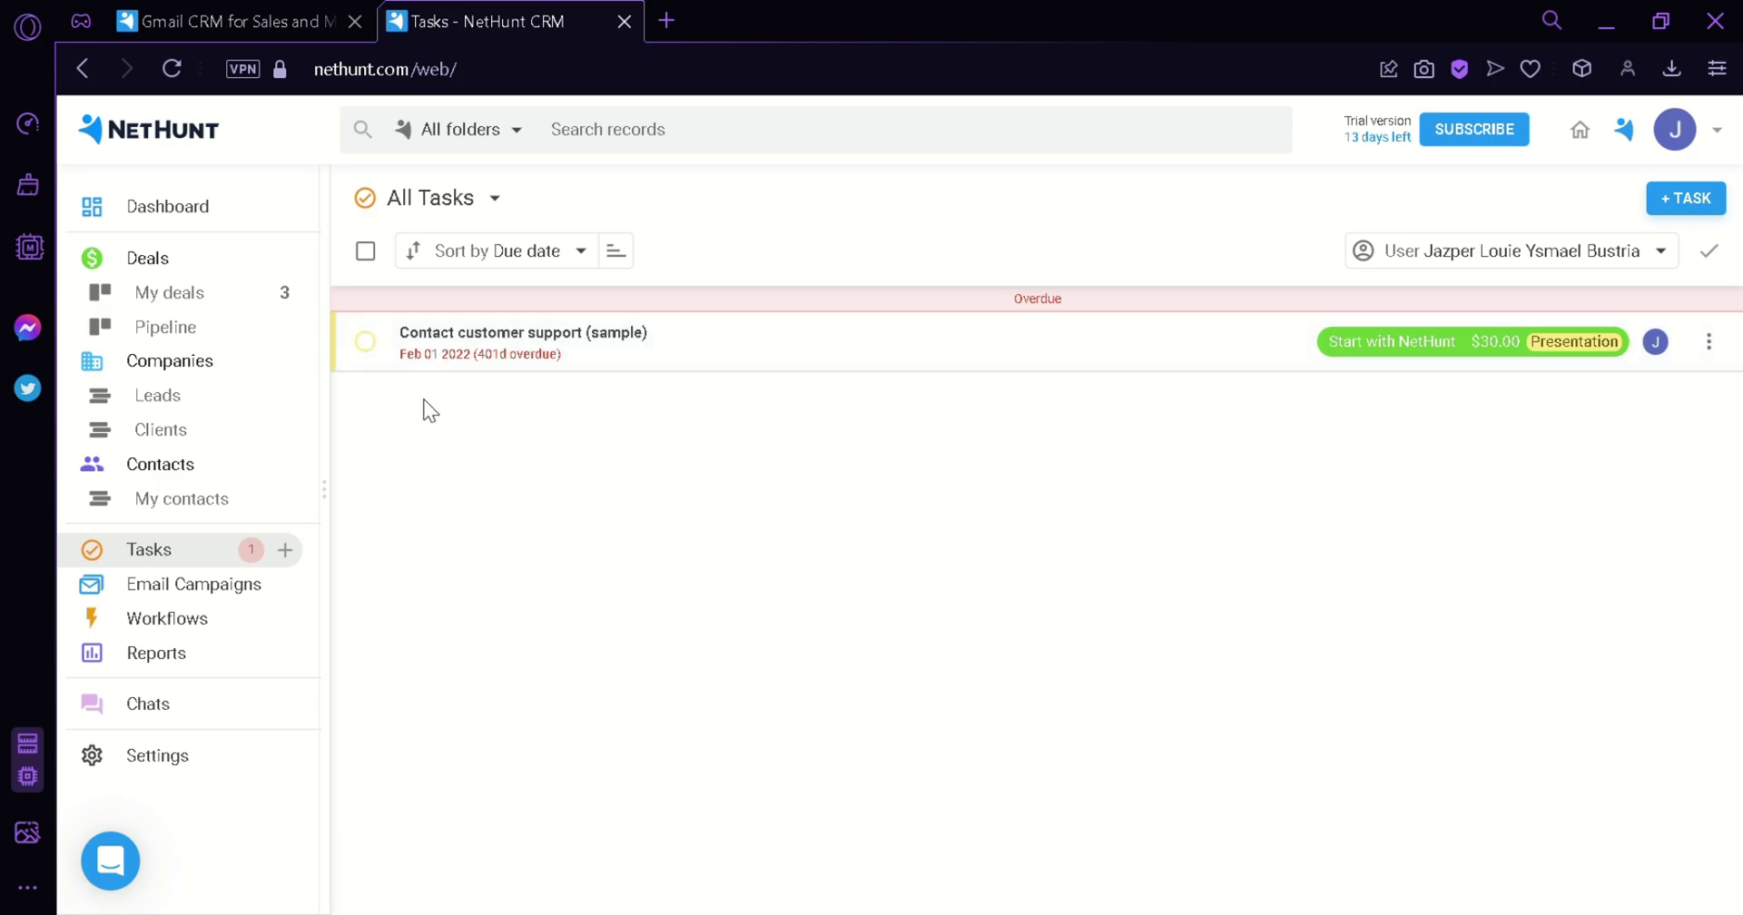
click(1709, 343)
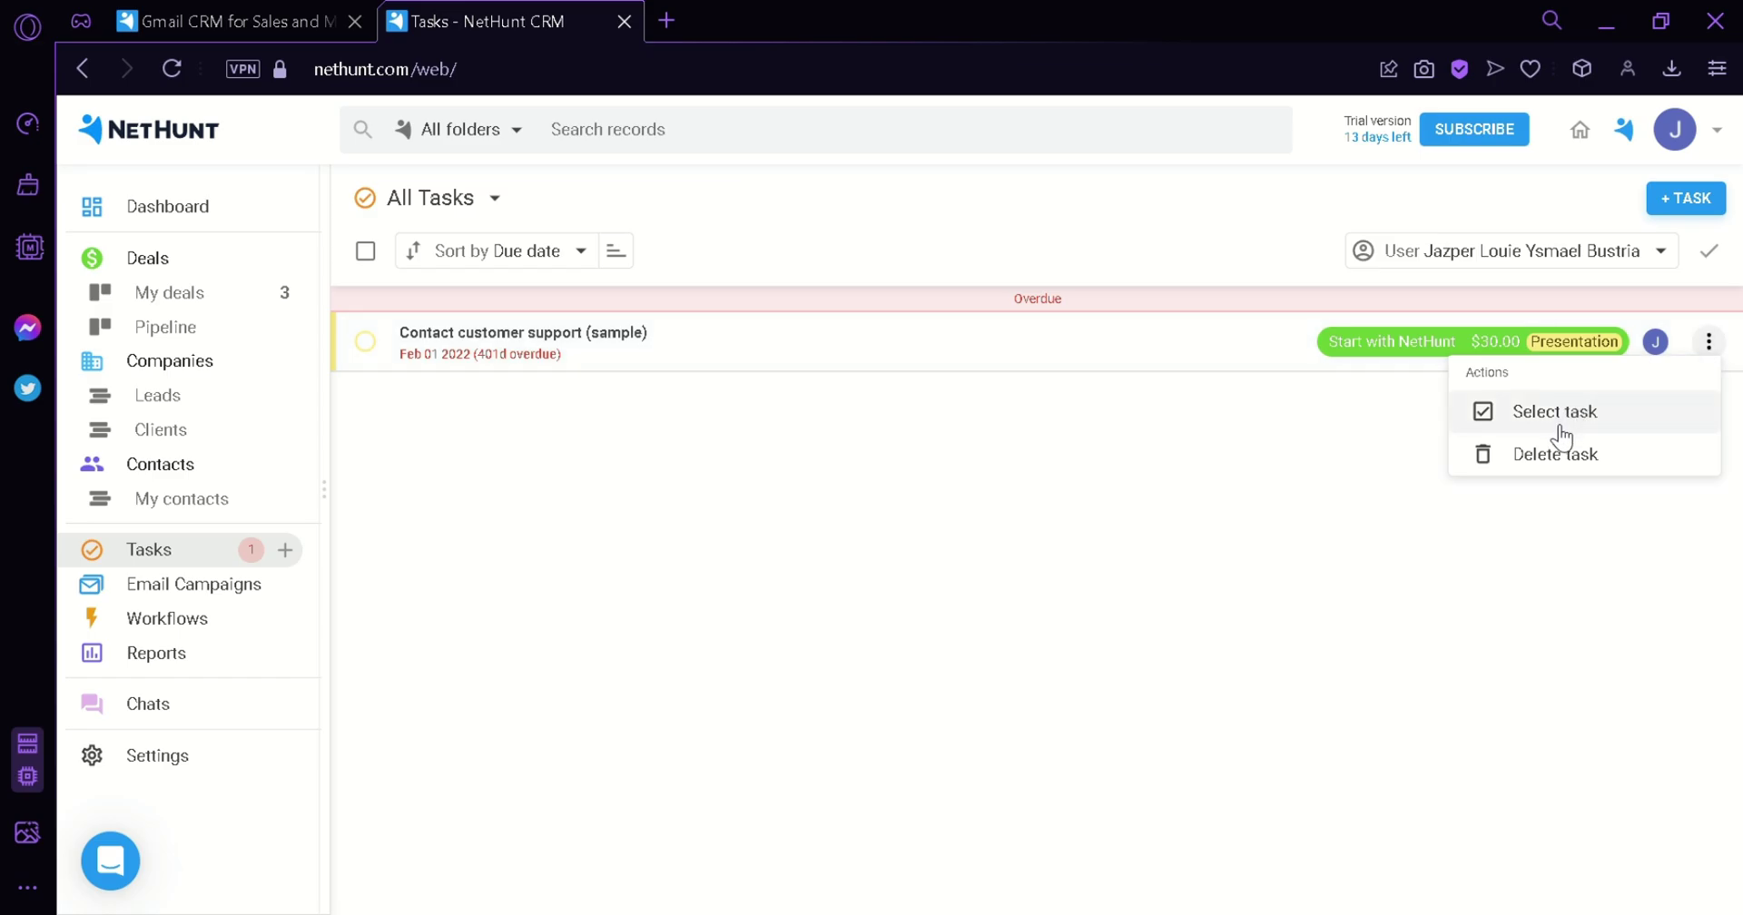
click(1300, 532)
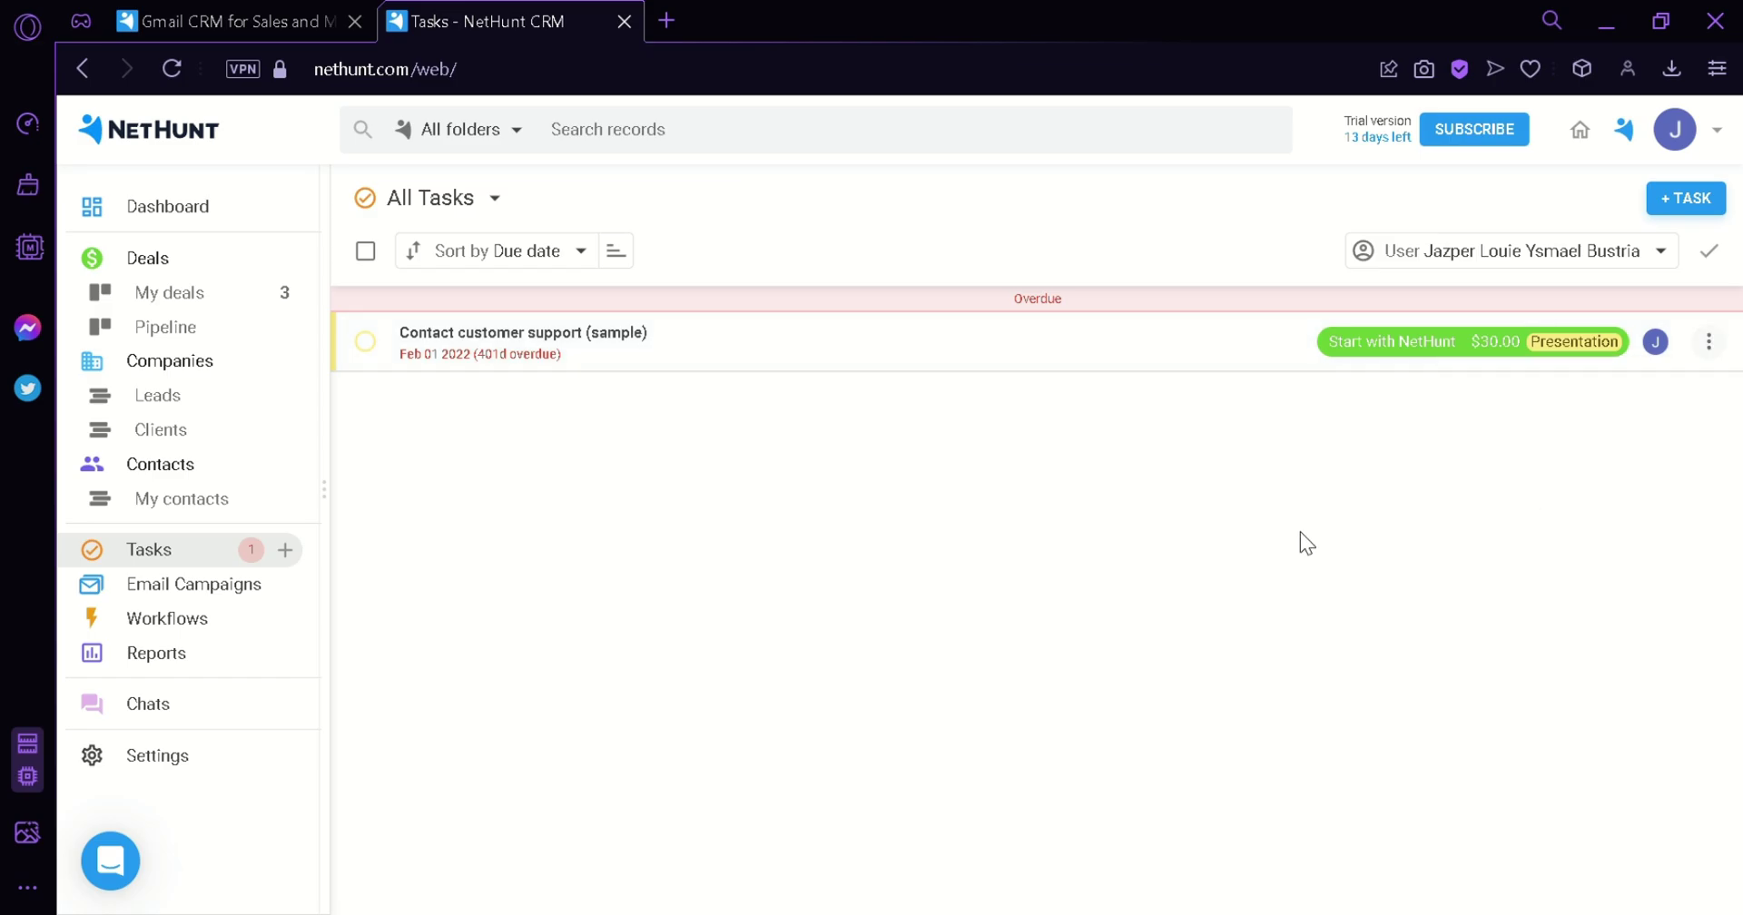
click(1665, 207)
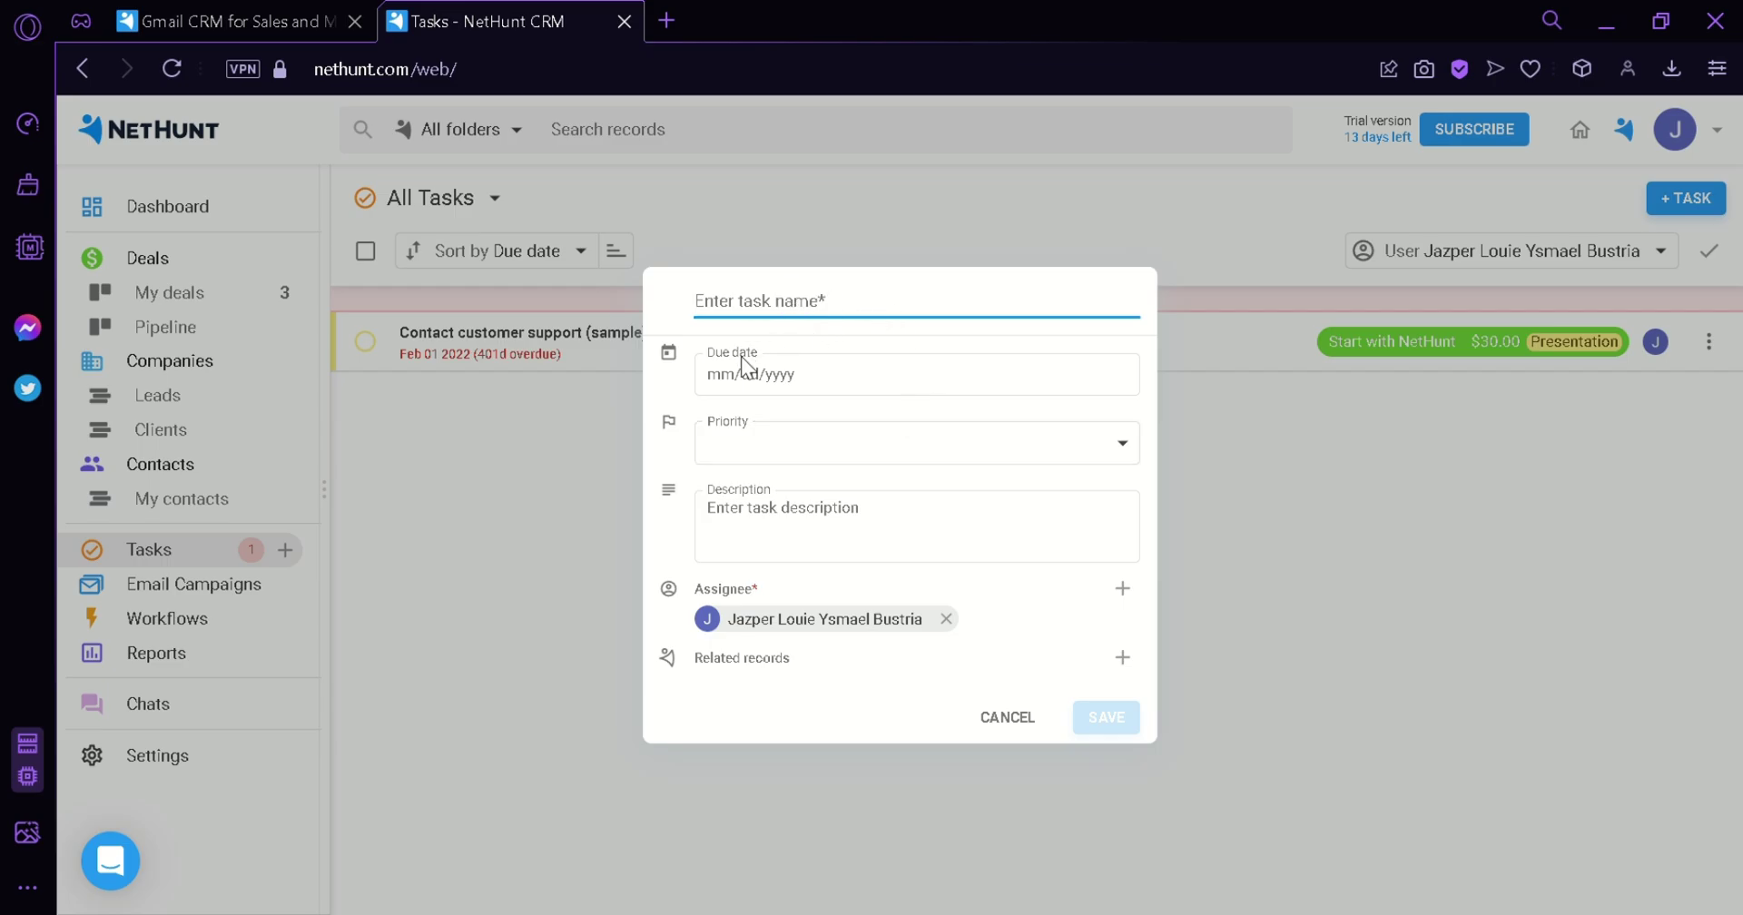
click(784, 463)
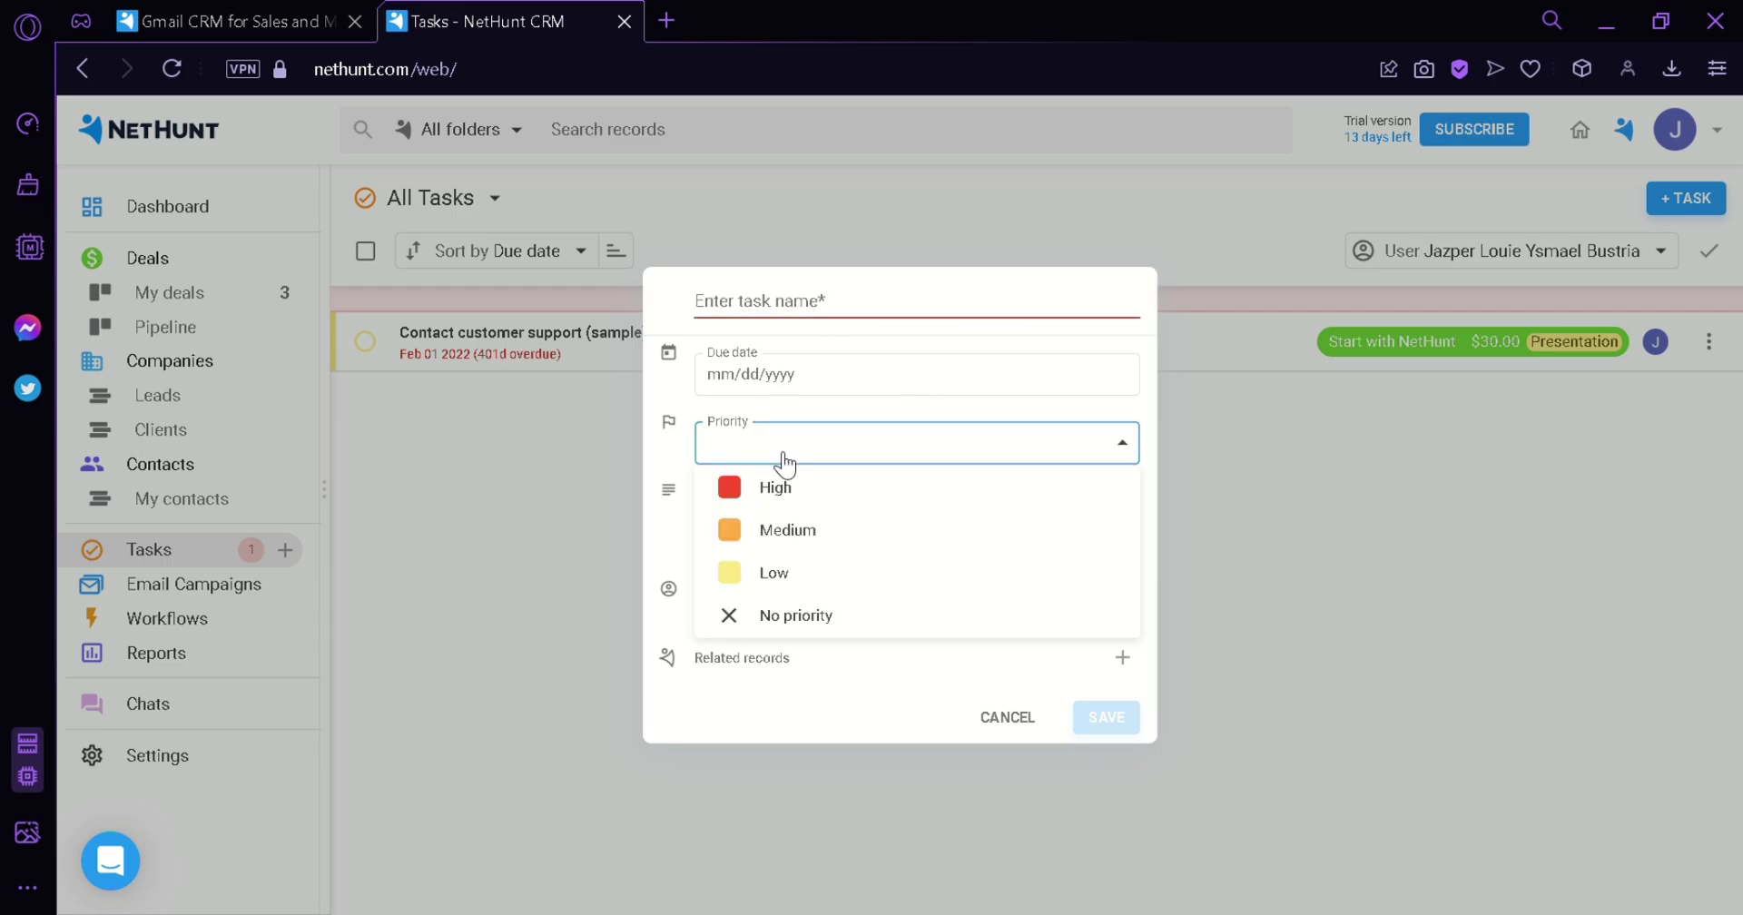
click(817, 452)
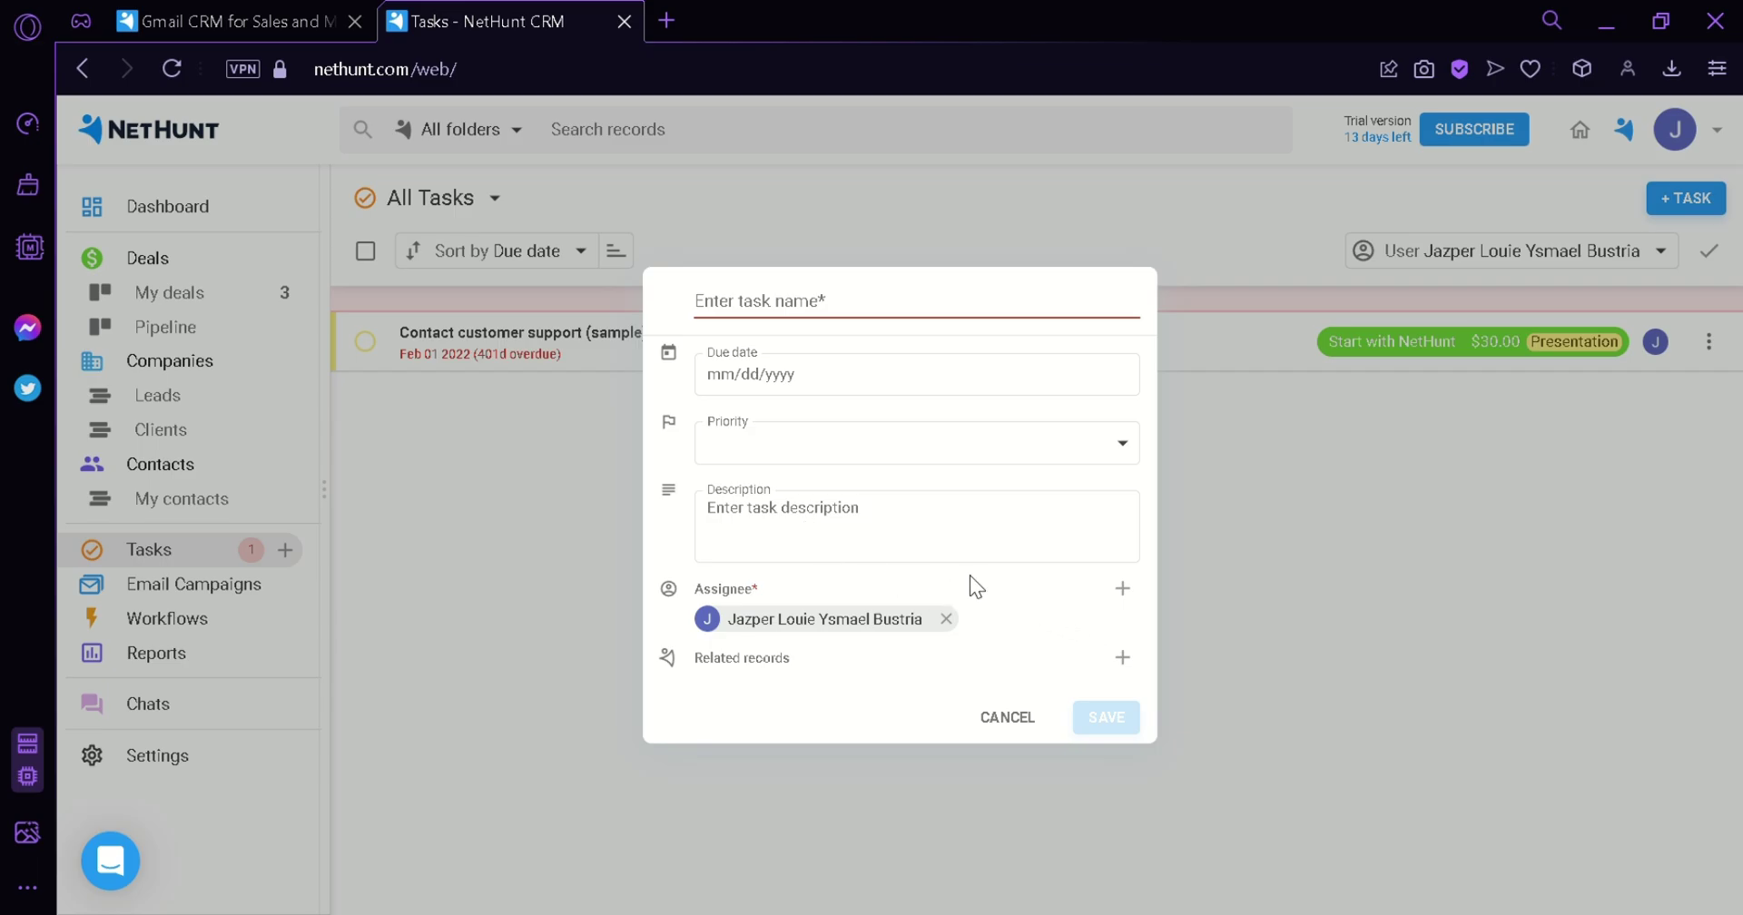
click(1007, 717)
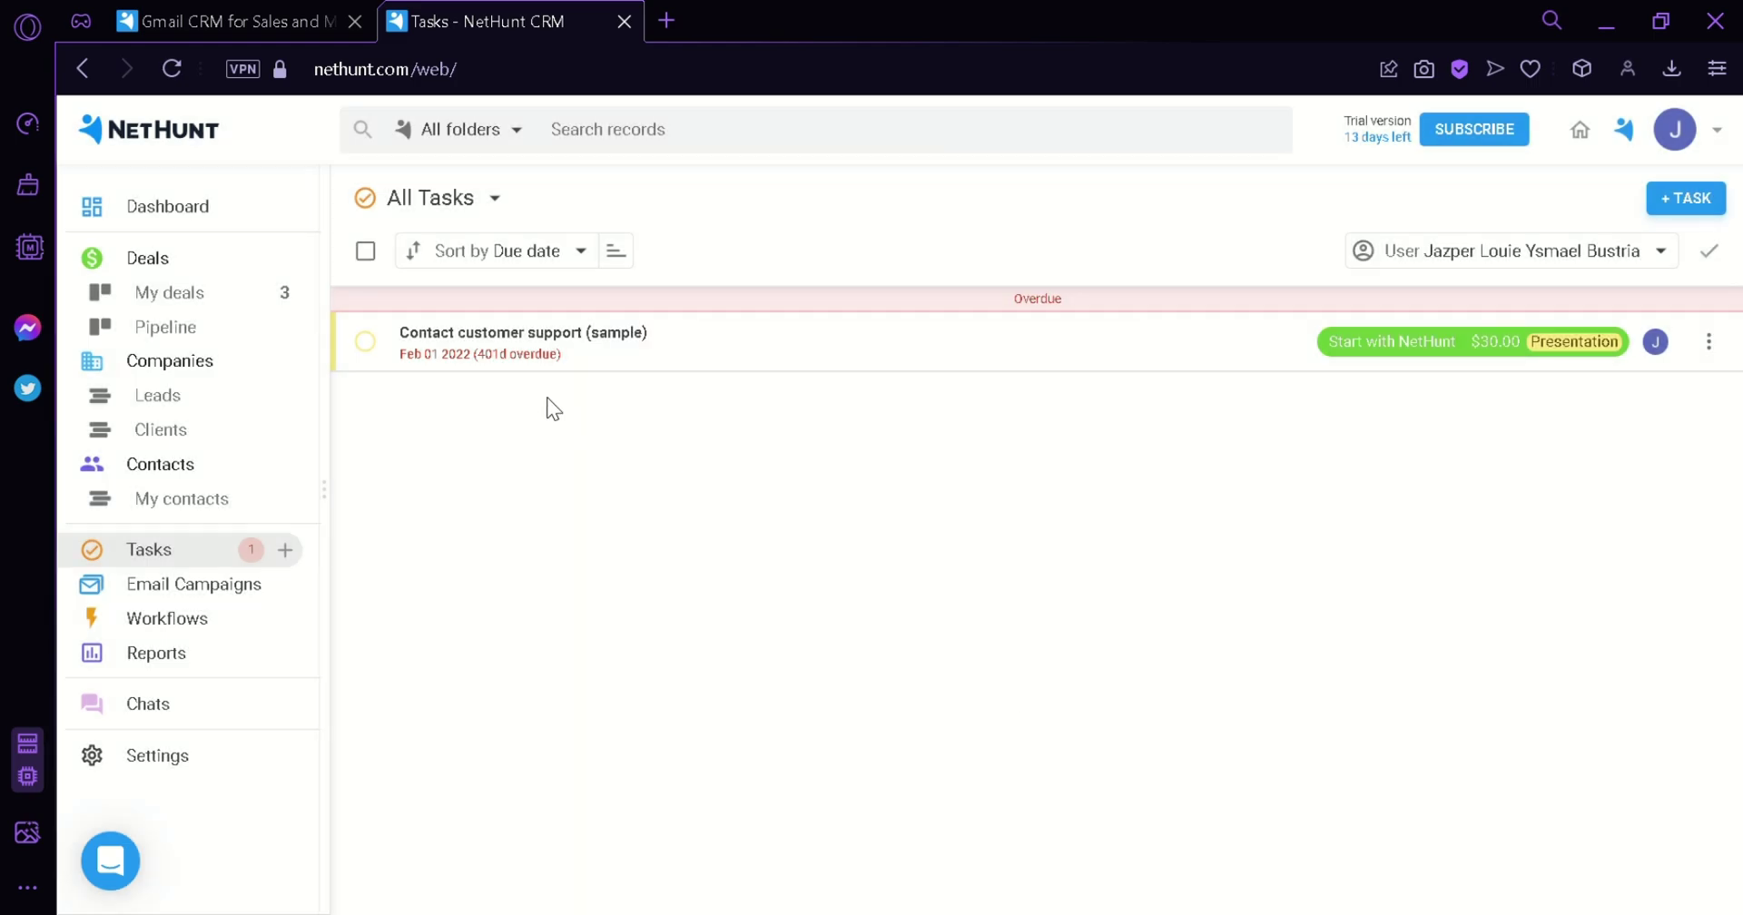
Set up an email campaign named 'Trial' with Folder Contacts and View All records
click(215, 598)
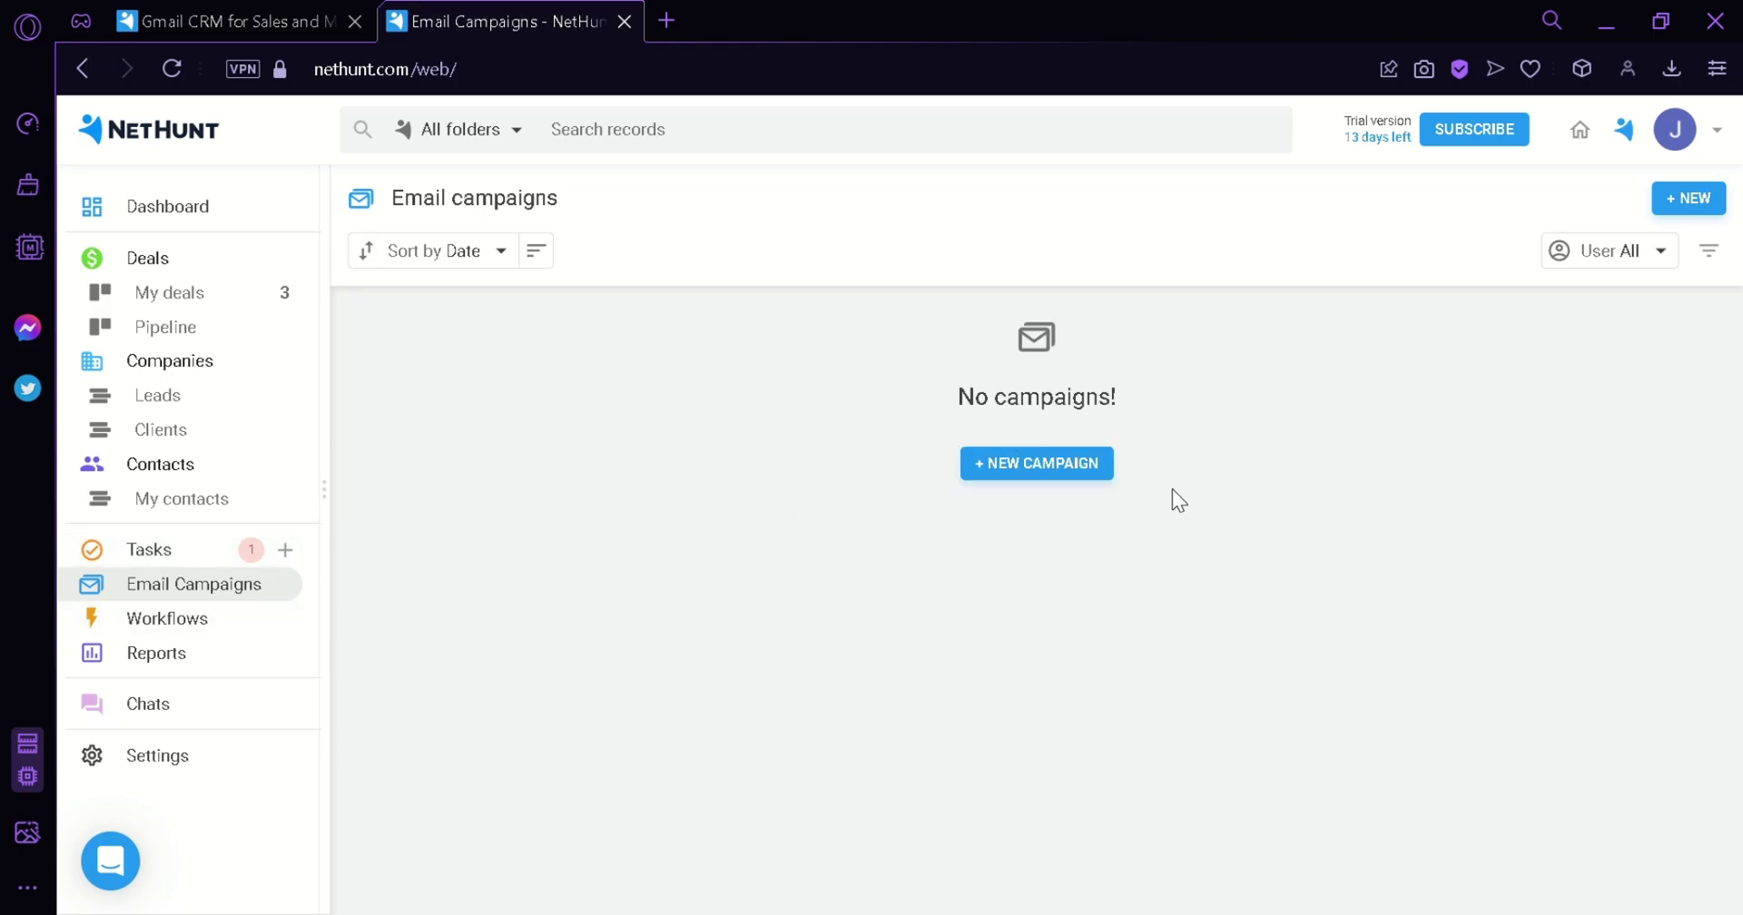
click(1064, 467)
click(828, 381)
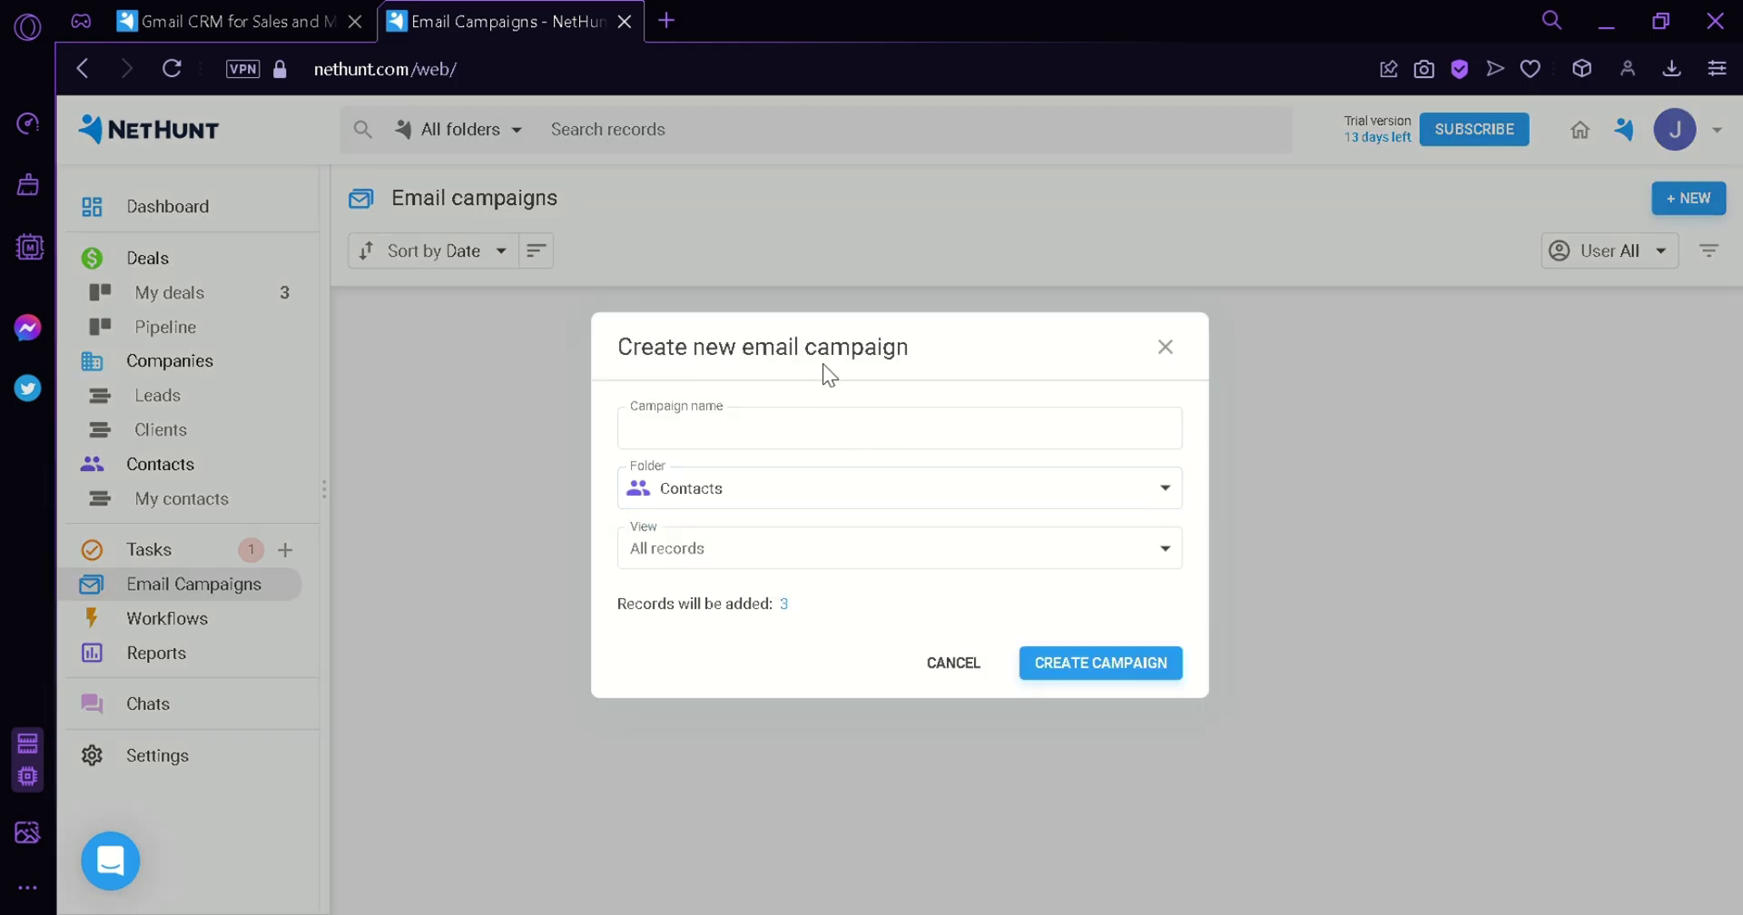
click(896, 440)
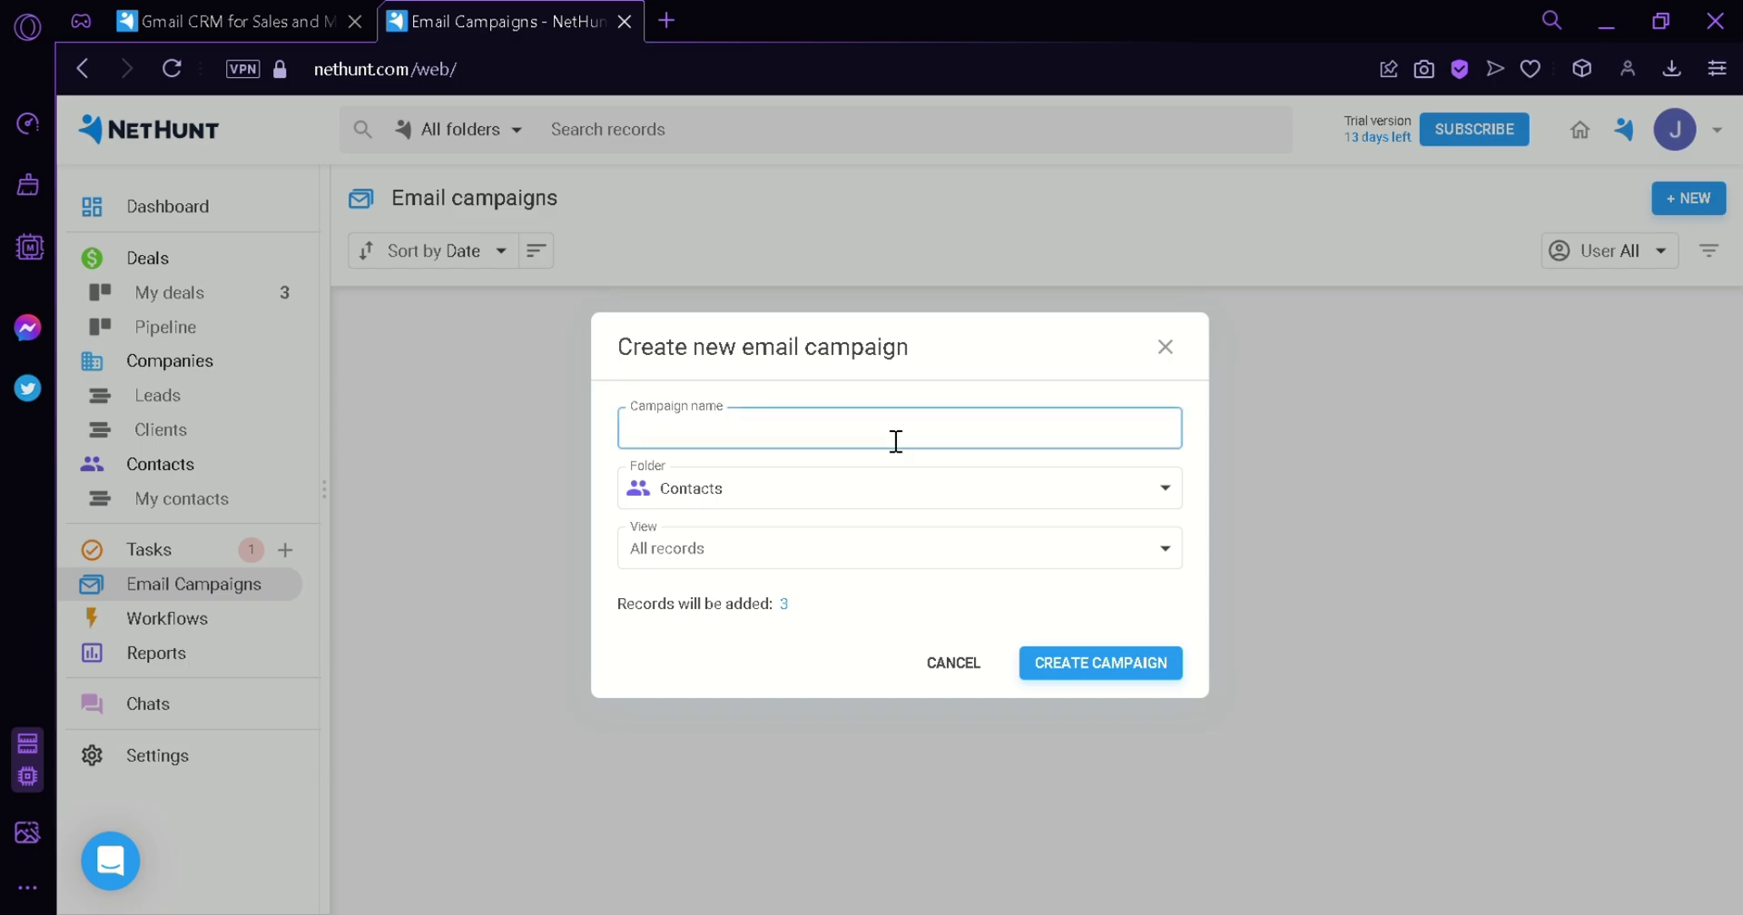
click(879, 491)
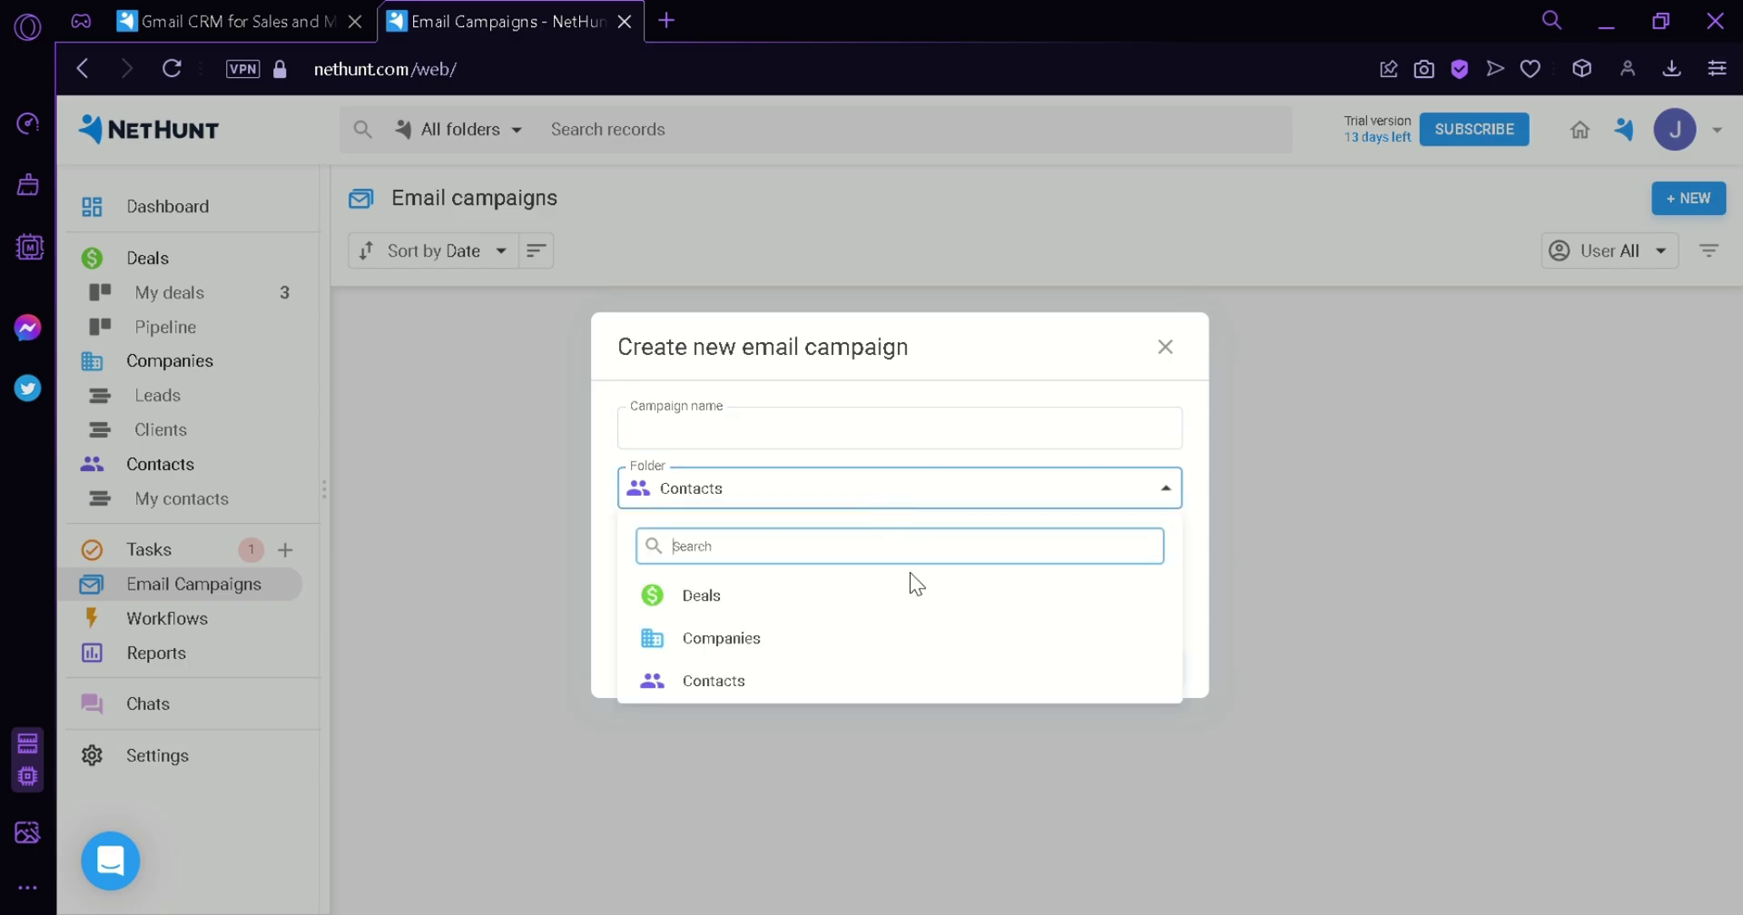
click(982, 507)
click(972, 555)
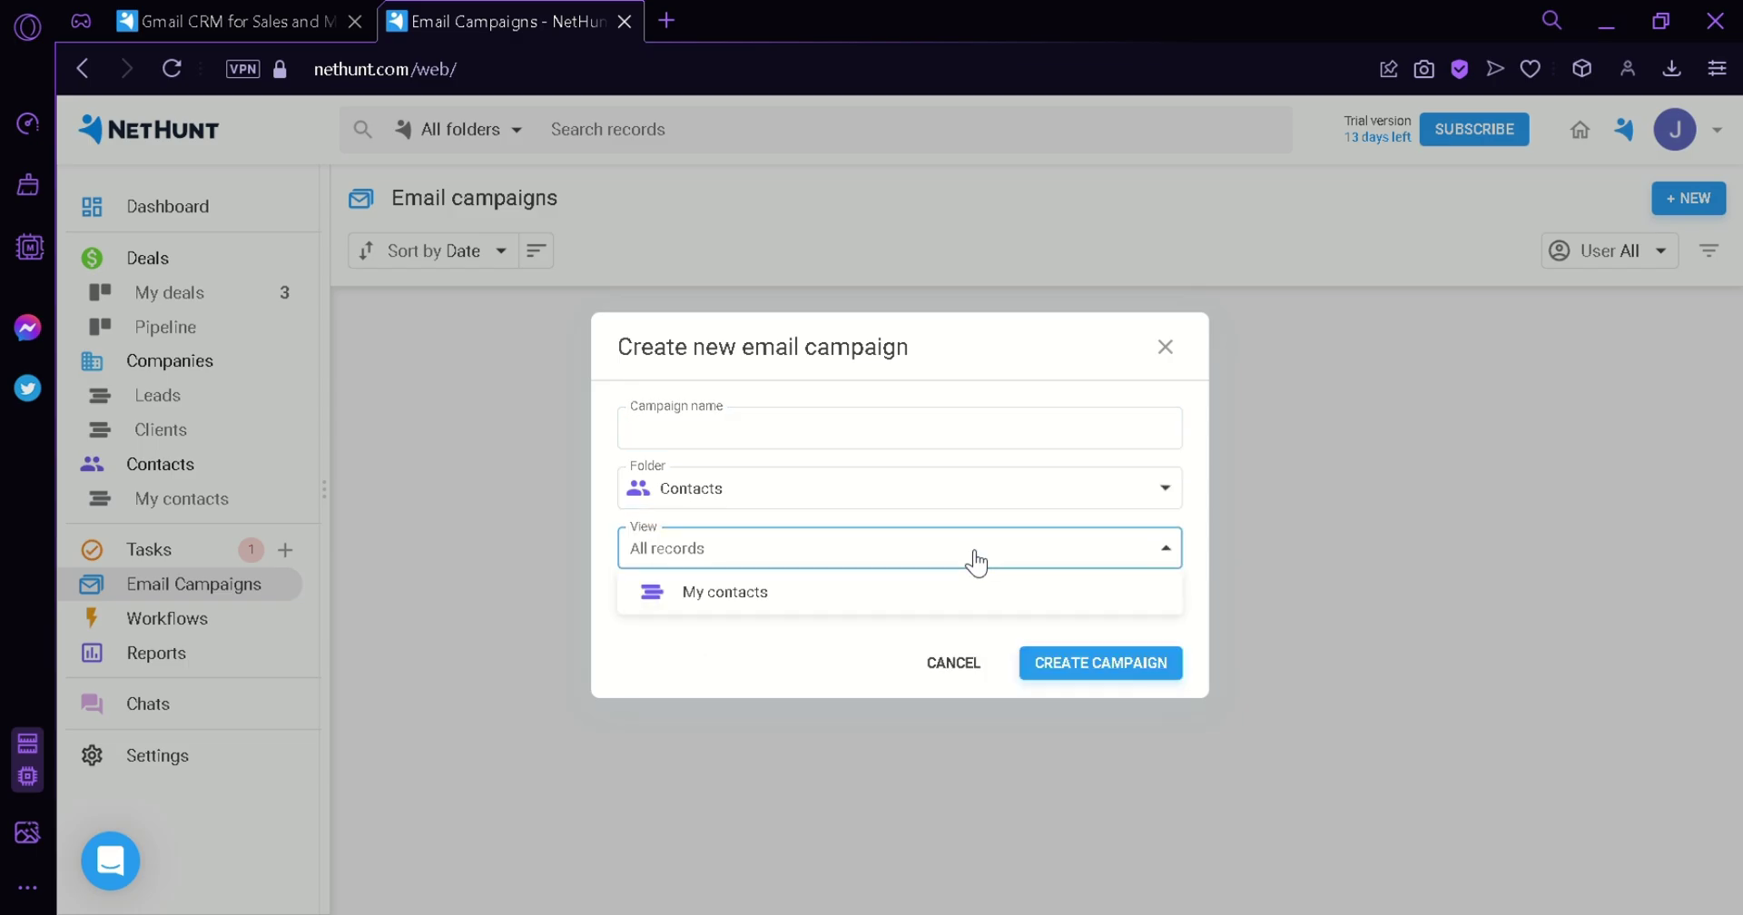
click(976, 558)
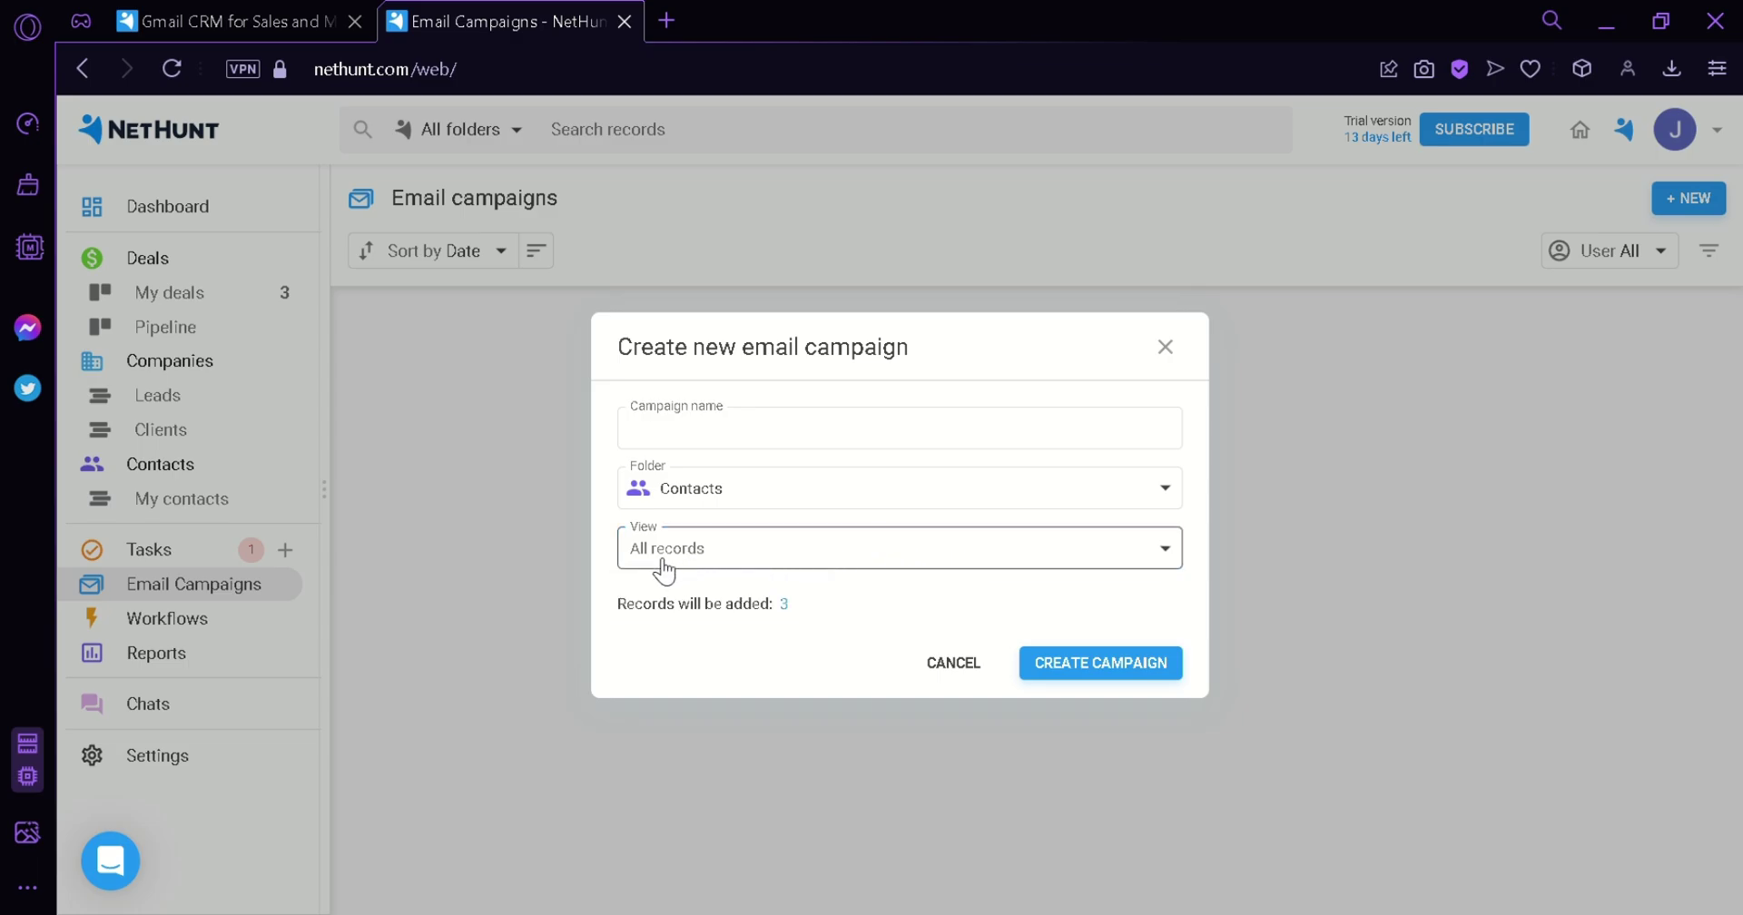
click(787, 428)
text(Trial)
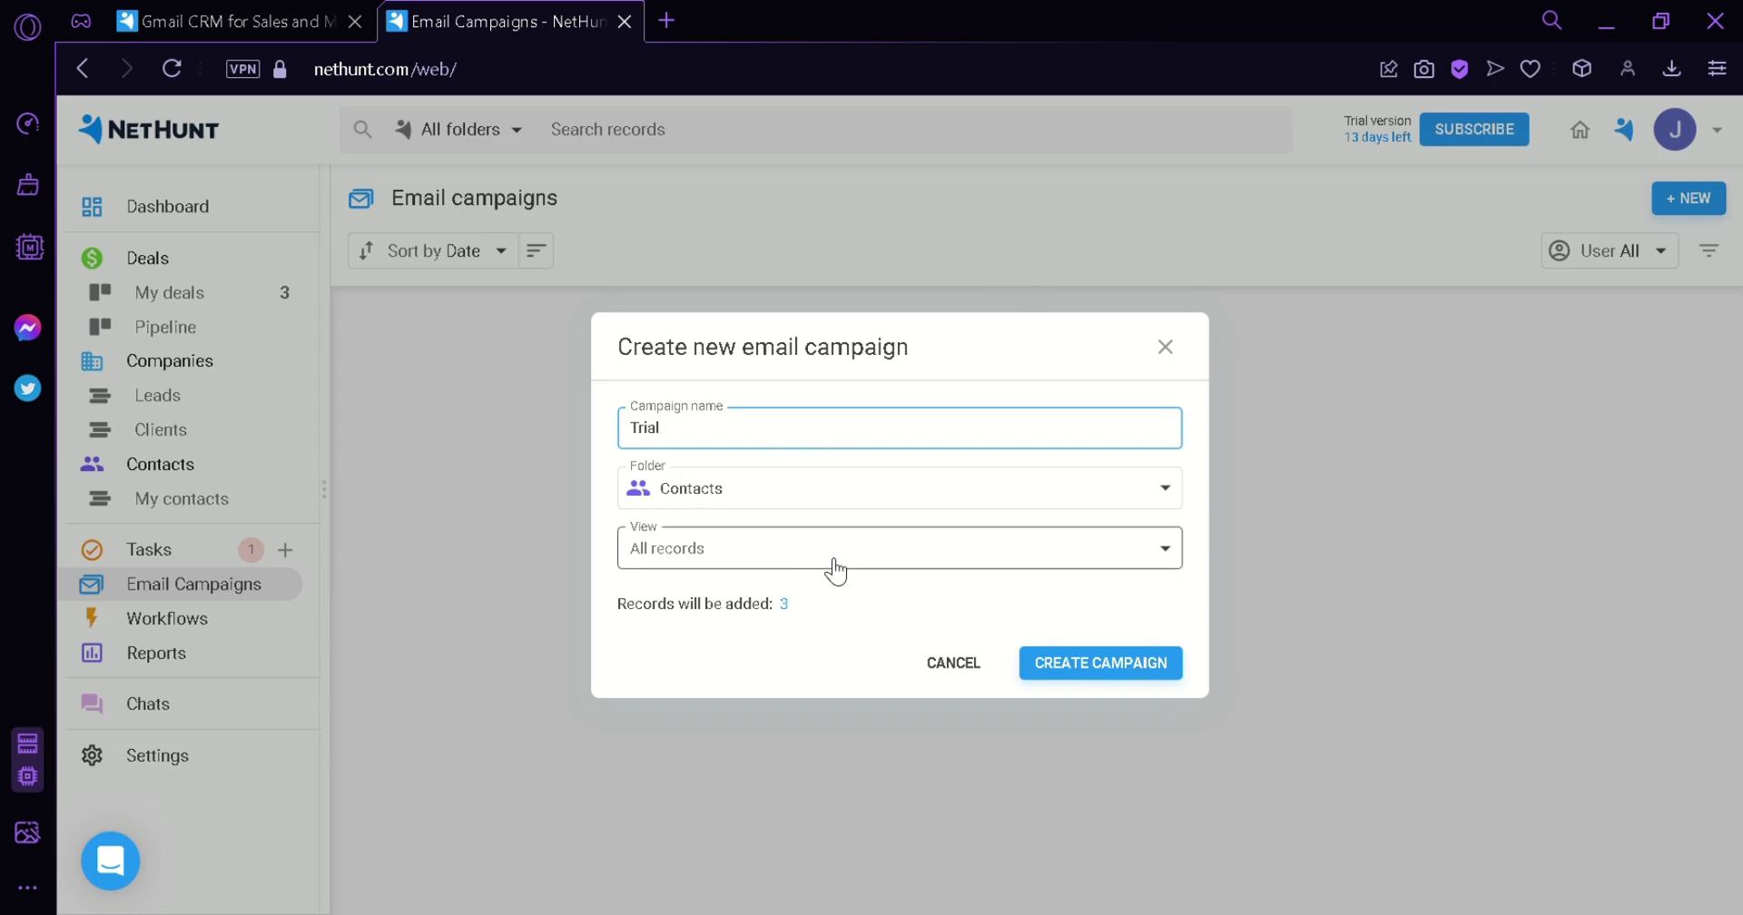
Create the Trial campaign, then delete it and confirm the deletion
click(1158, 663)
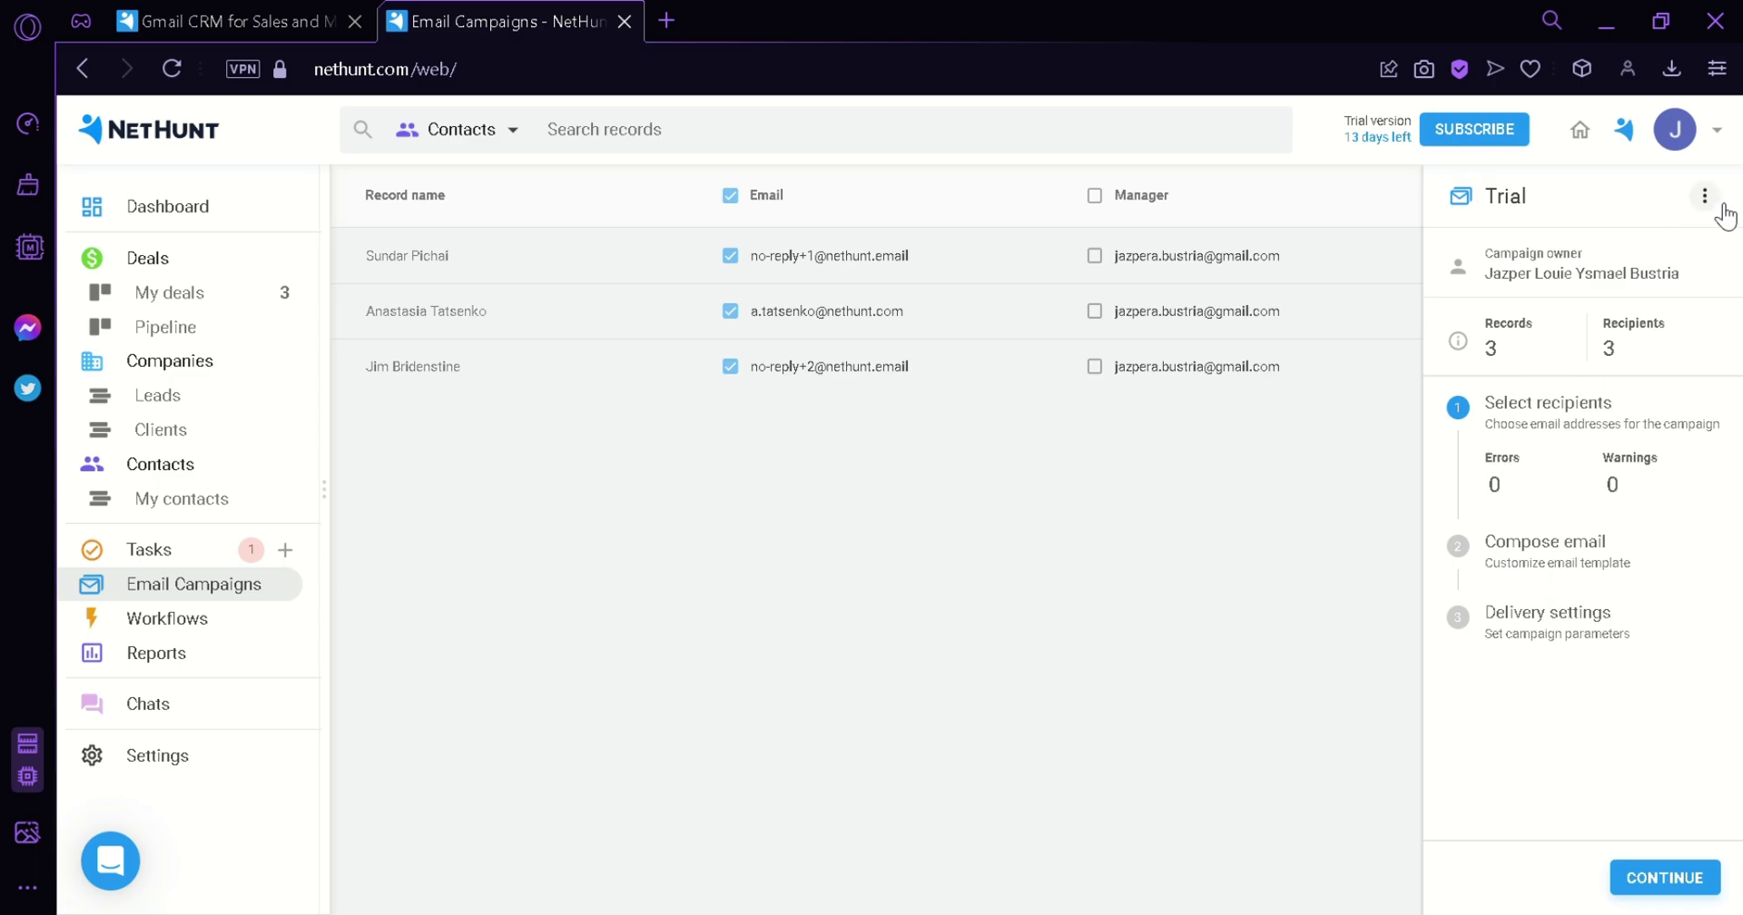
click(1704, 196)
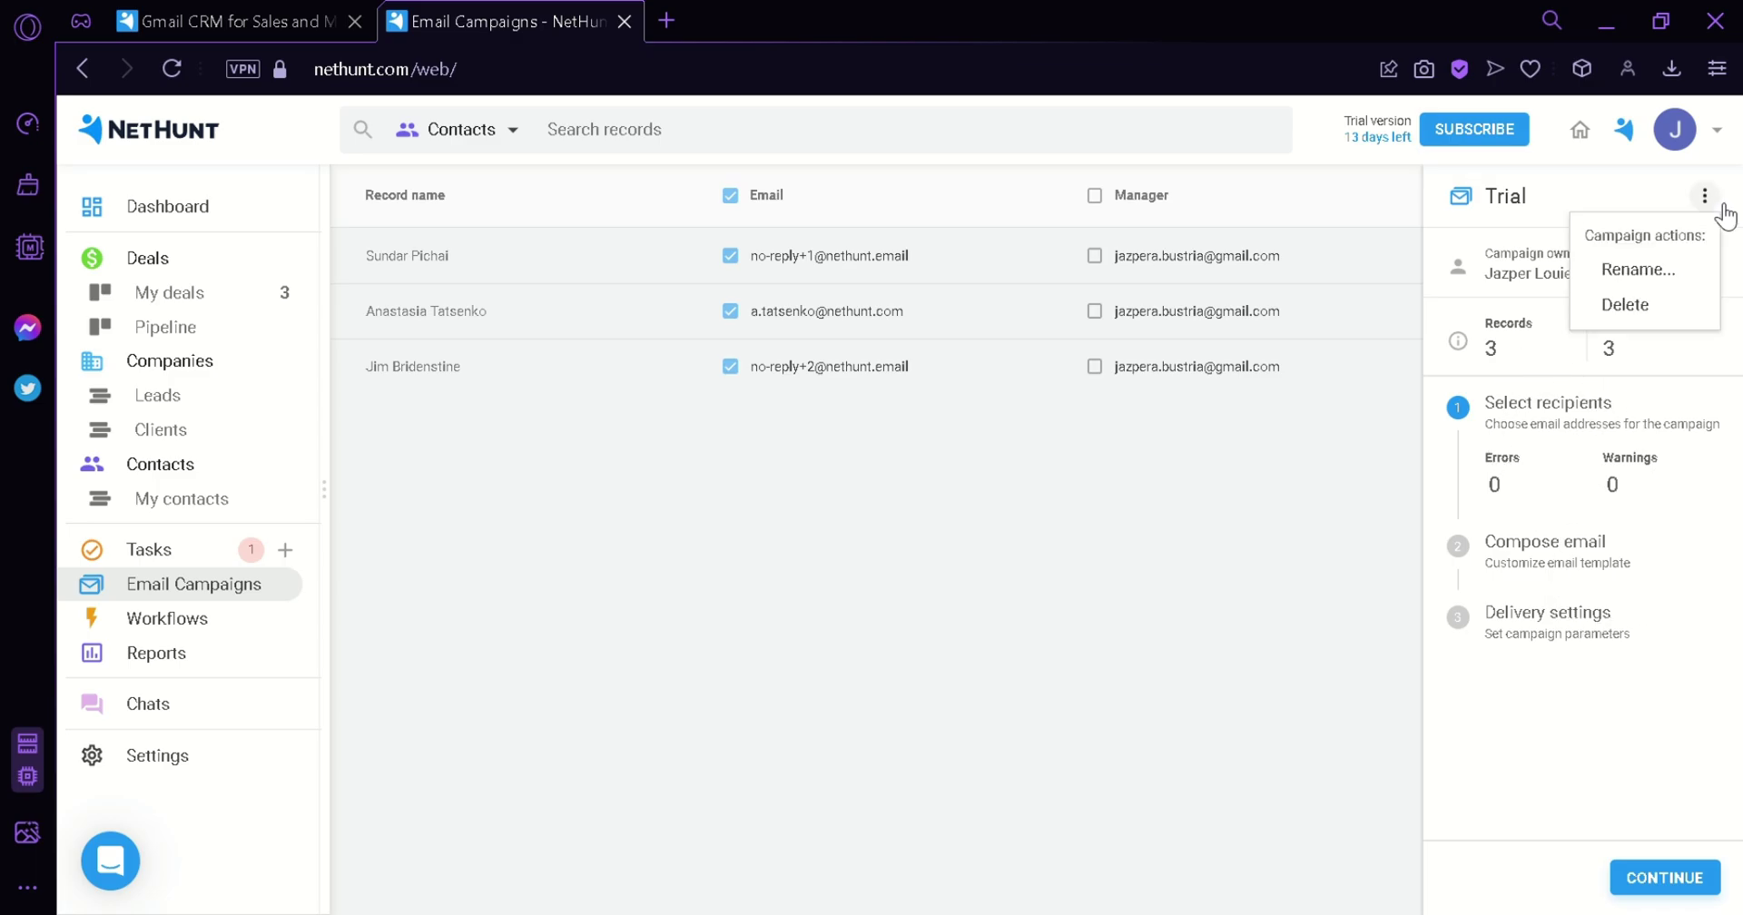
click(1636, 309)
click(1021, 579)
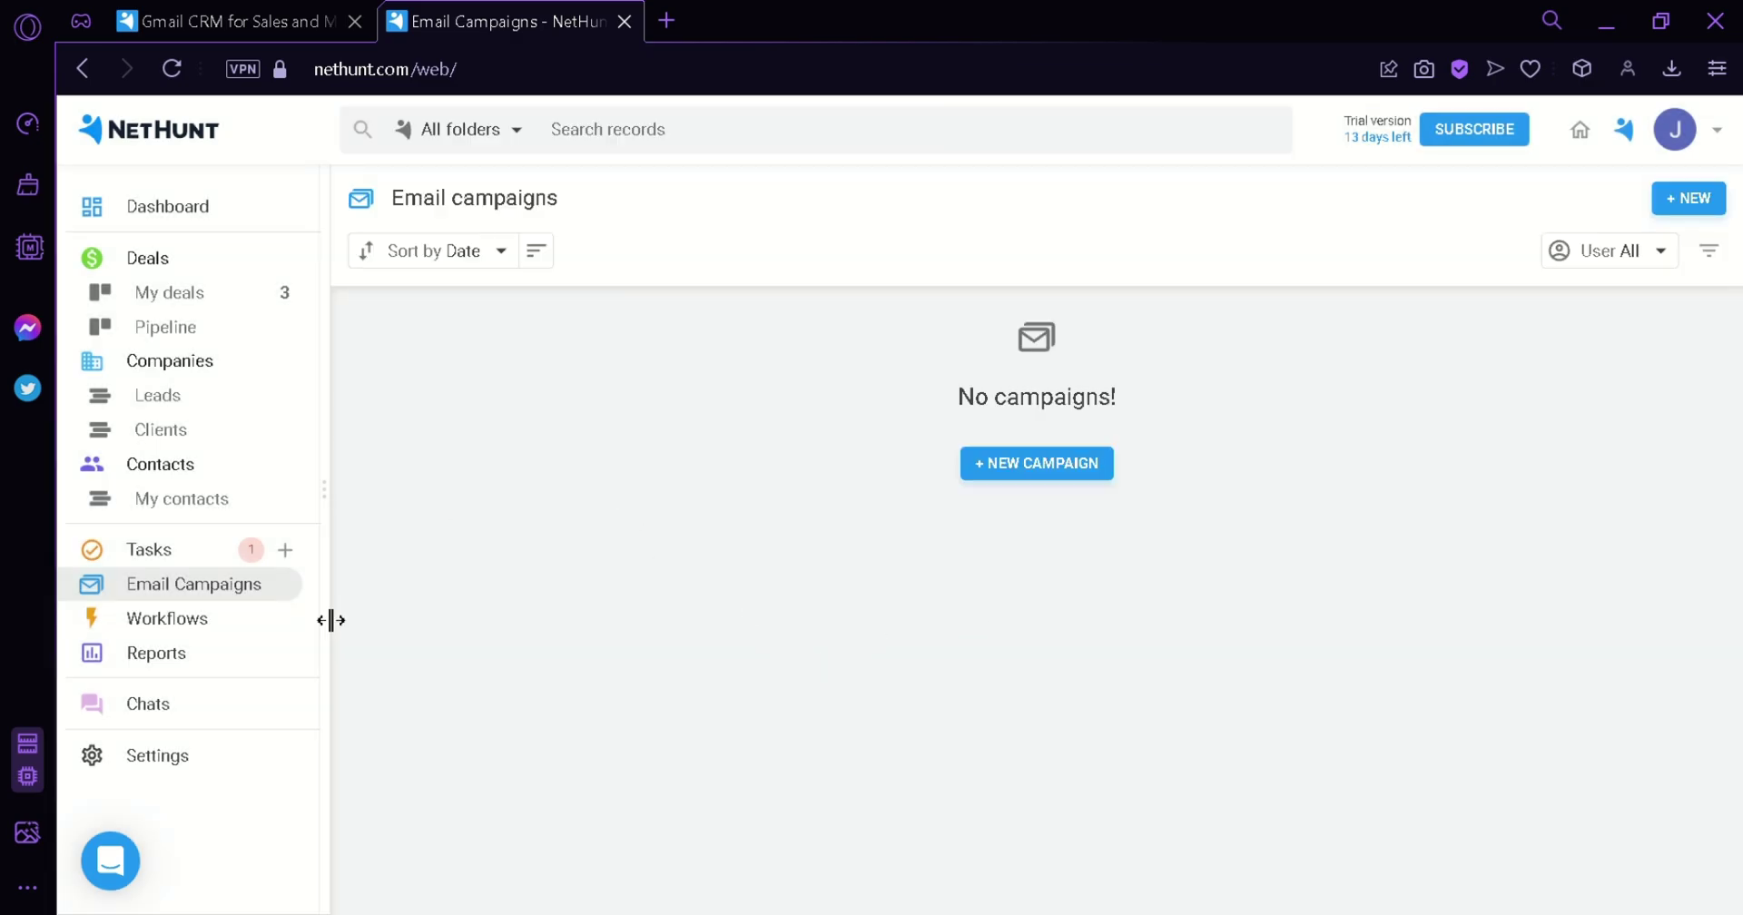
Create a new workflow in Workflows, keeping the default name 'New Workflow'
click(215, 631)
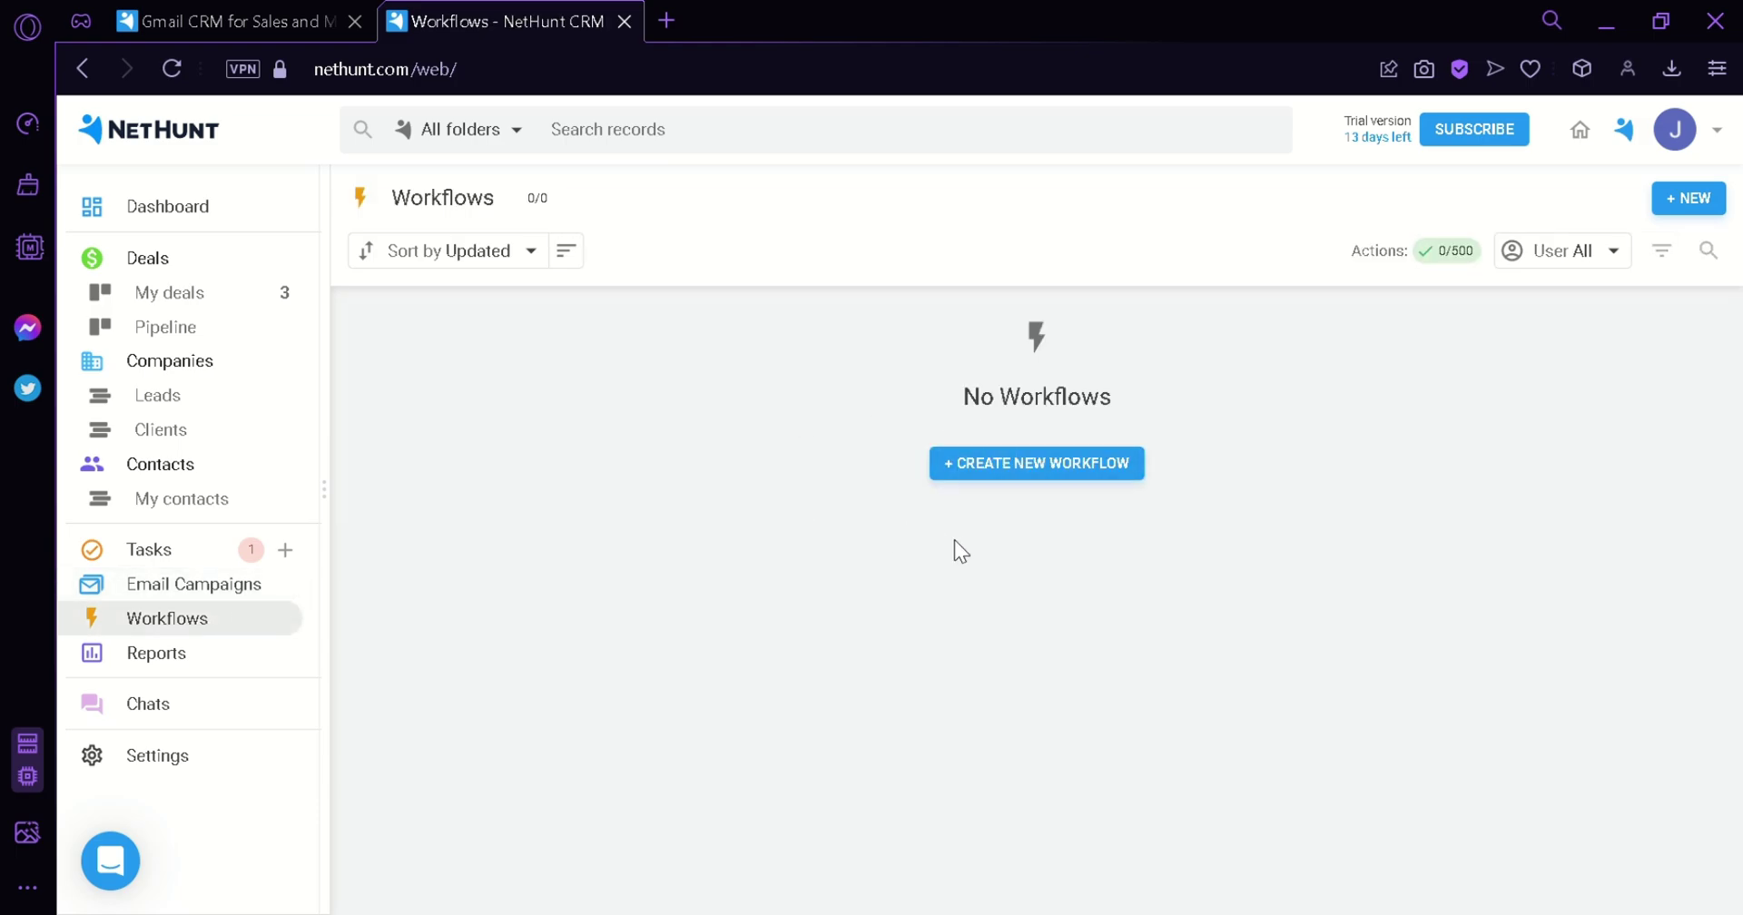
click(1009, 474)
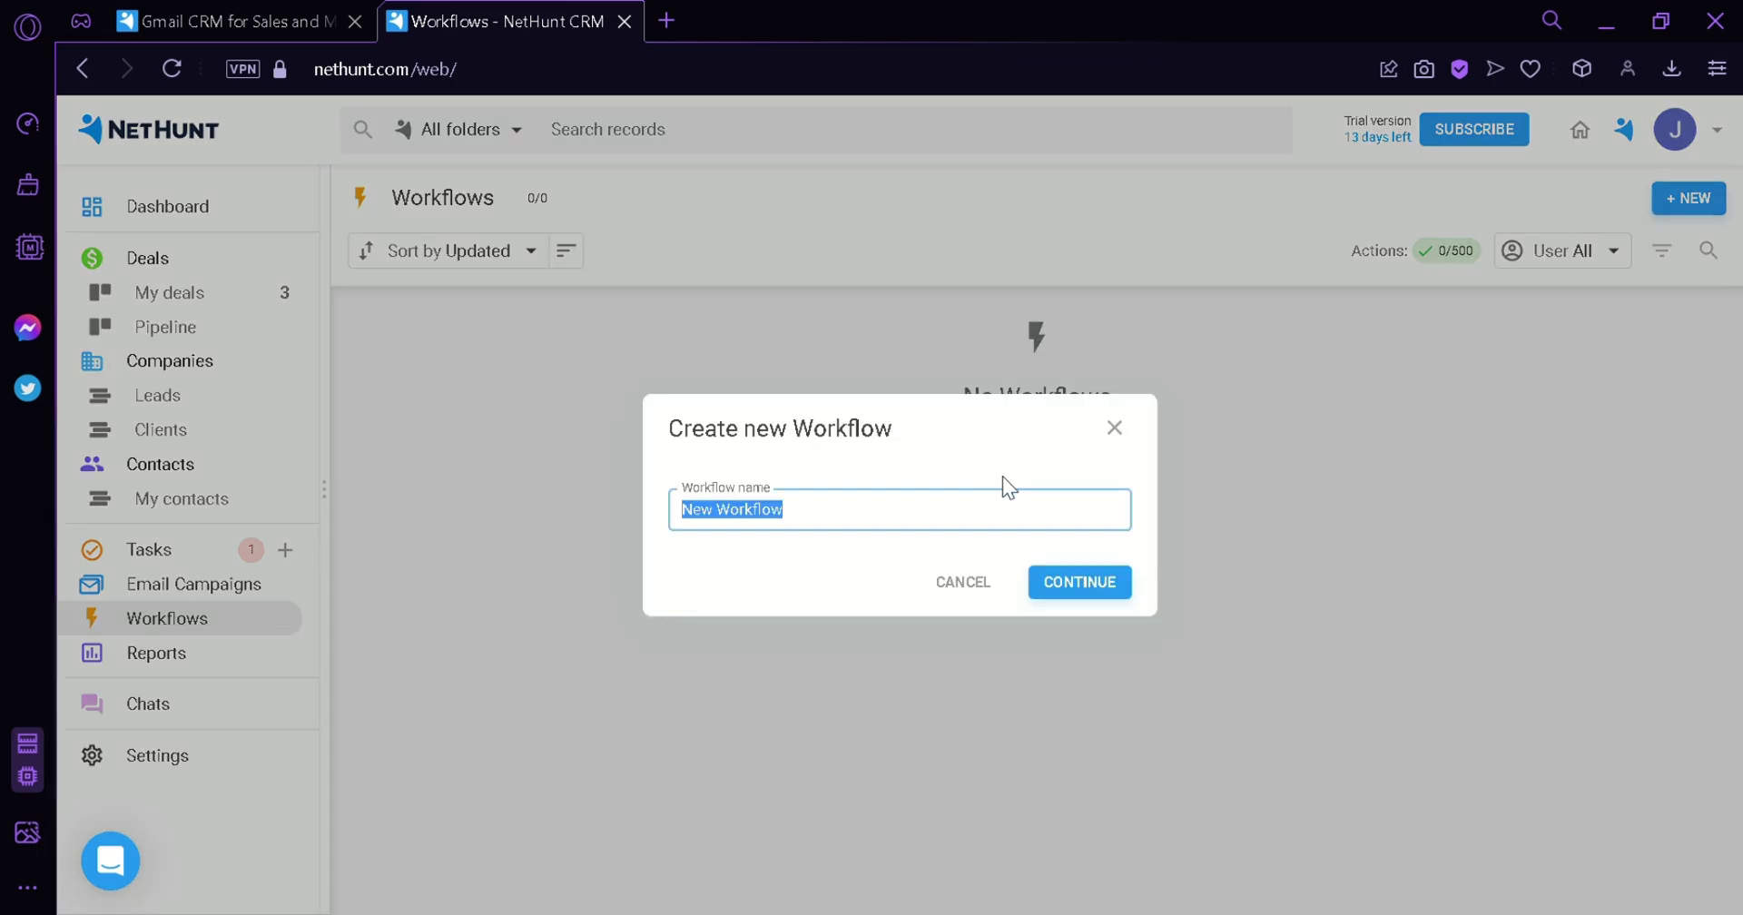
click(1073, 580)
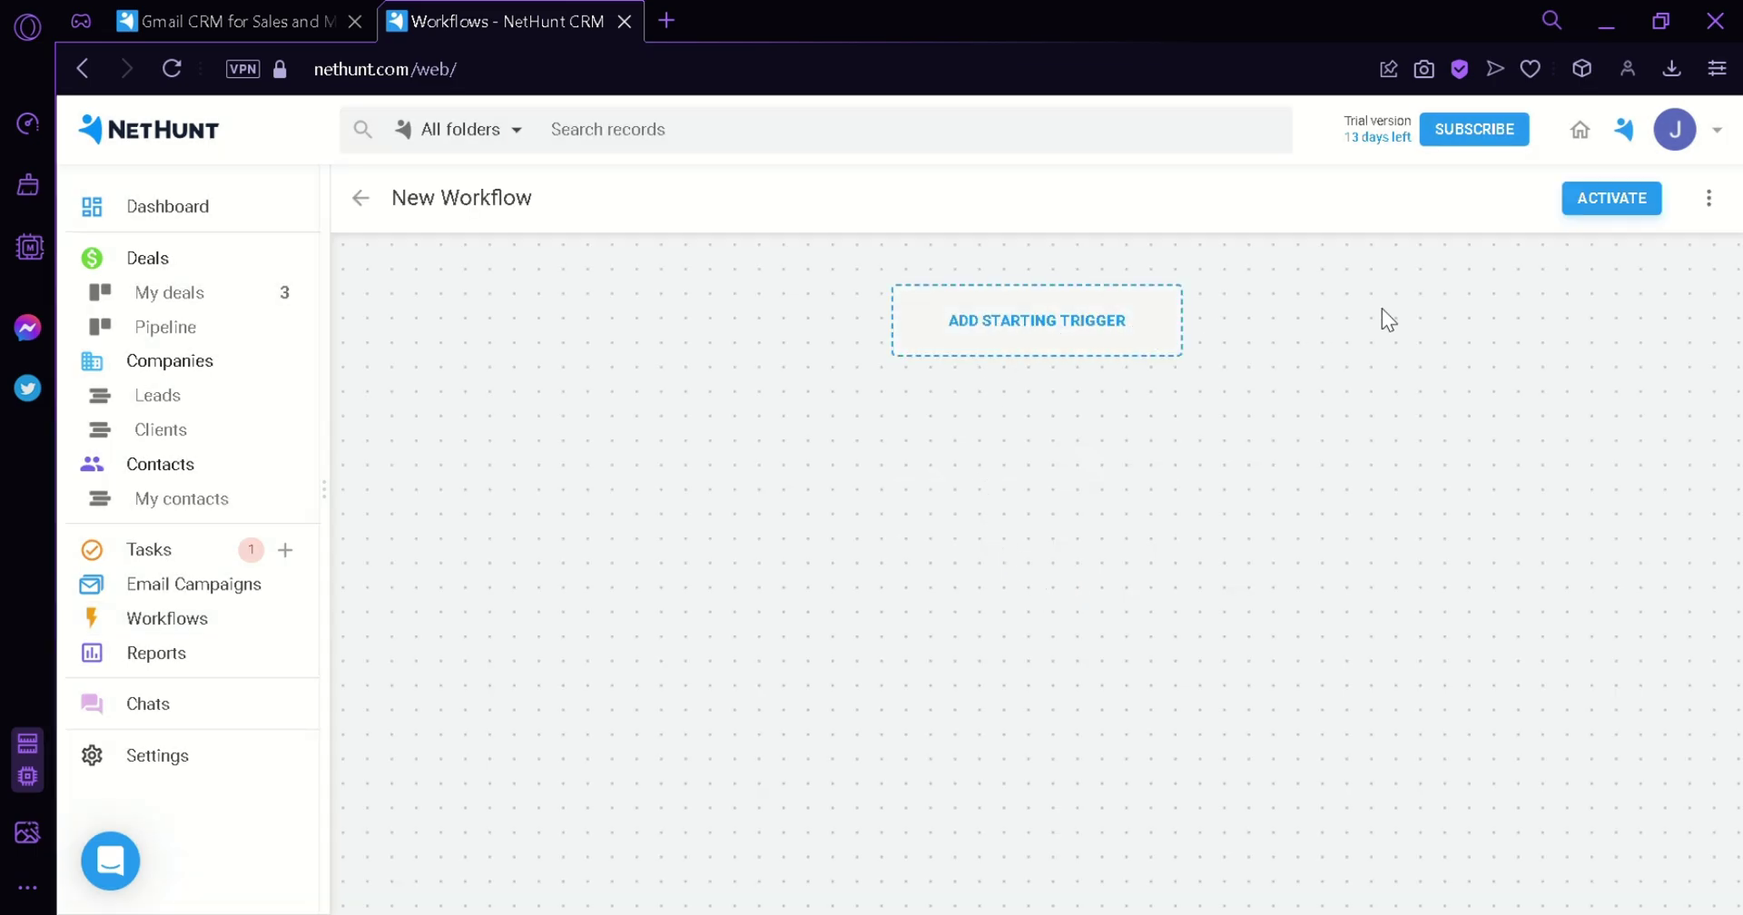
Add and save a starting trigger that fires when any field changes in Deals
click(1004, 324)
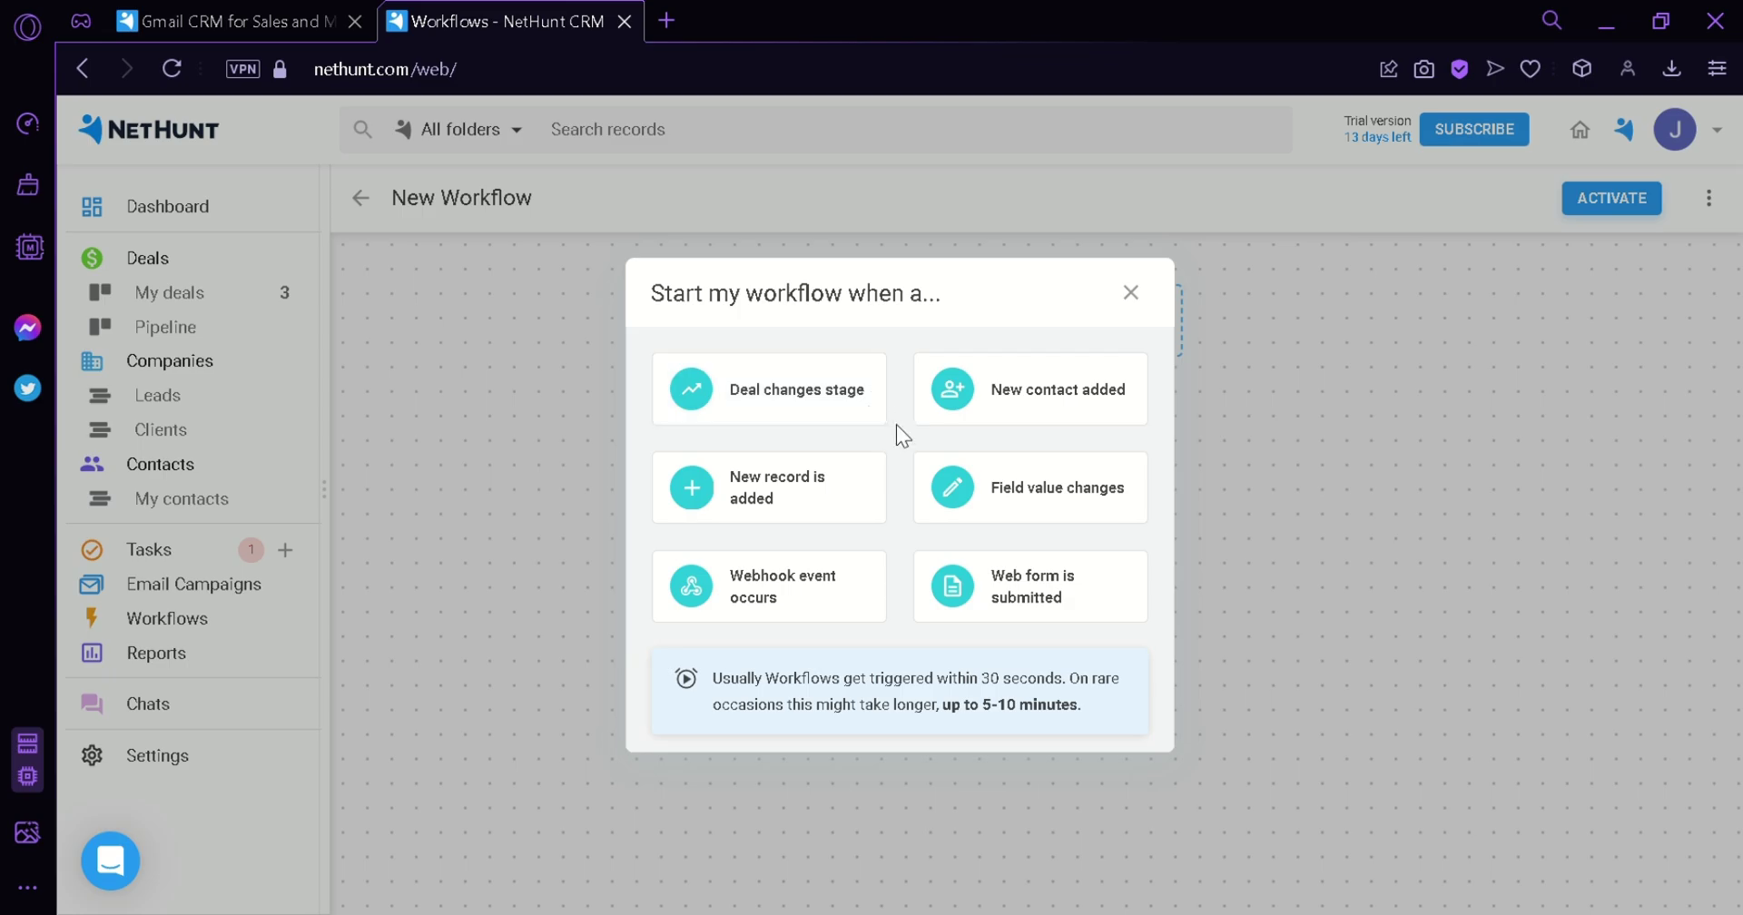
click(875, 411)
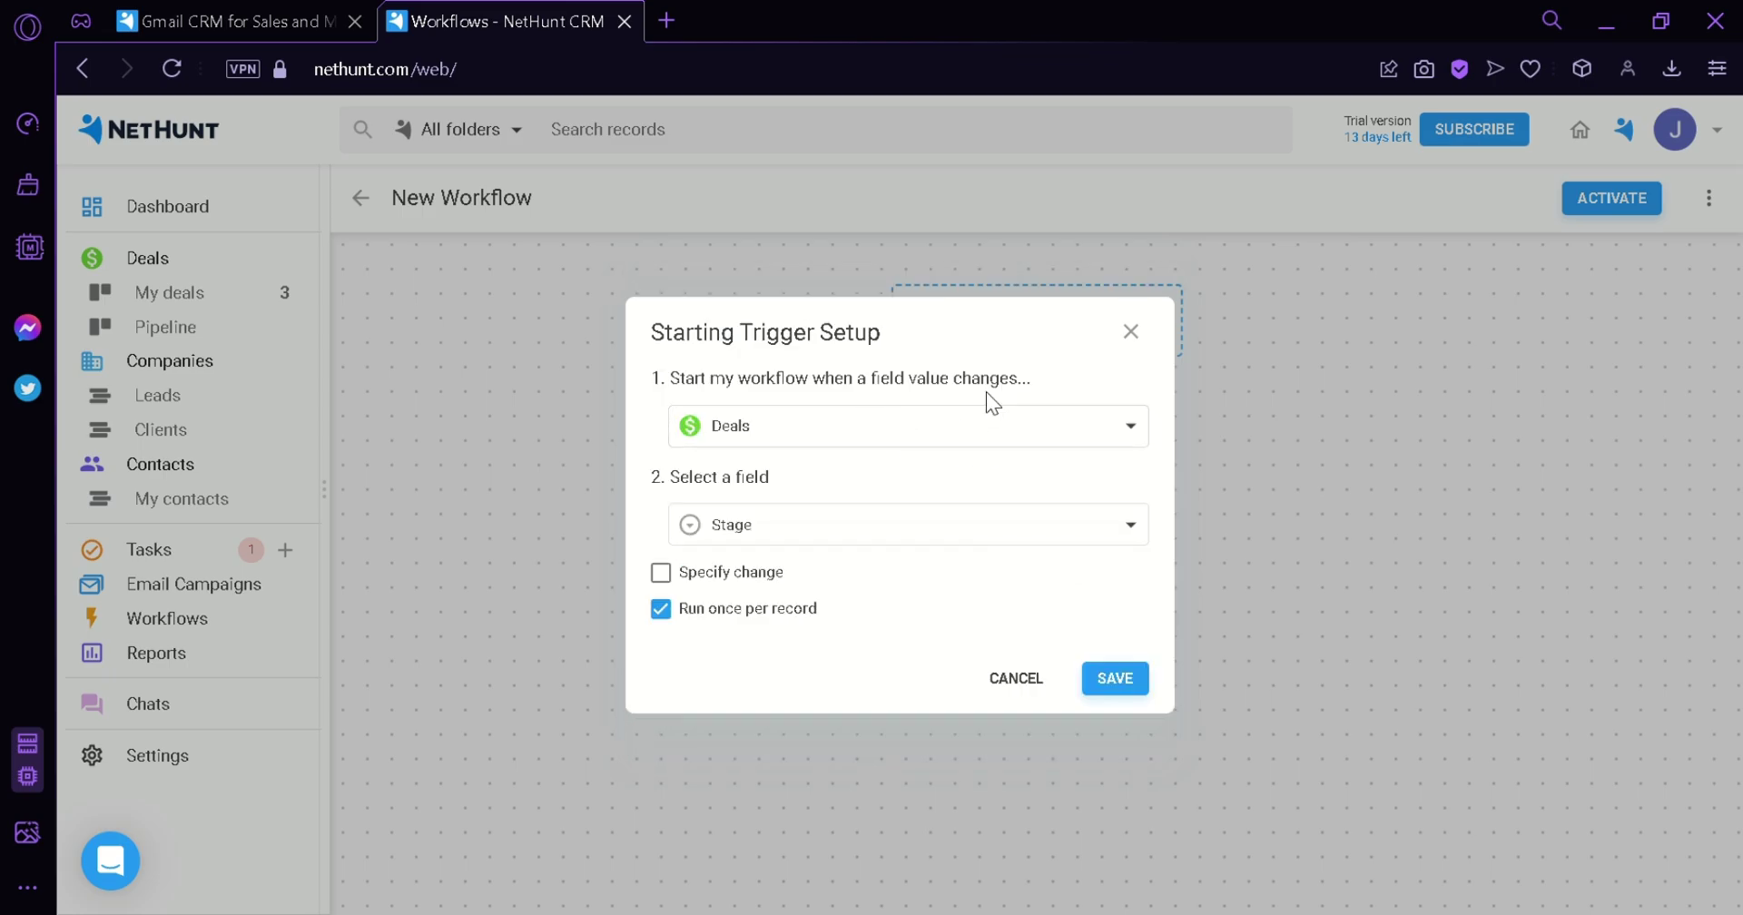
click(989, 425)
click(993, 427)
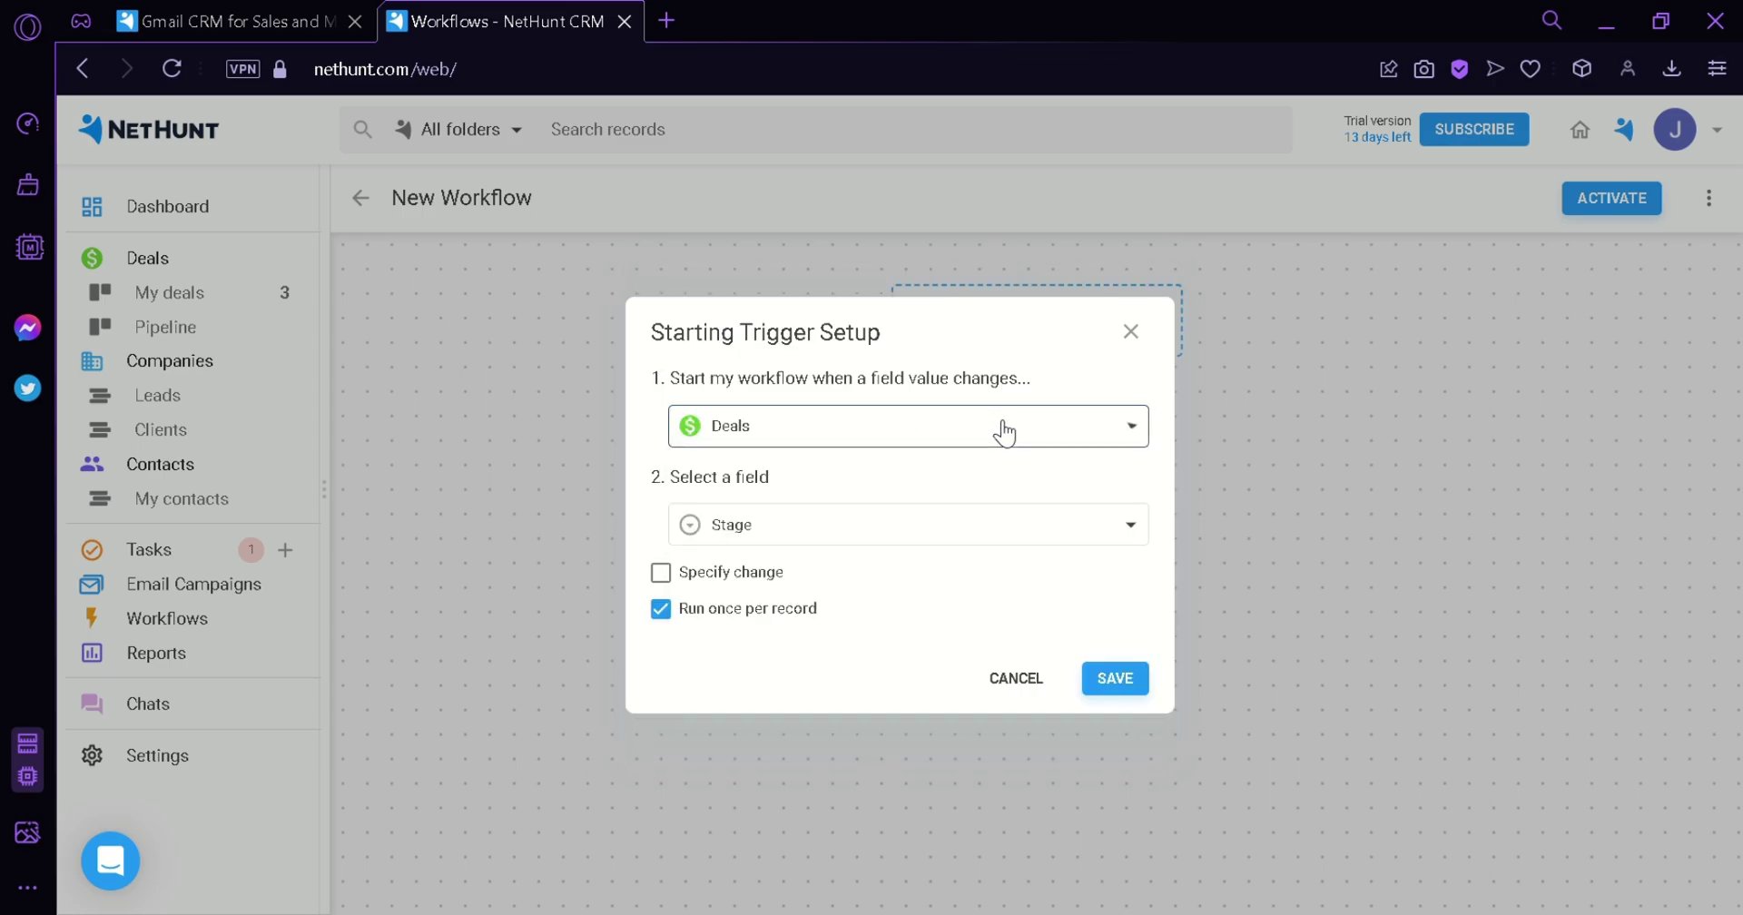
click(1015, 522)
click(945, 636)
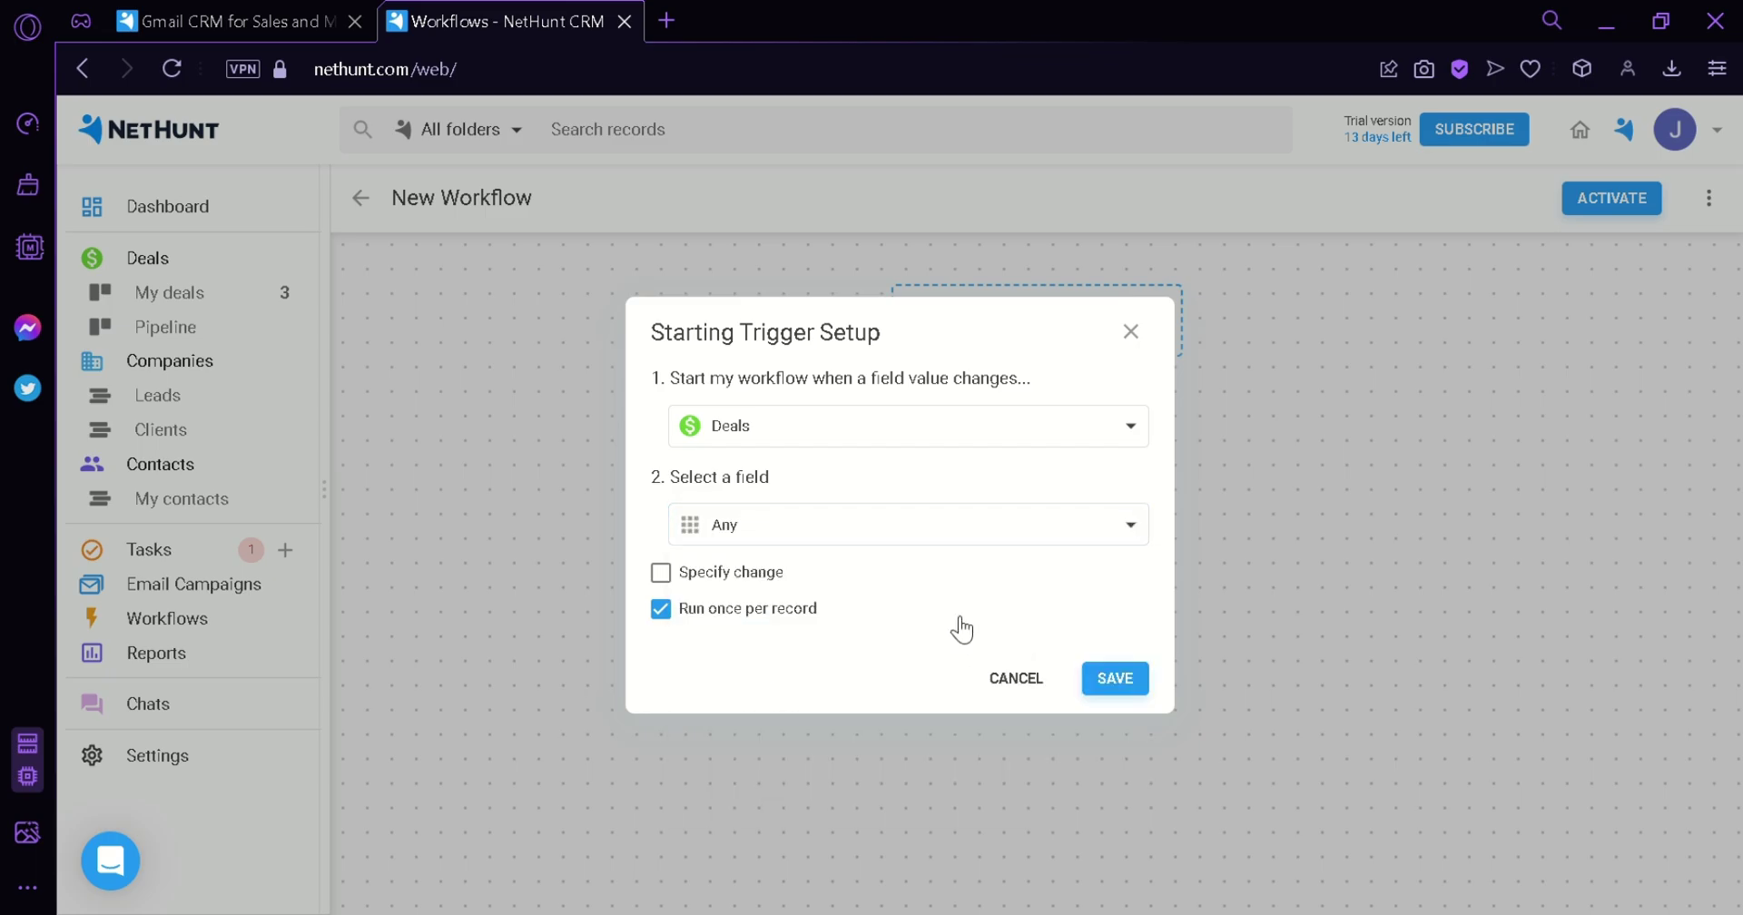
click(1124, 676)
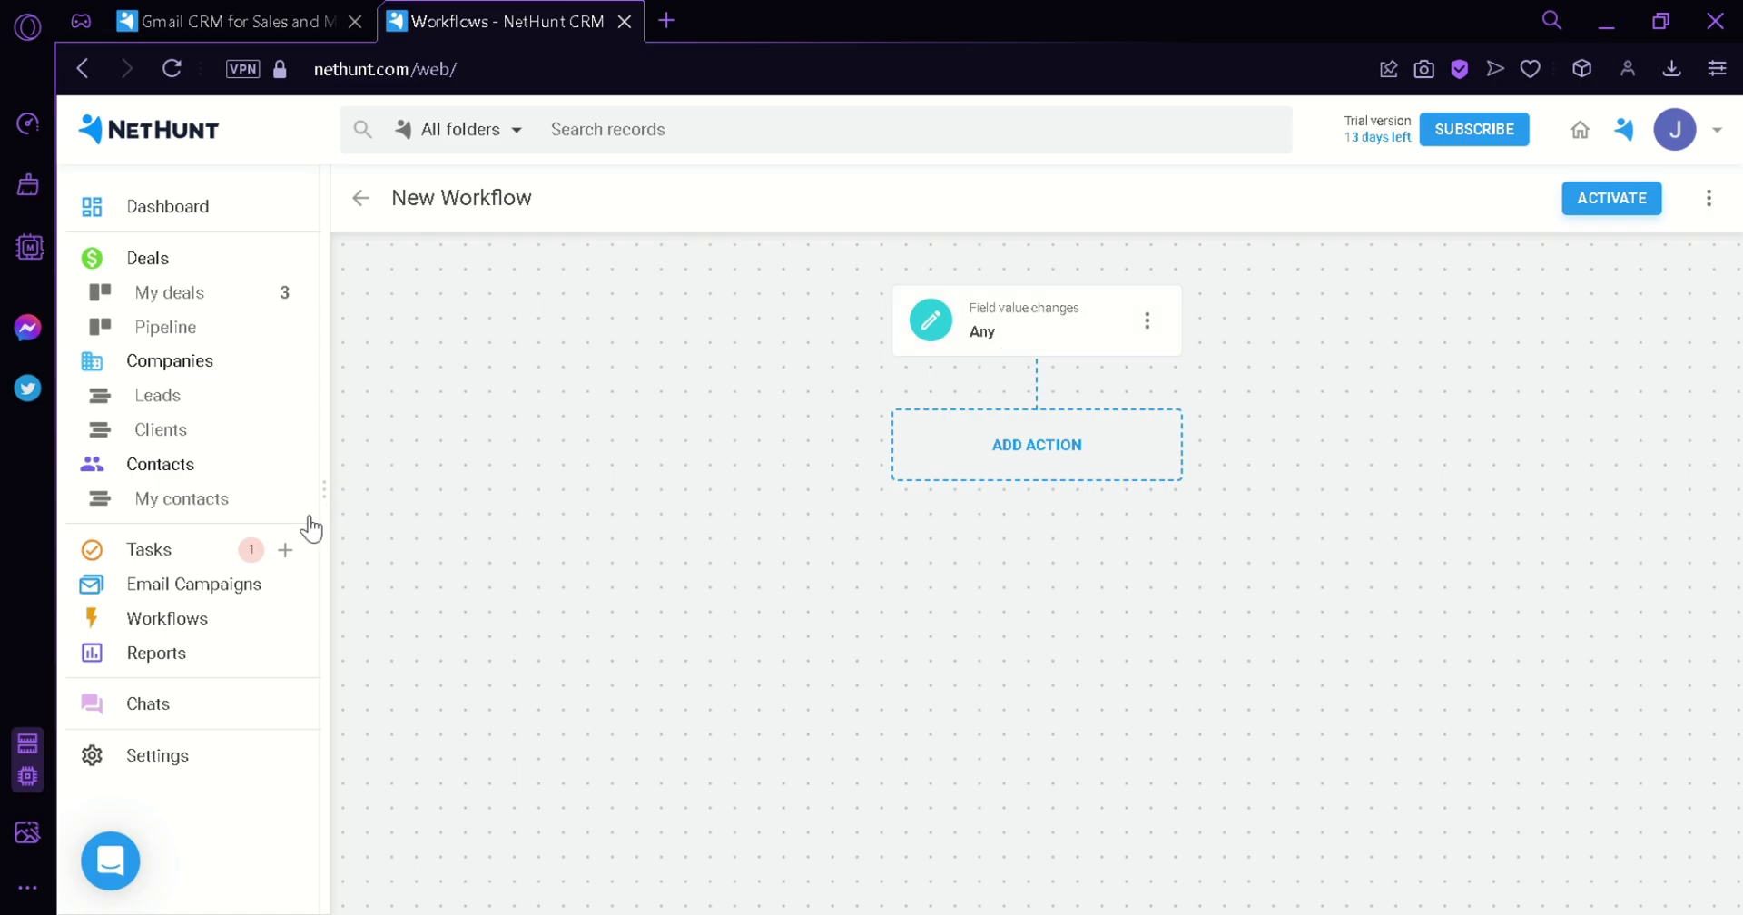
Open Reports, start then cancel a User activity report, and go to Settings preferences
click(212, 654)
click(209, 681)
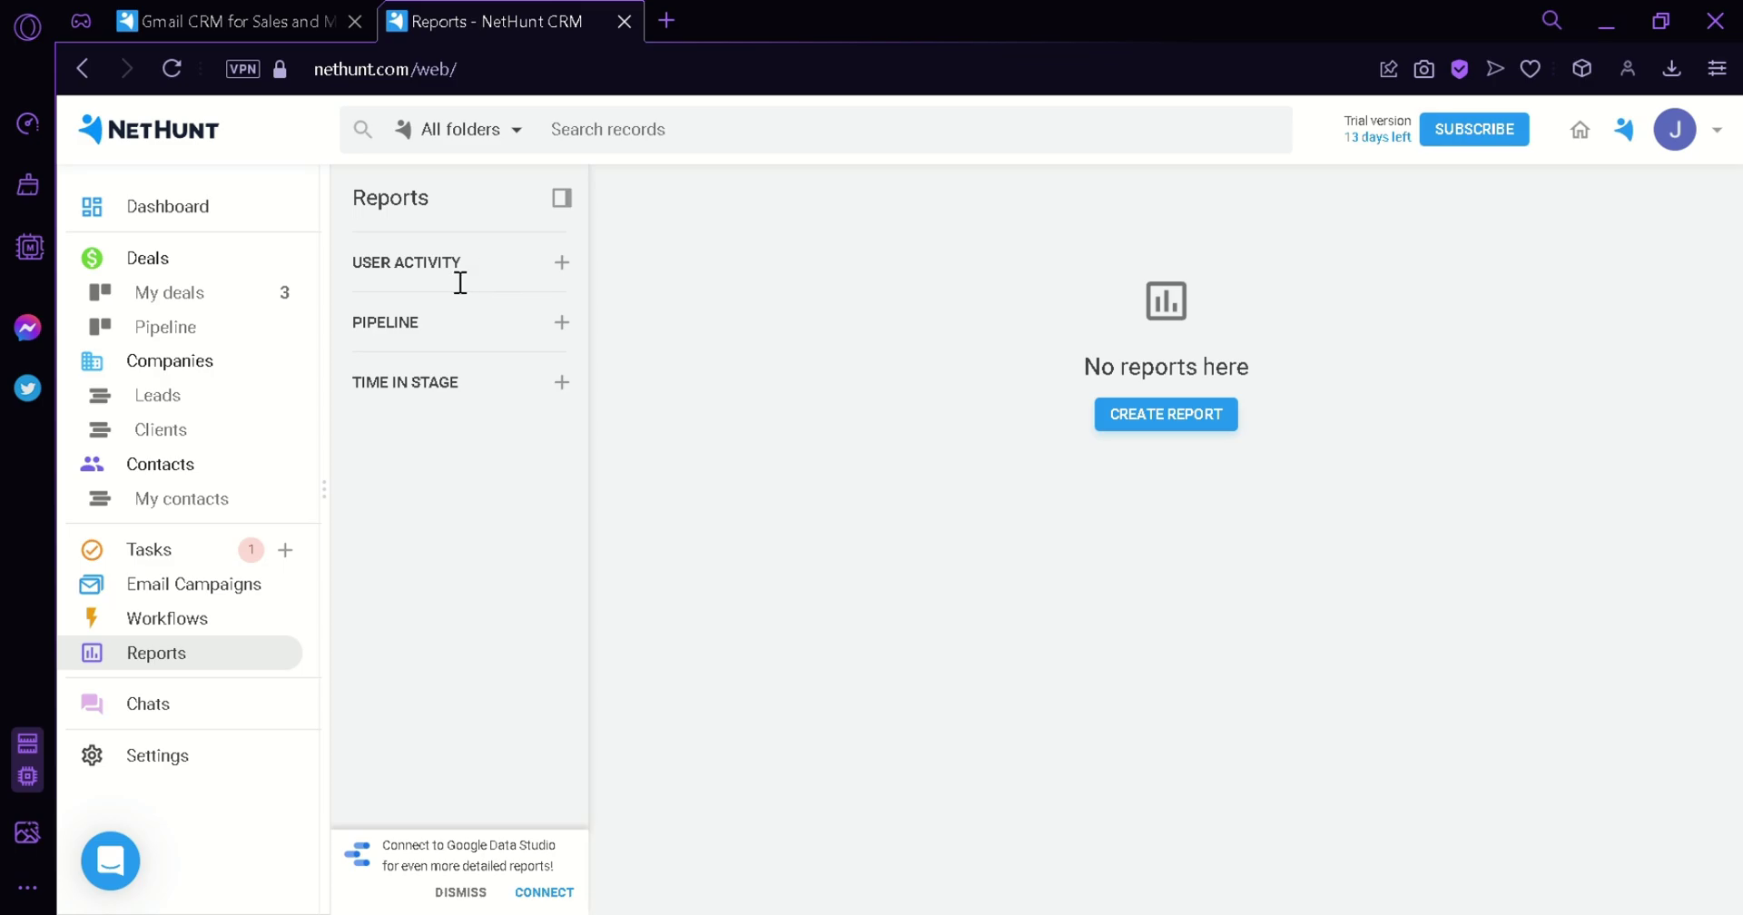
click(578, 263)
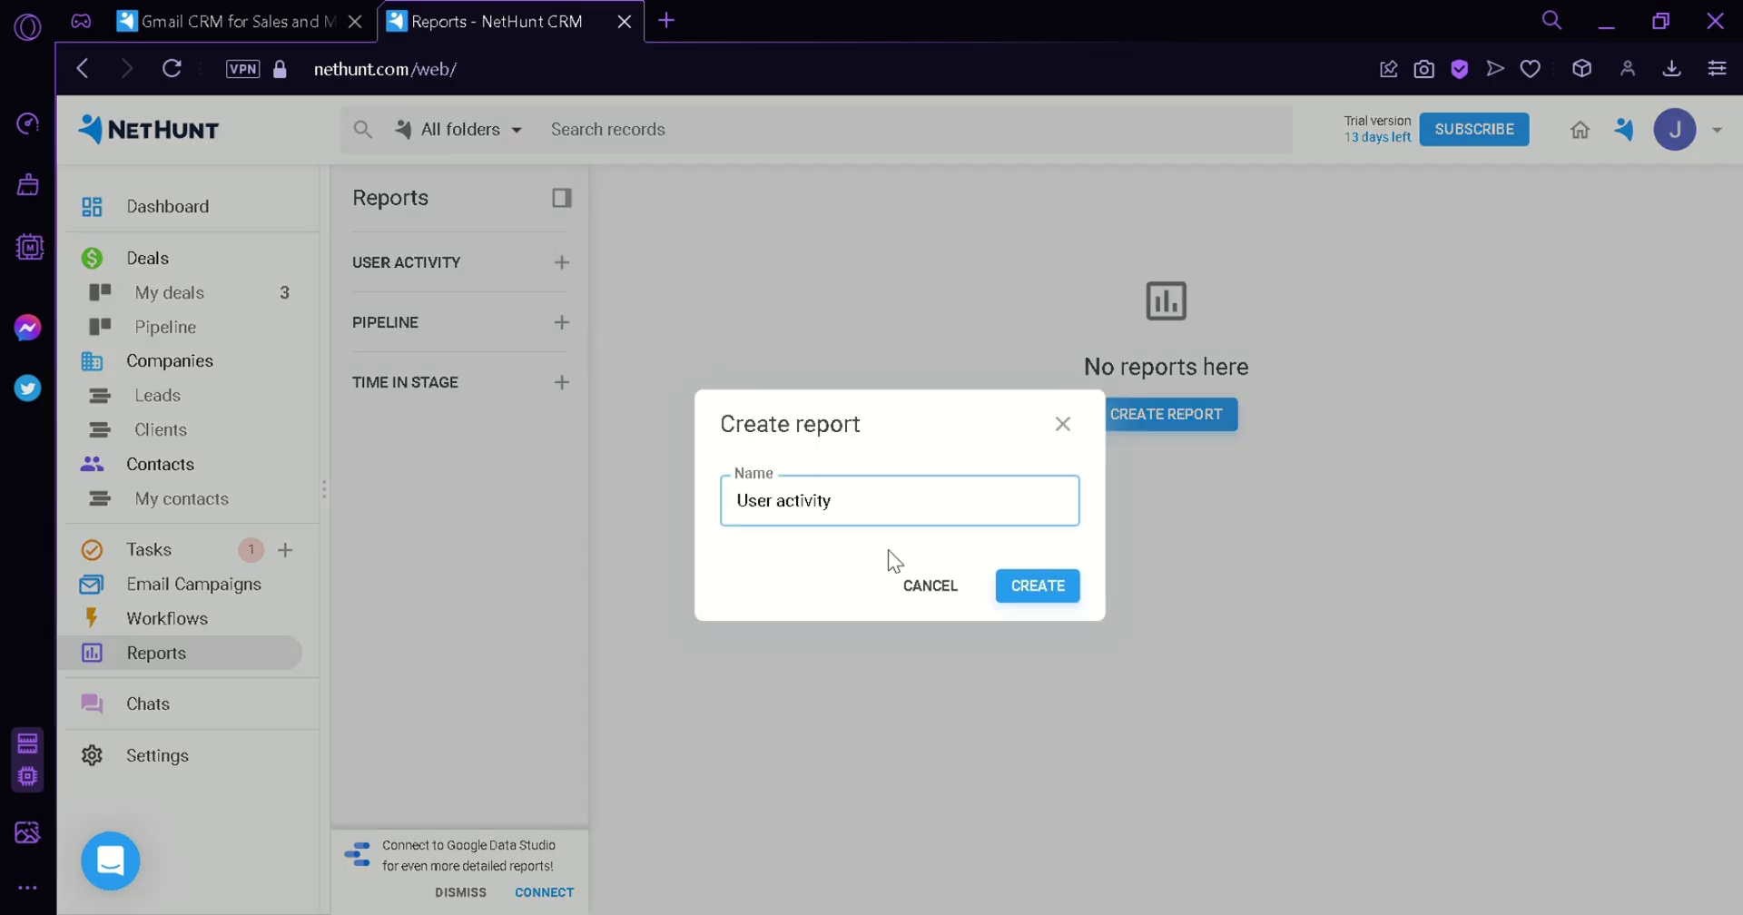
click(932, 585)
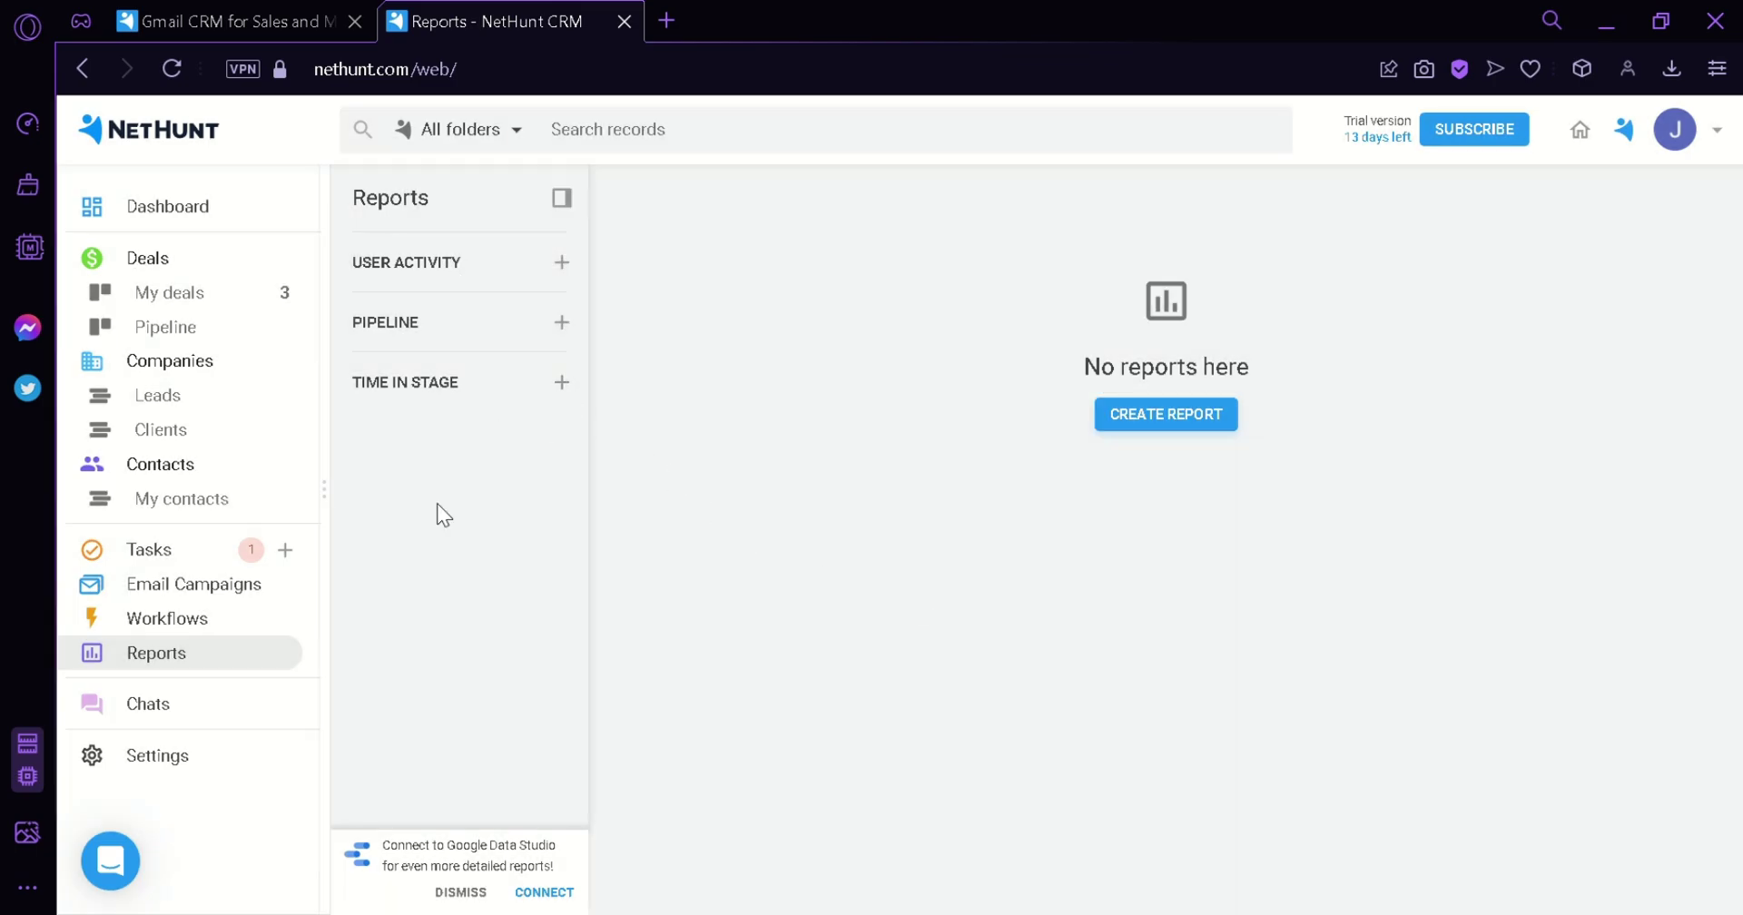
click(208, 759)
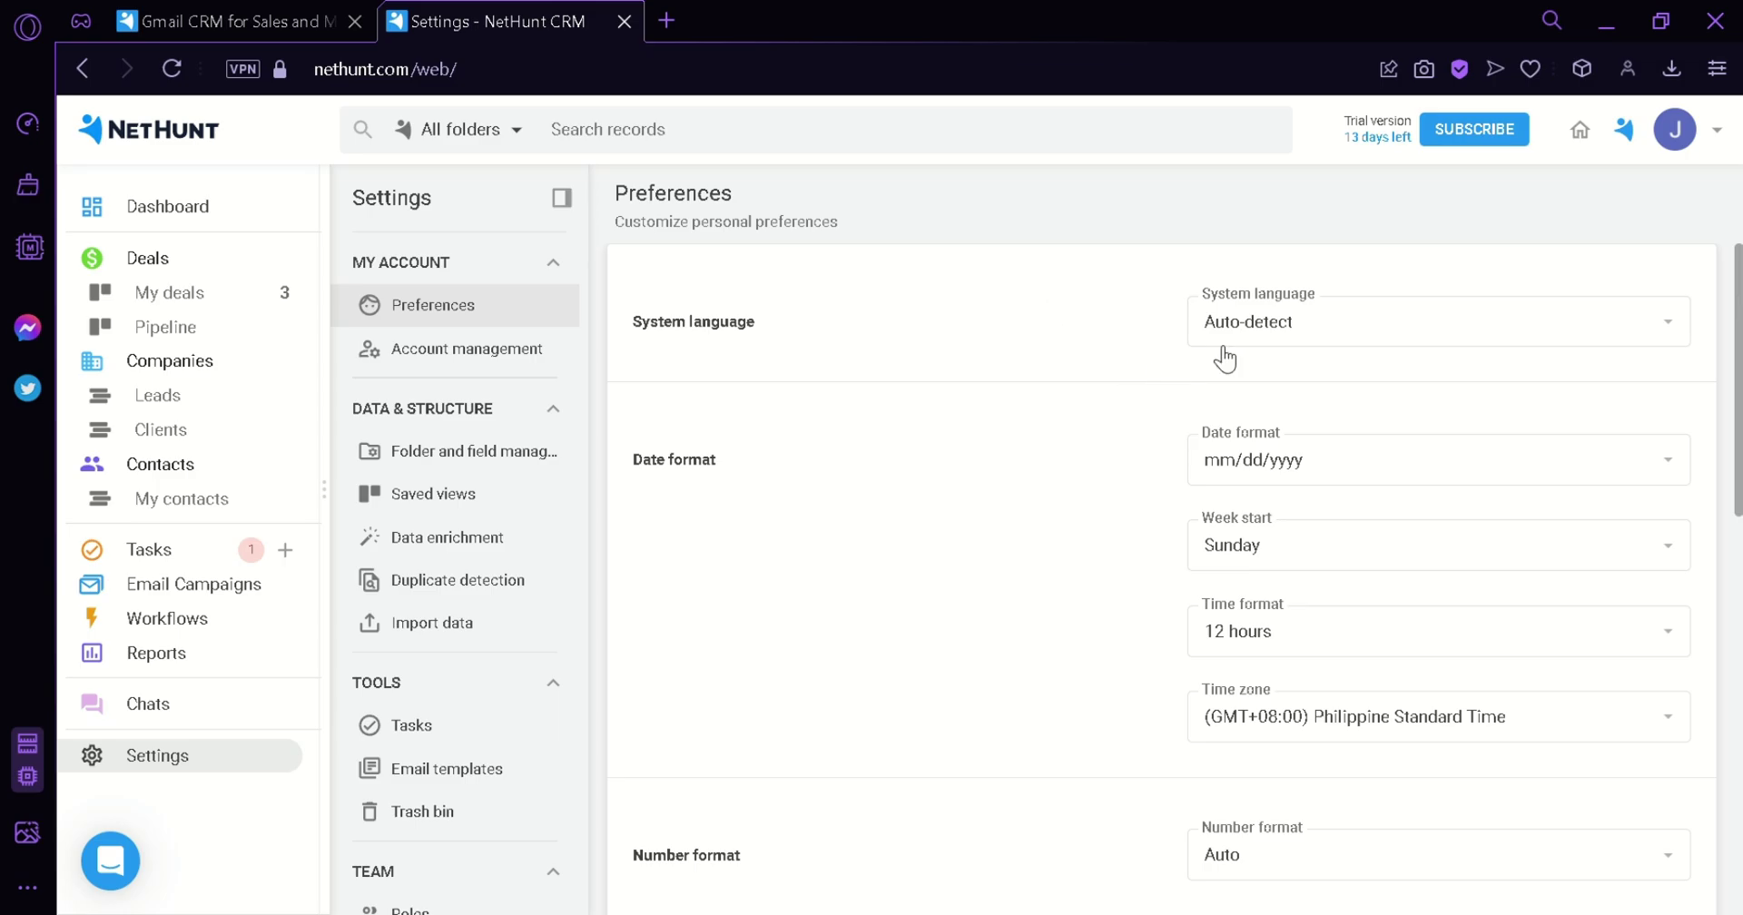
click(1284, 325)
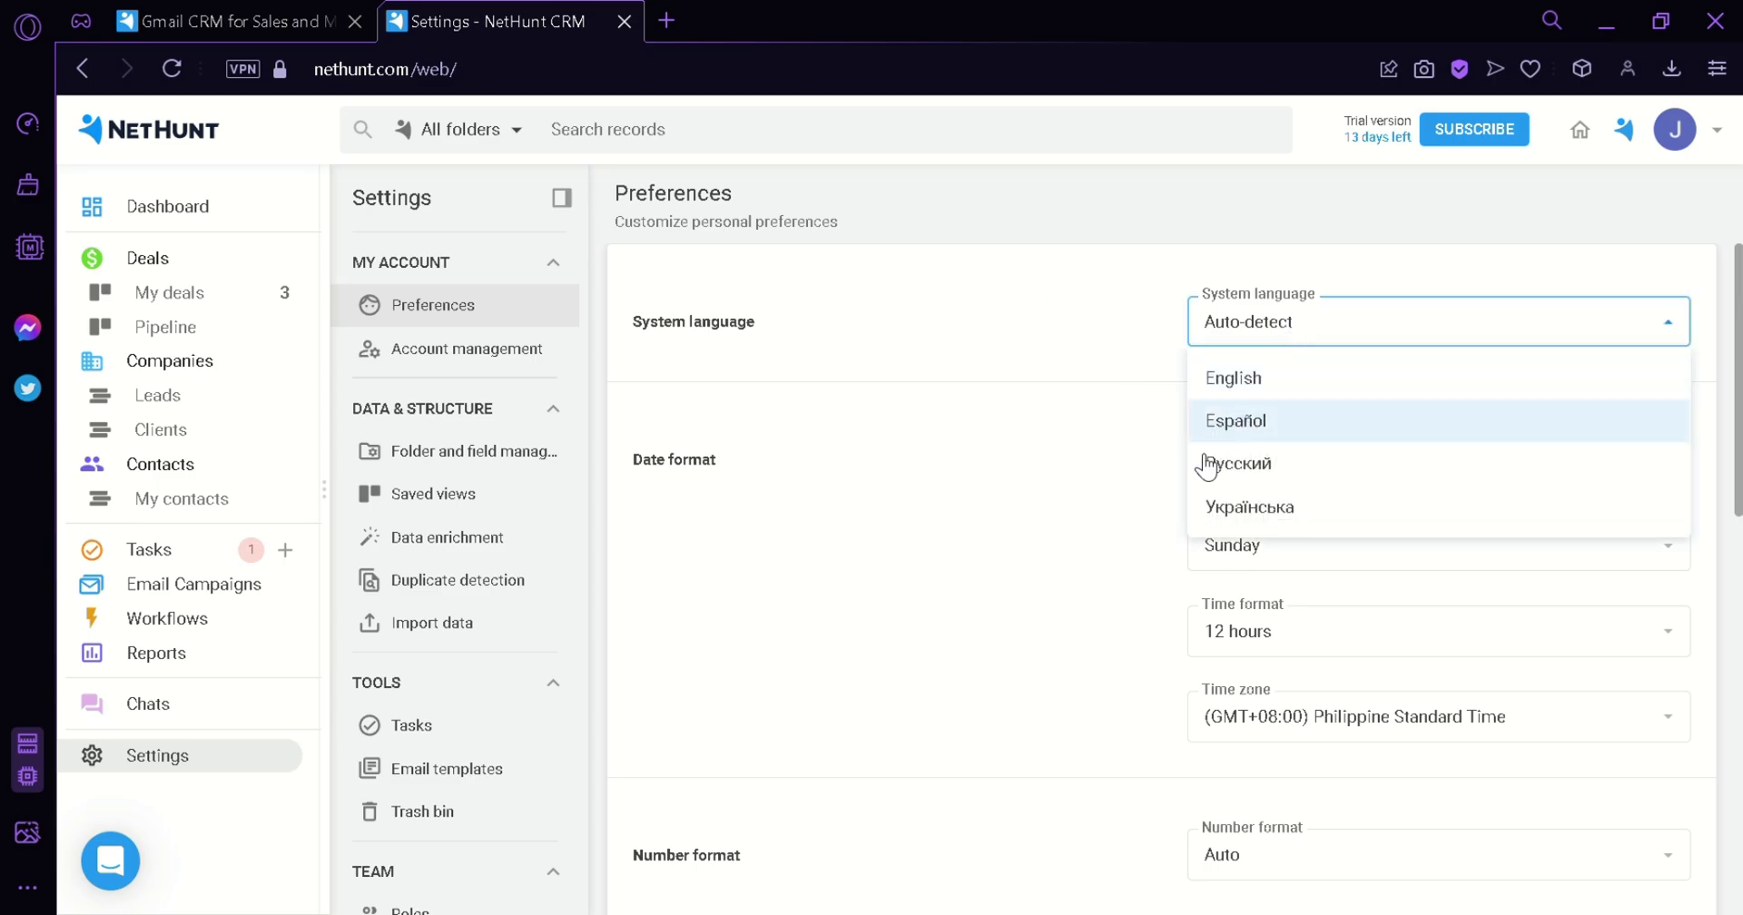
click(1302, 330)
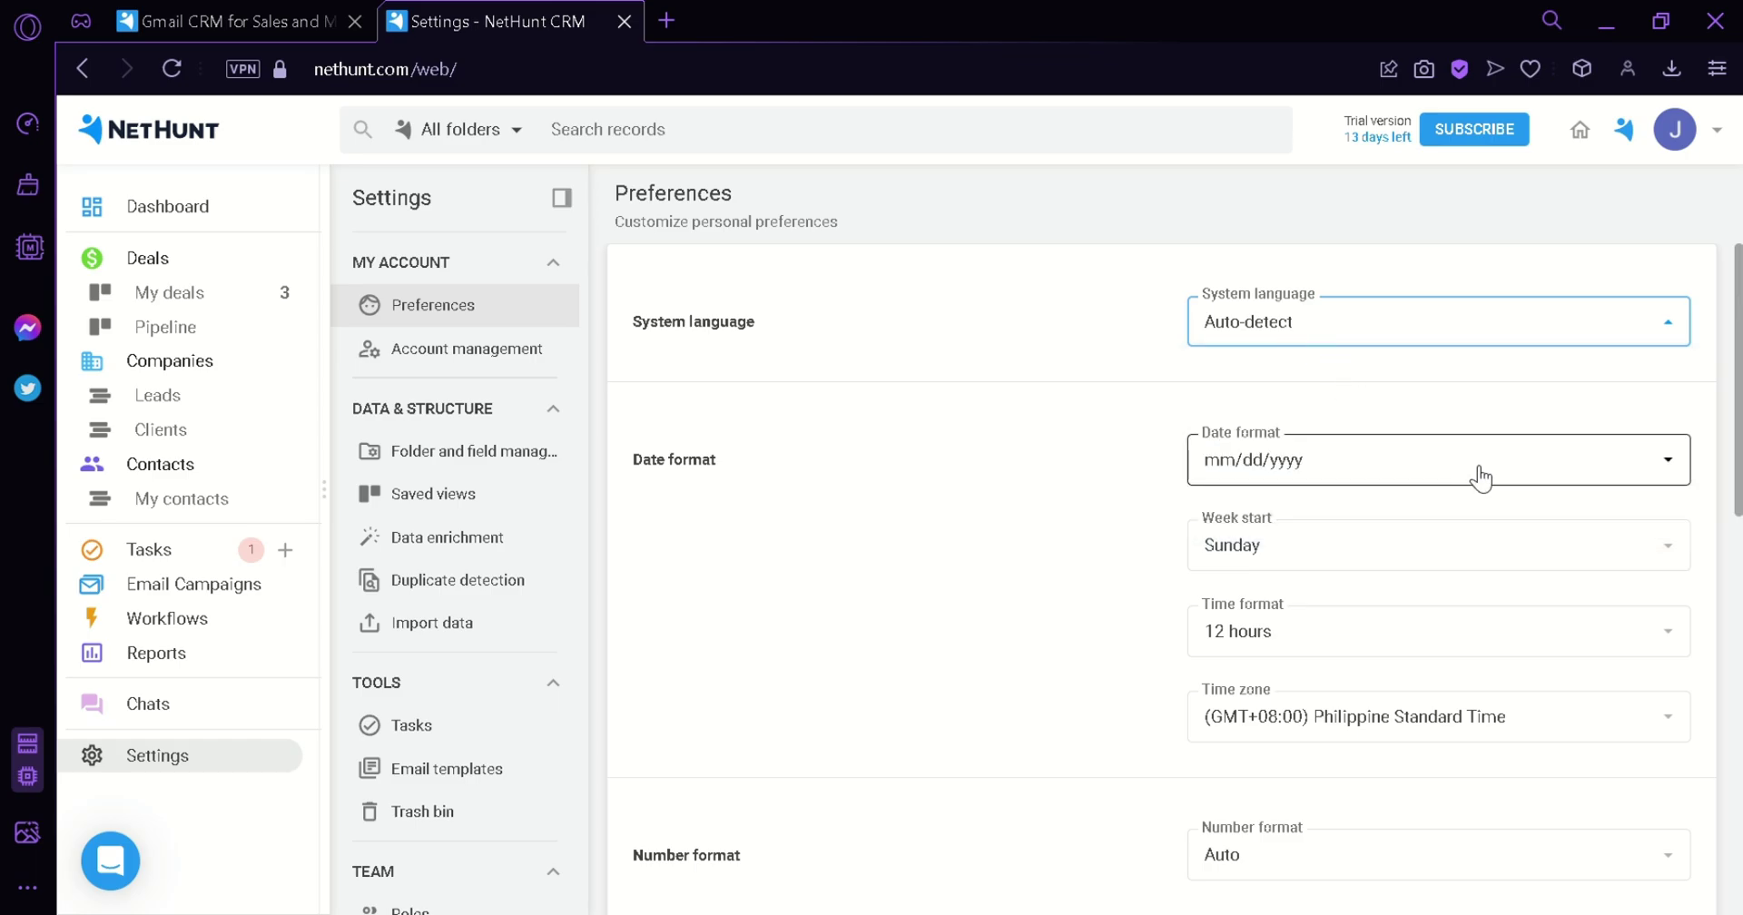
scroll(1044, 554, down, 3)
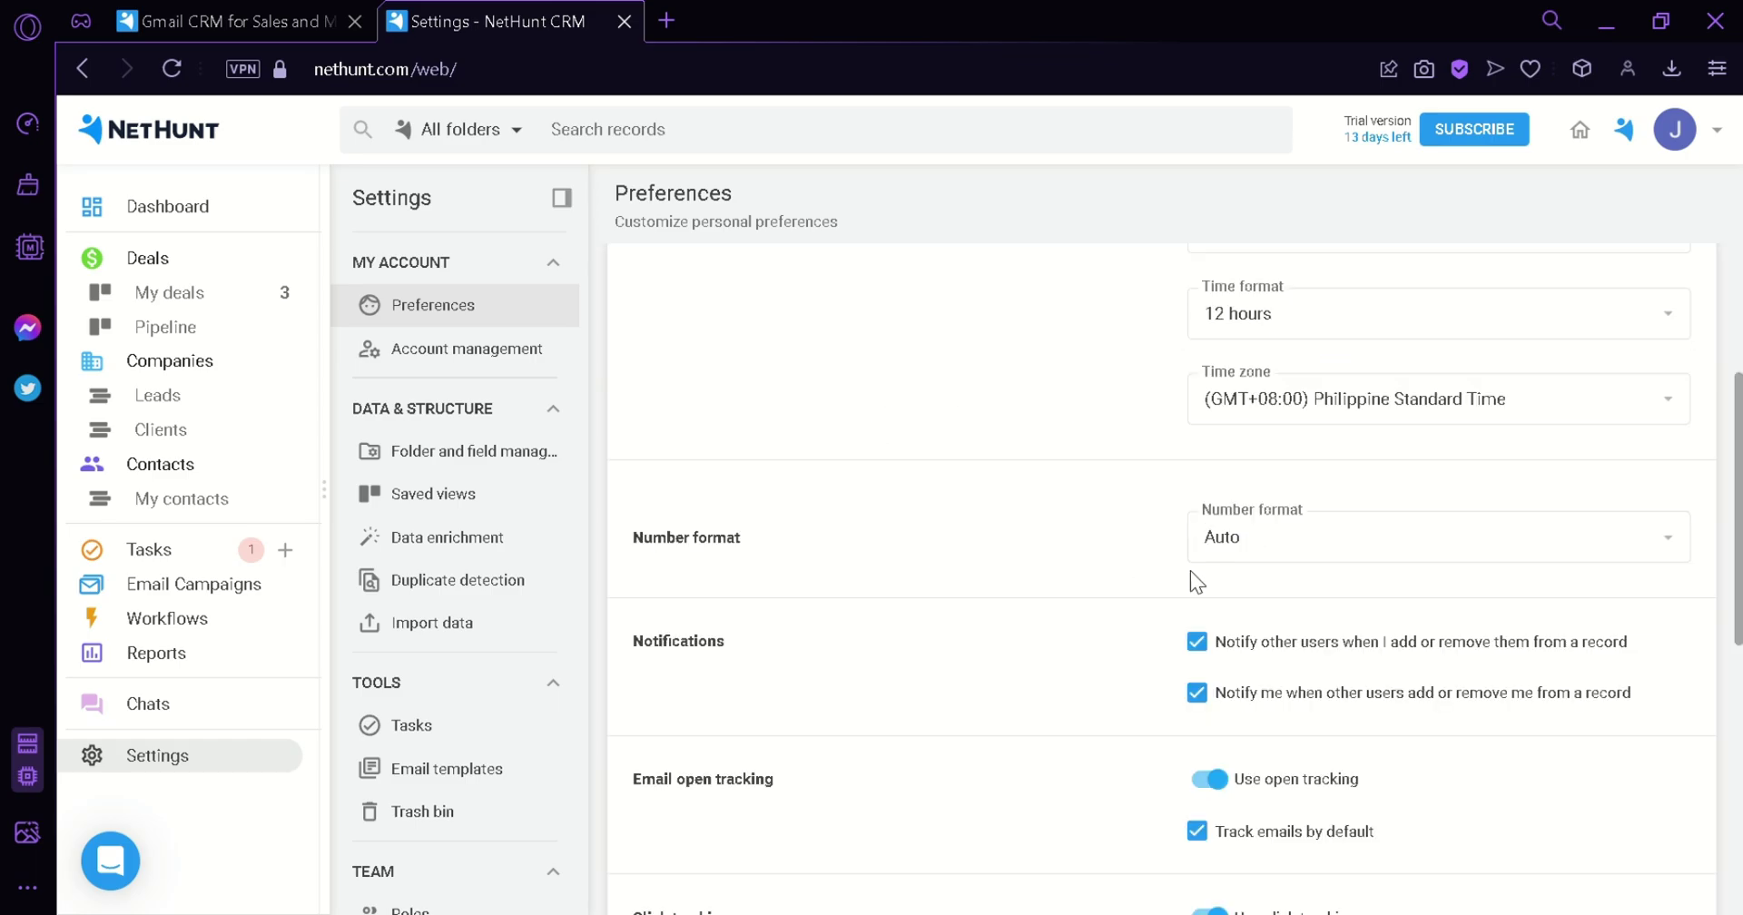
scroll(1285, 534, down, 3)
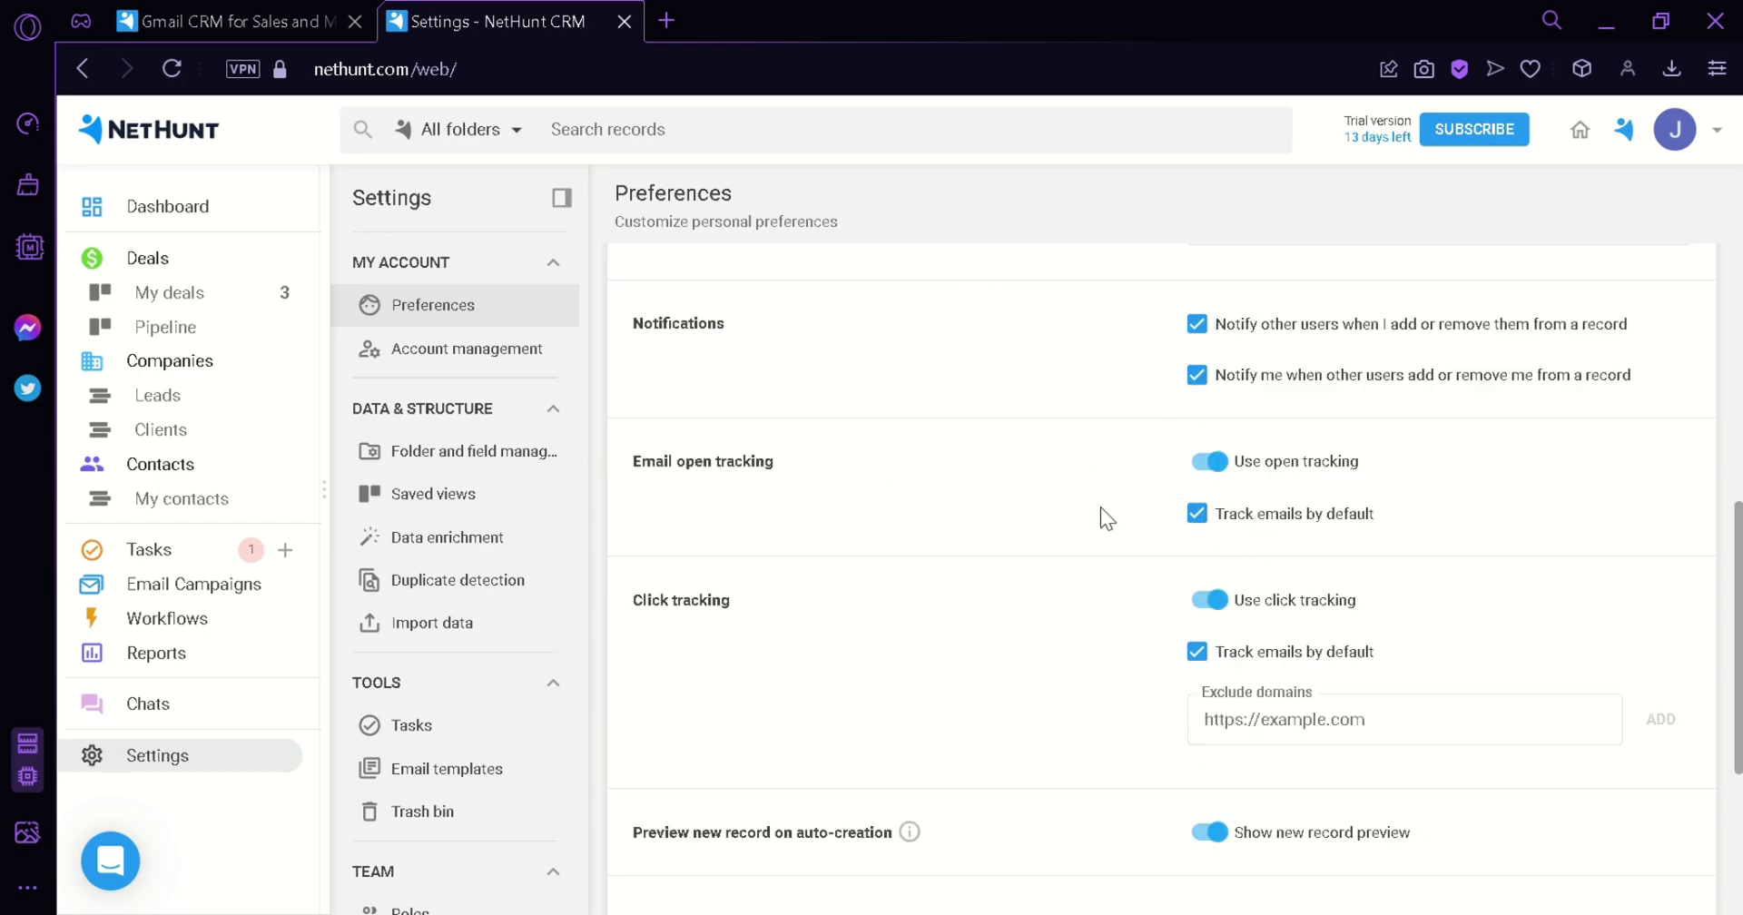
scroll(1144, 654, down, 3)
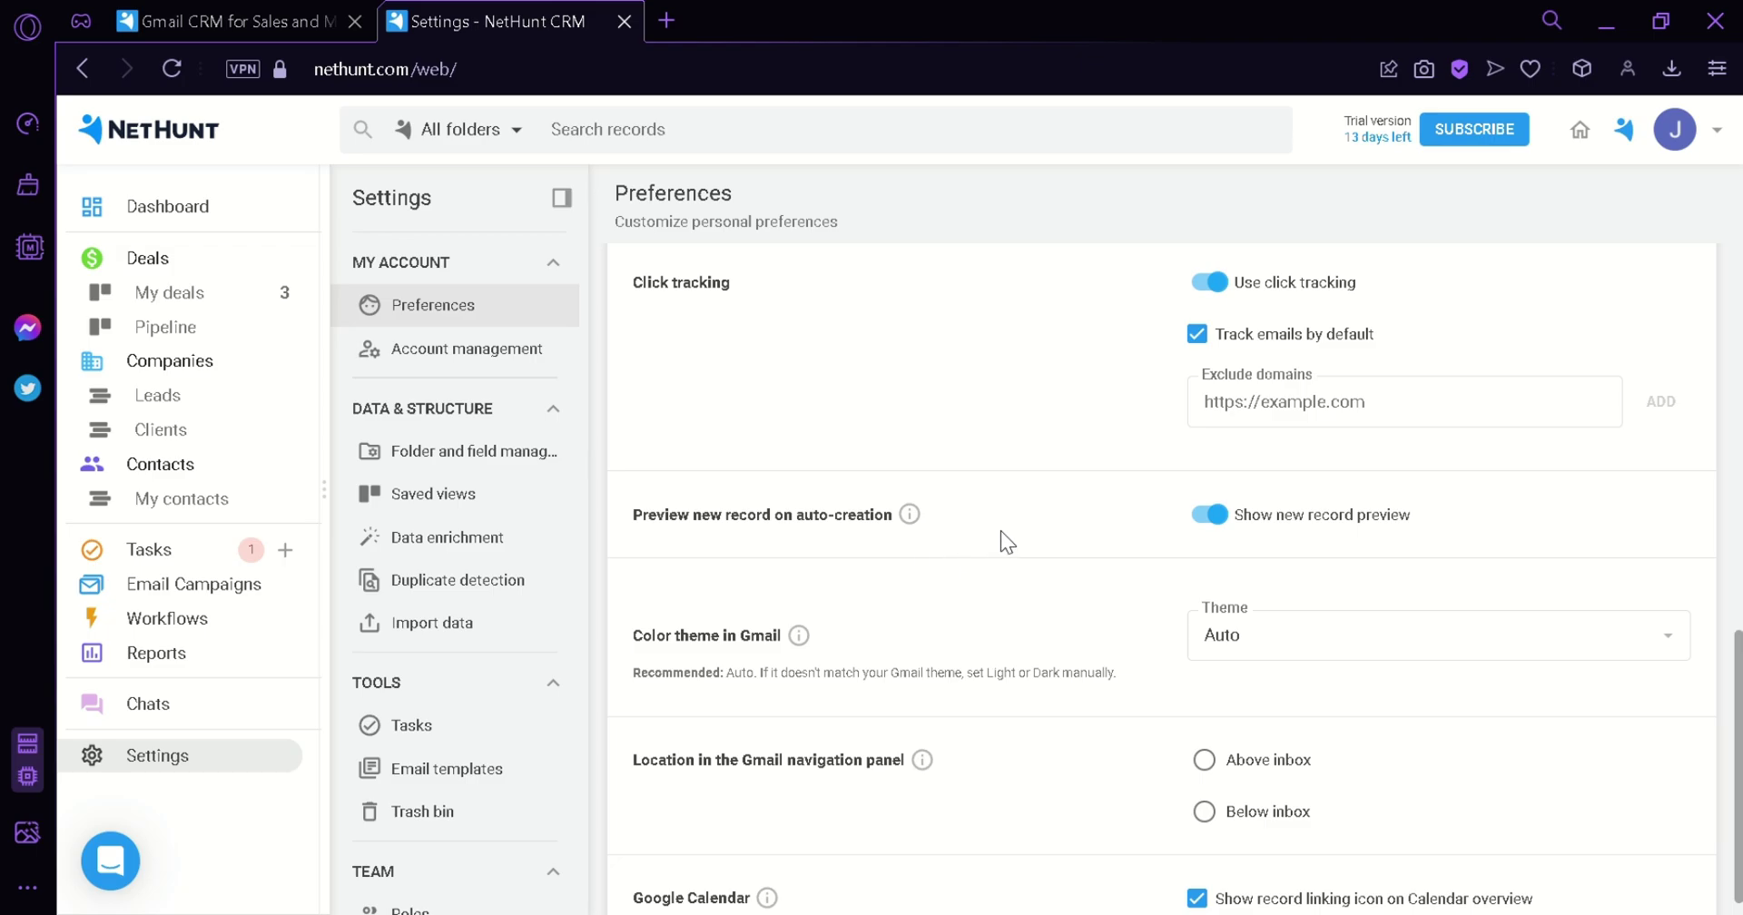
scroll(1007, 626, down, 1)
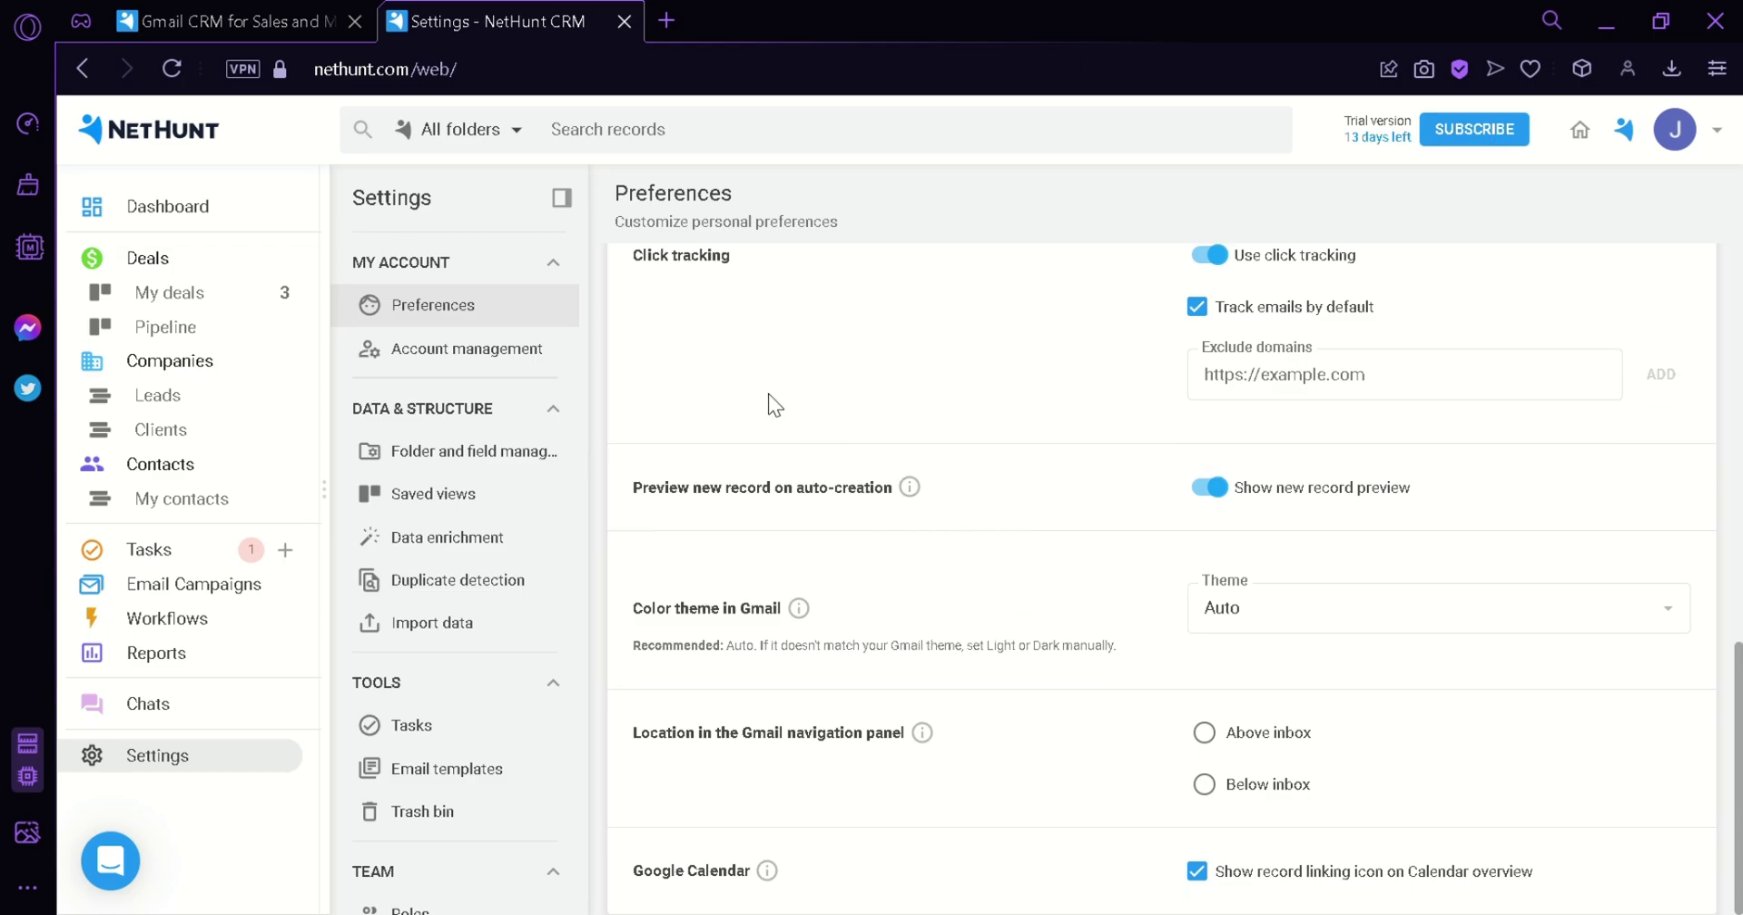
Open Account management and review the five Google permissions, all marked Allowed
click(514, 368)
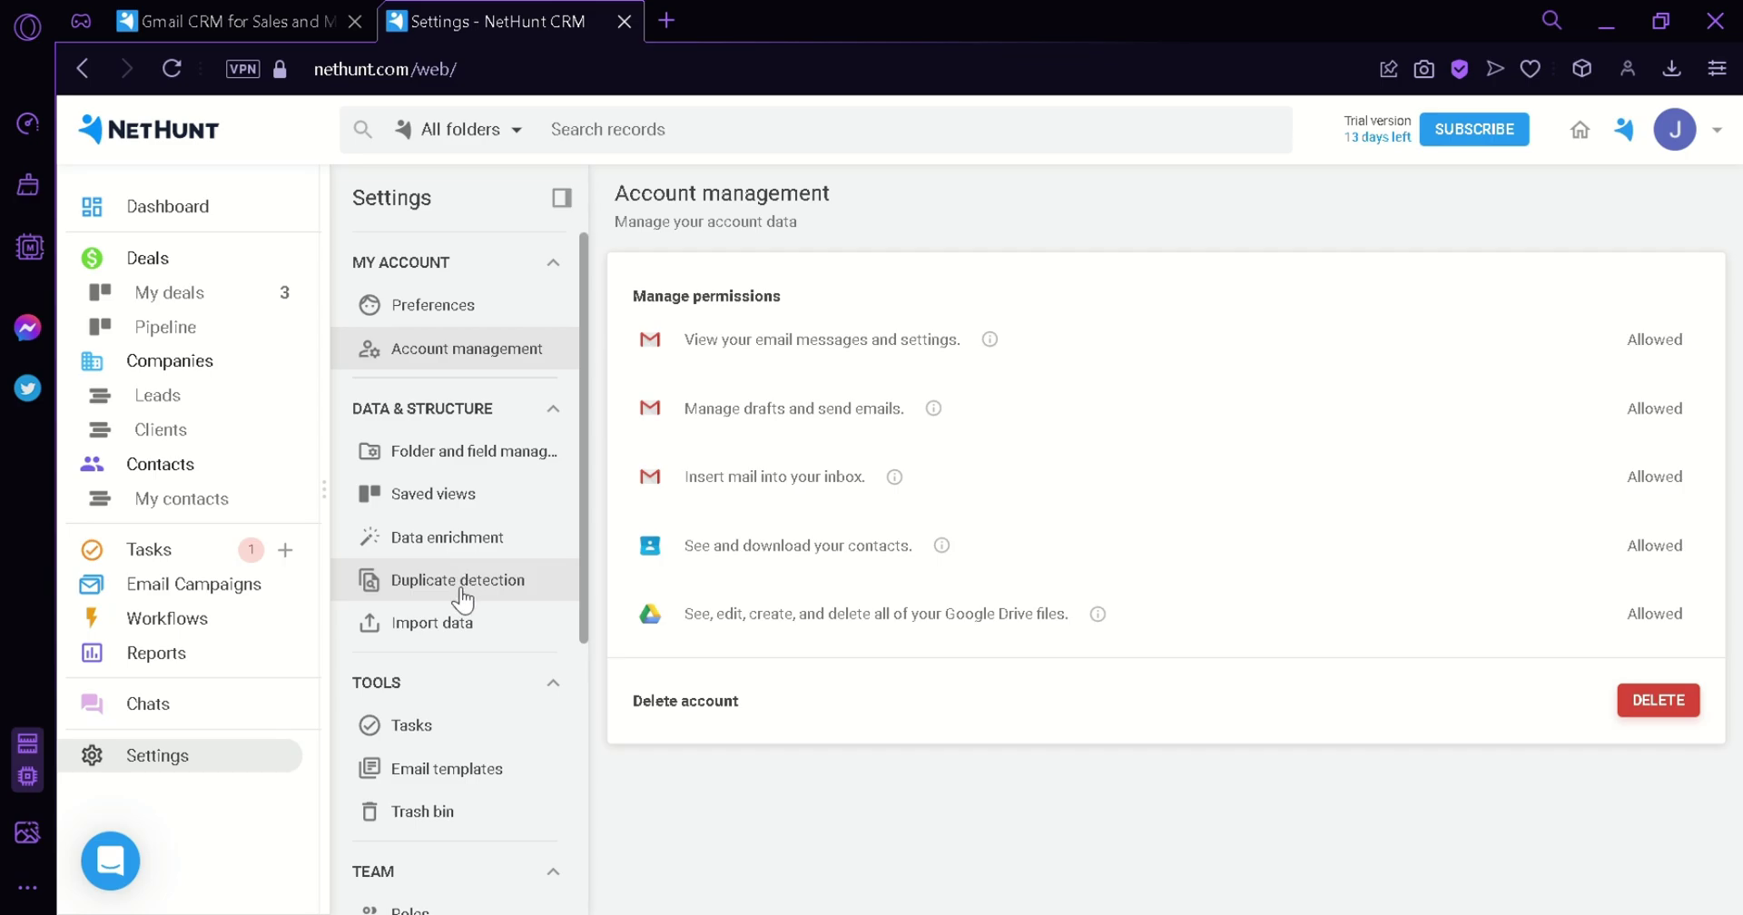
scroll(481, 653, down, 3)
scroll(460, 537, down, 2)
scroll(456, 536, up, 3)
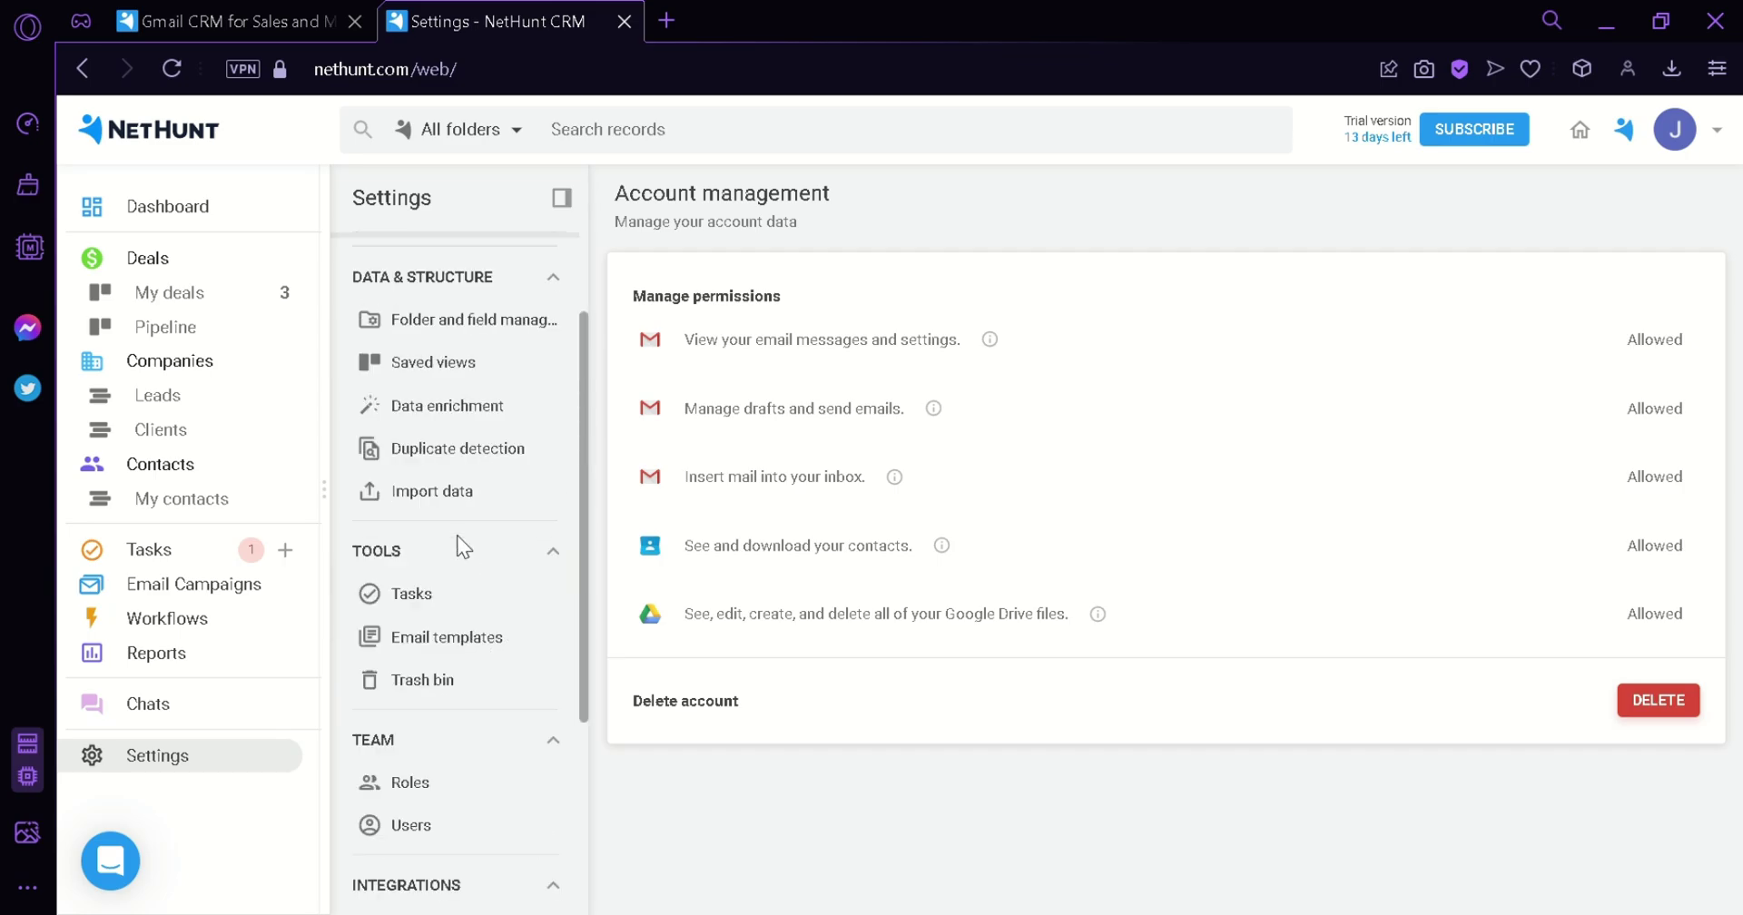
drag(580, 540, 581, 584)
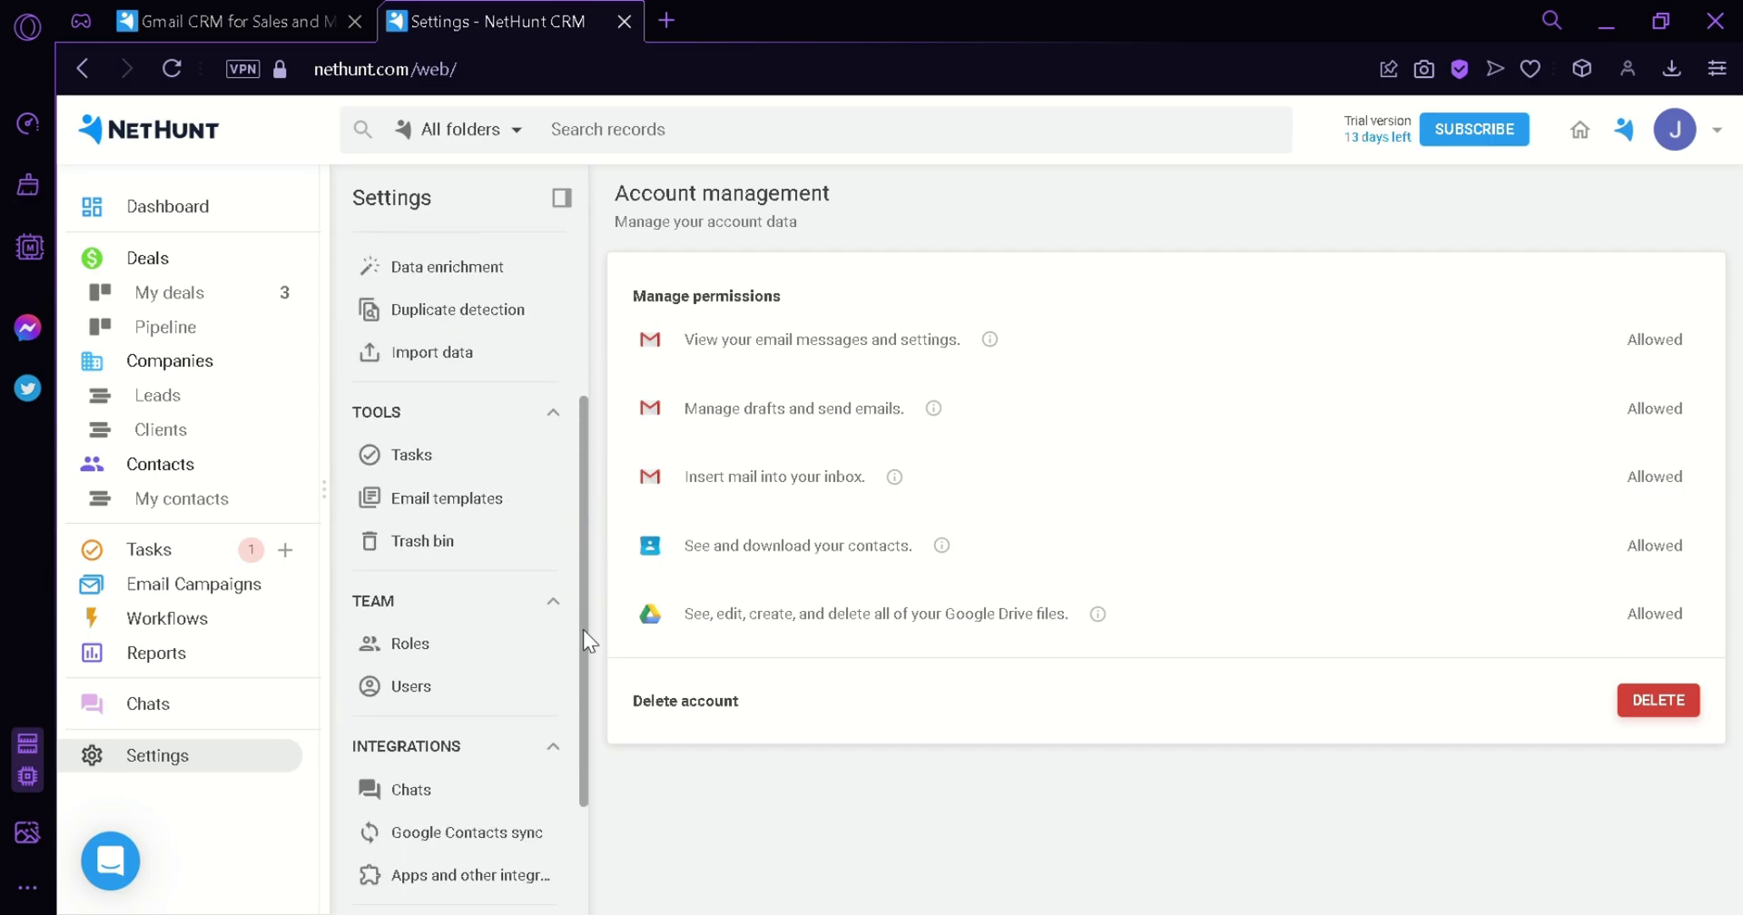
drag(583, 629, 591, 783)
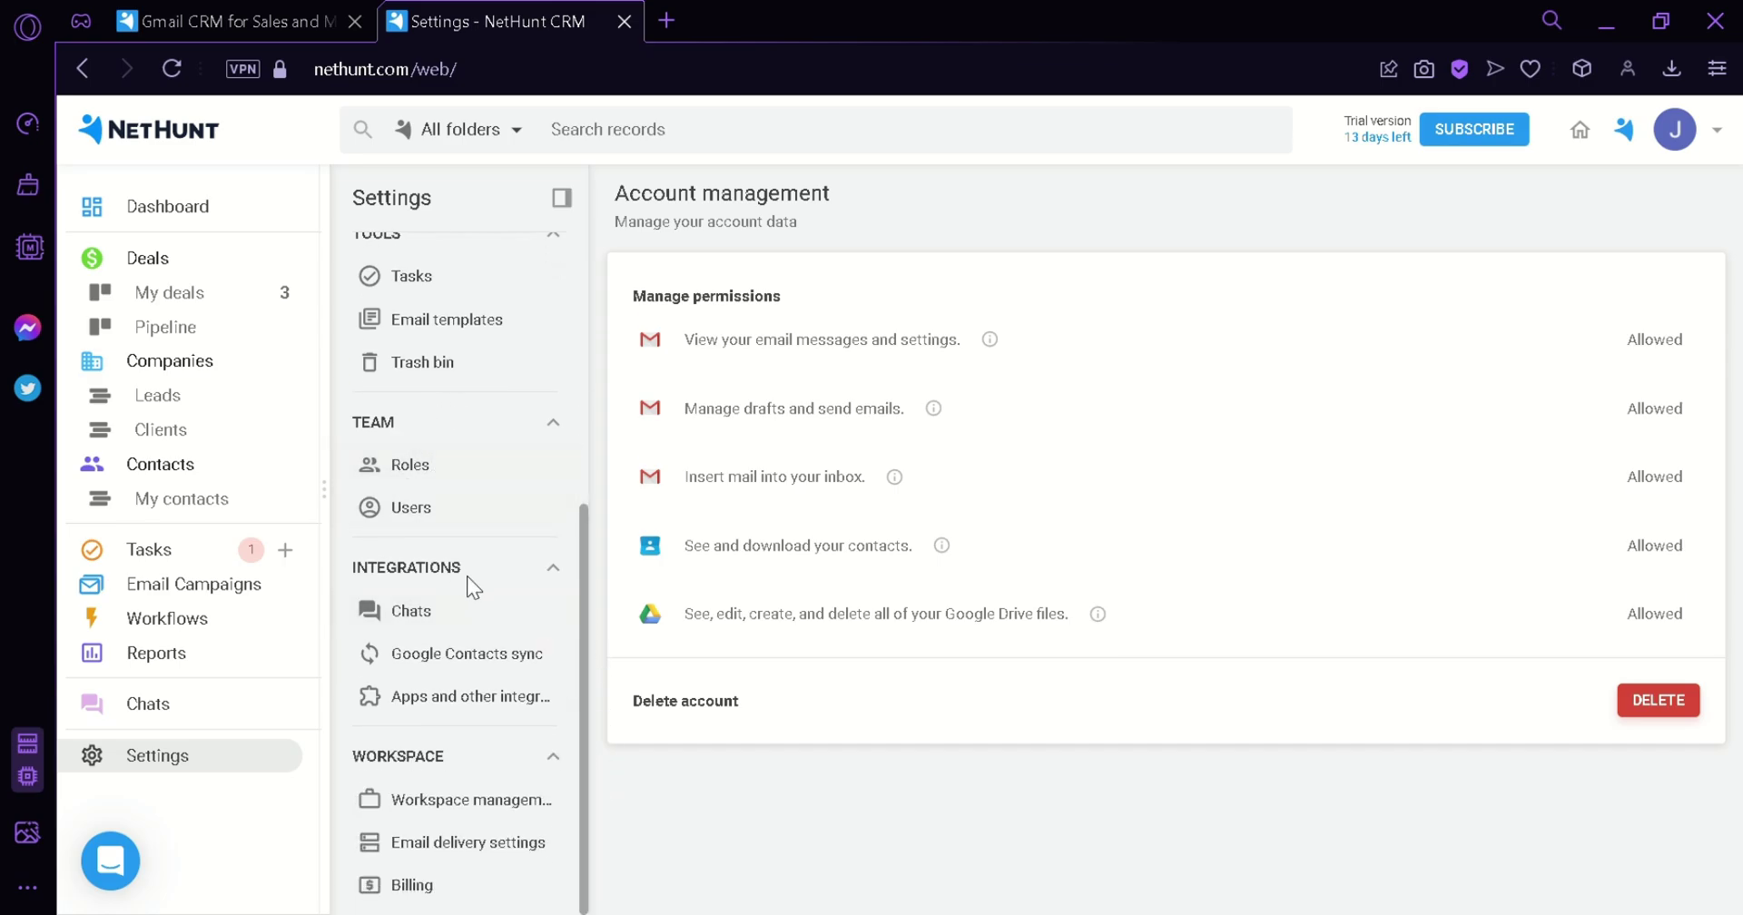
Go back to the Dashboard with its Folders, Team & Permissions and Trial widgets
click(187, 227)
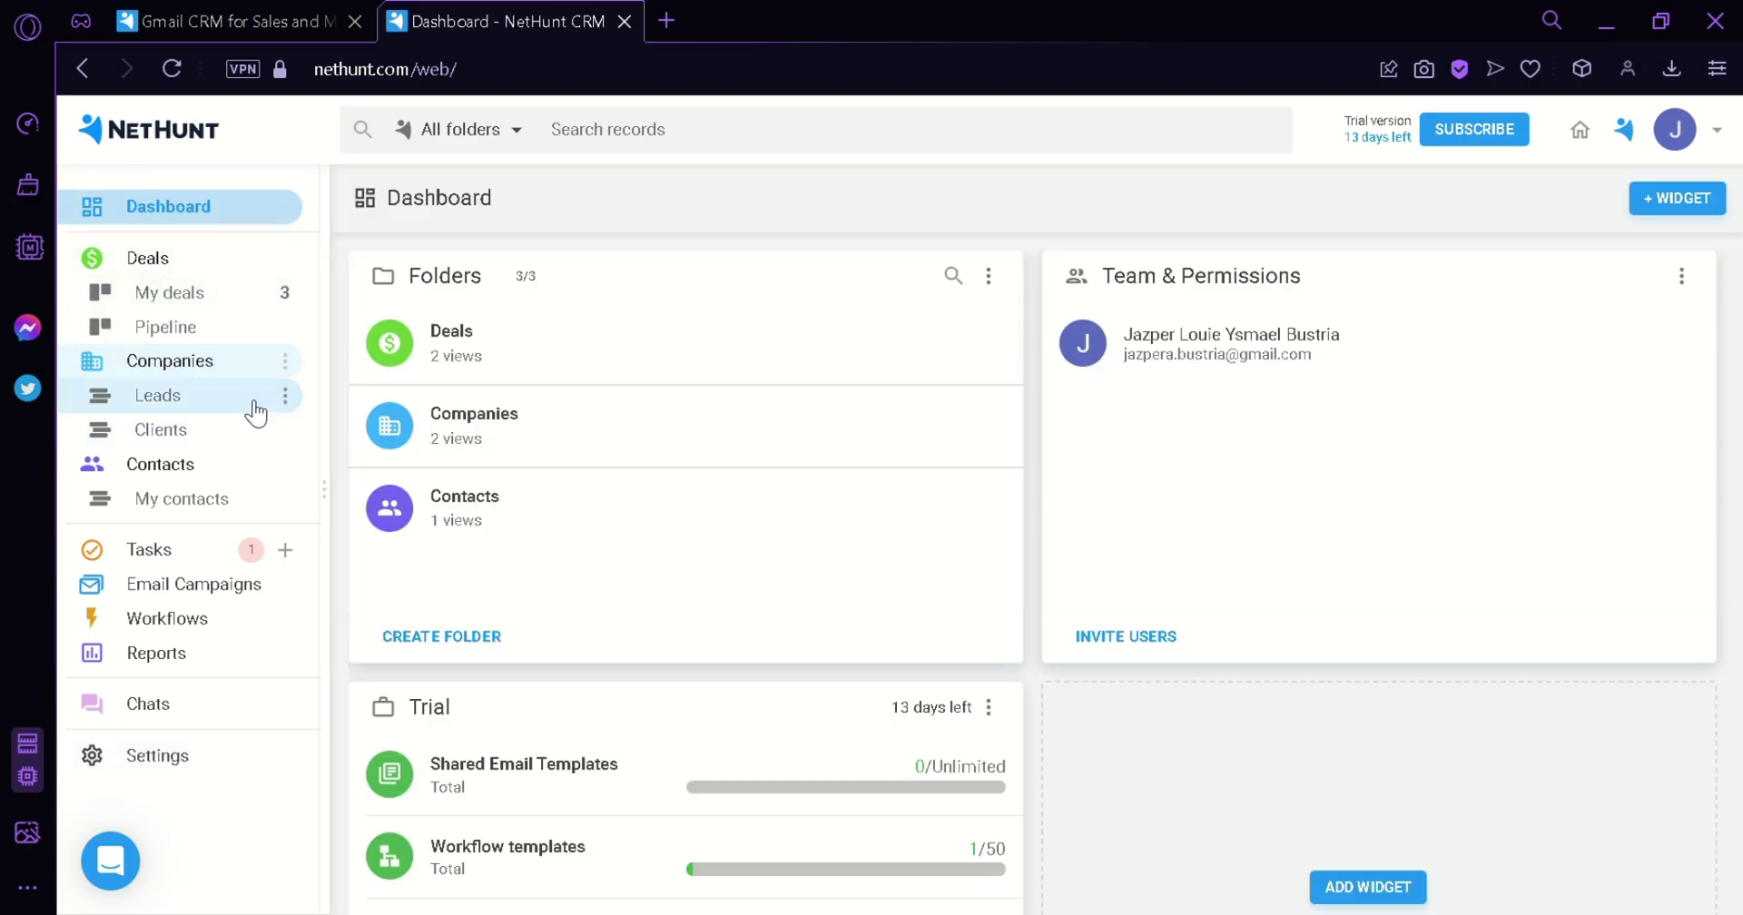